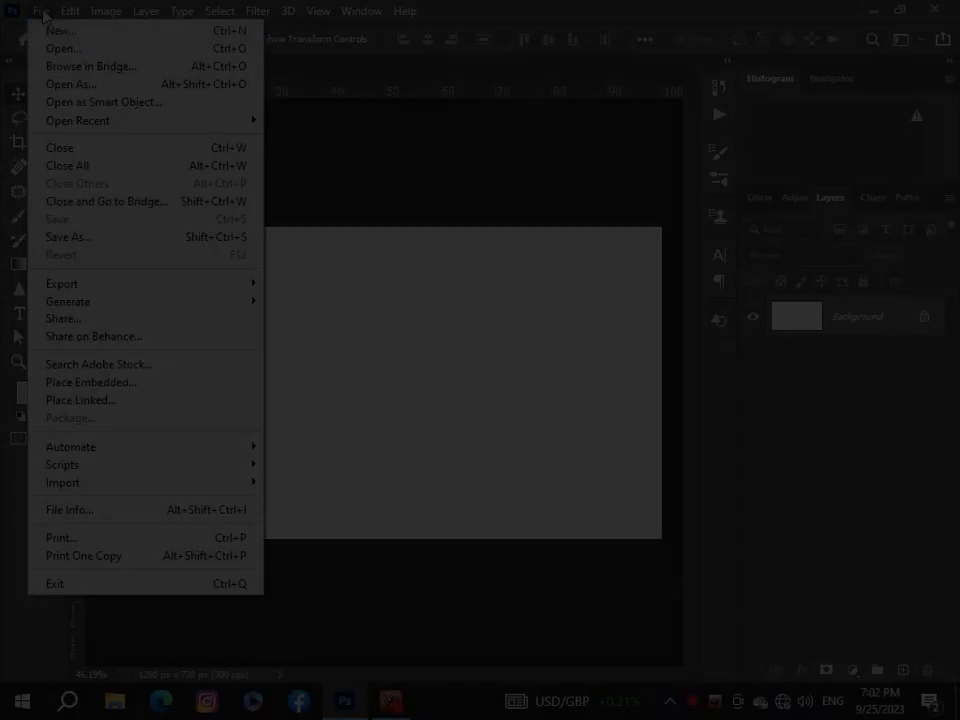
- Open the teal cloud photo daniel-apodaca-NwCIEX2UIL0-unsplash.jpg in its own tab beside Untitled-1
left_click(54, 45)
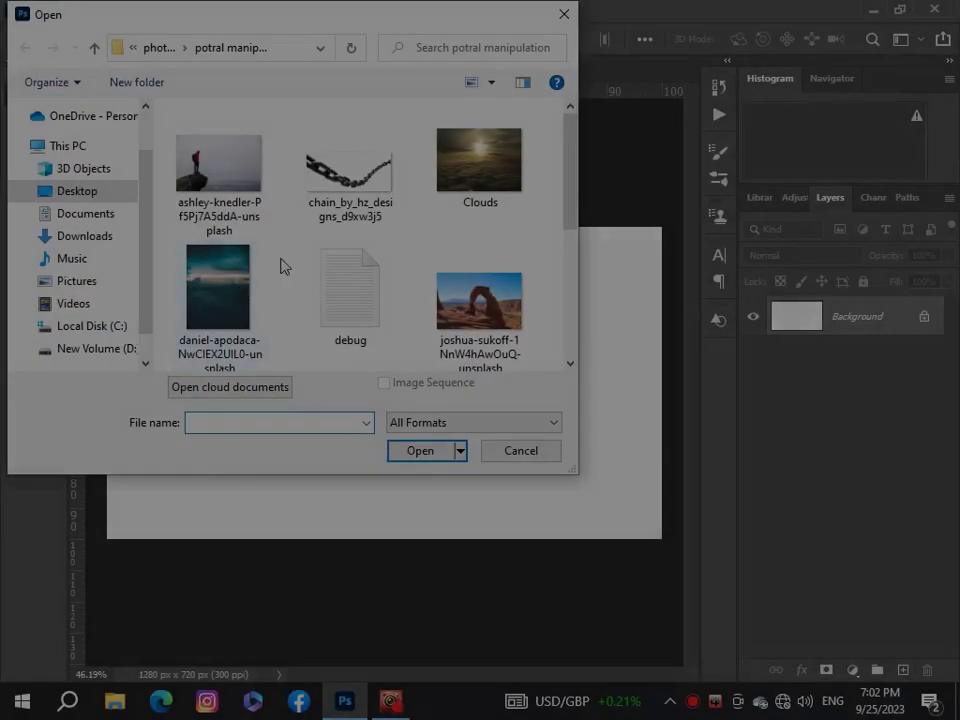
left_click(255, 338)
left_click(409, 453)
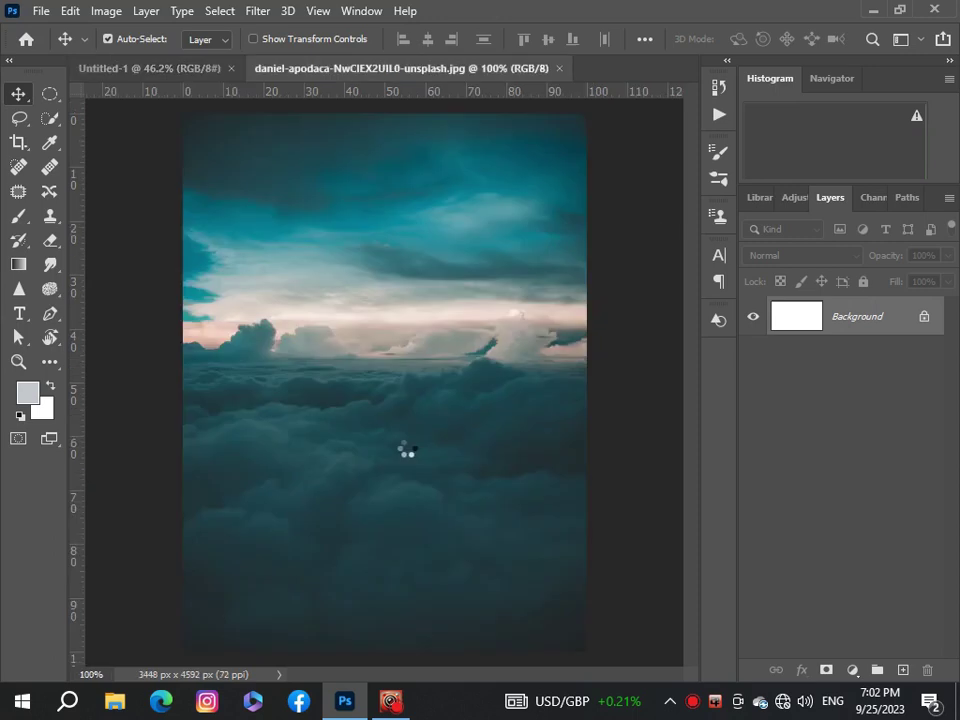
- Copy the whole cloud image into Untitled-1 and begin scaling it down
key("ctrl+a")
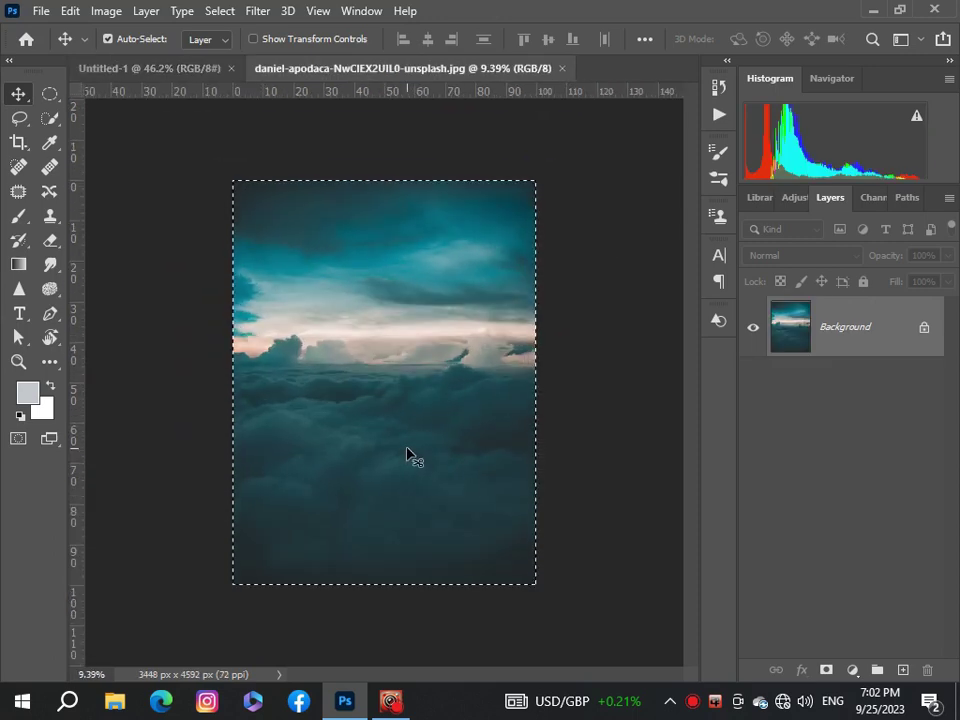
mouse_move(406, 455)
left_mouse_down()
mouse_move(148, 74)
mouse_move(380, 380)
left_mouse_up()
key("ctrl+t")
scroll(380, 380, "down", 5)
scroll(380, 380, "down", 4)
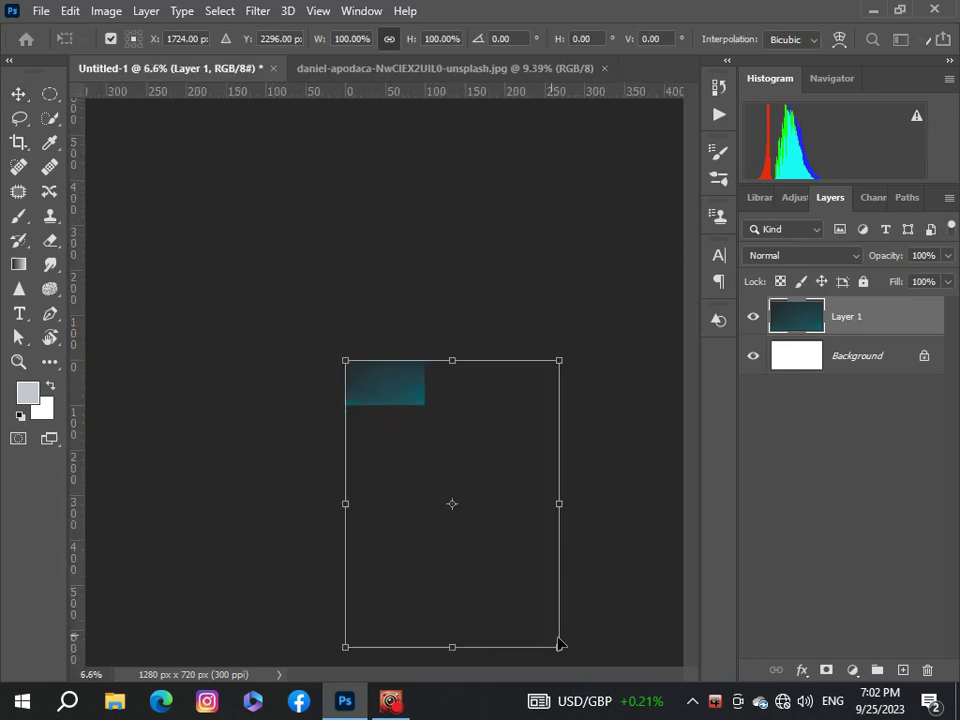
mouse_move(552, 637)
left_mouse_down()
mouse_move(435, 446)
mouse_move(413, 321)
mouse_move(411, 349)
left_mouse_up()
- Widen, shorten and reposition the cloud layer to fill the canvas, then apply the transform
scroll(416, 427, "up", 3)
scroll(413, 321, "up", 2)
scroll(411, 321, "up", 1)
scroll(413, 321, "up", 1)
scroll(412, 358, "down", 2)
scroll(411, 351, "up", 2)
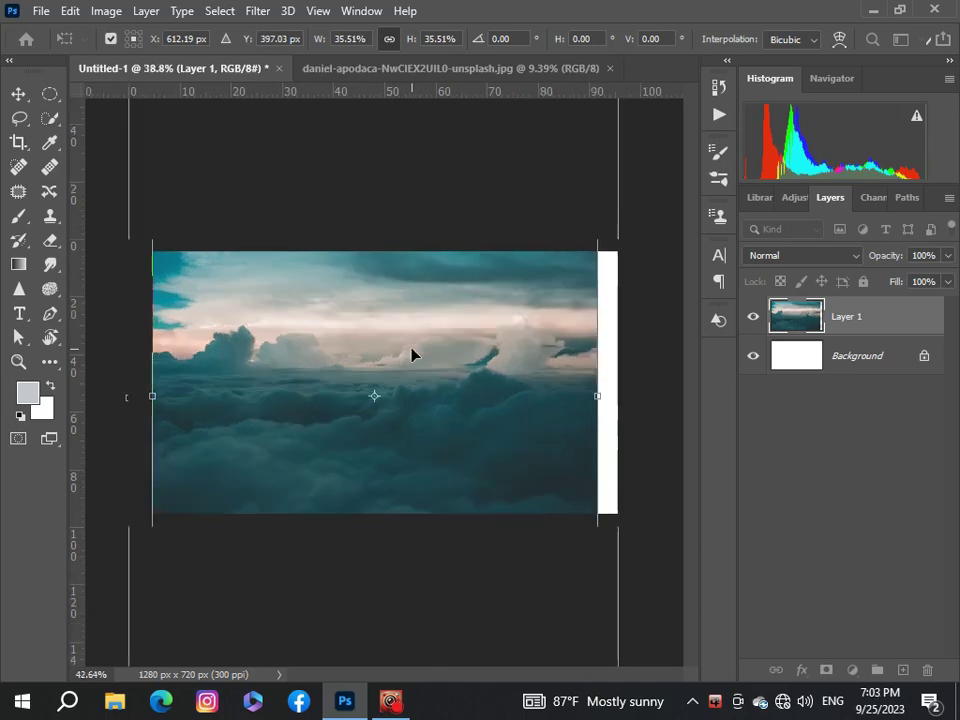
scroll(411, 351, "down", 1)
left_click_drag(580, 396, 596, 395)
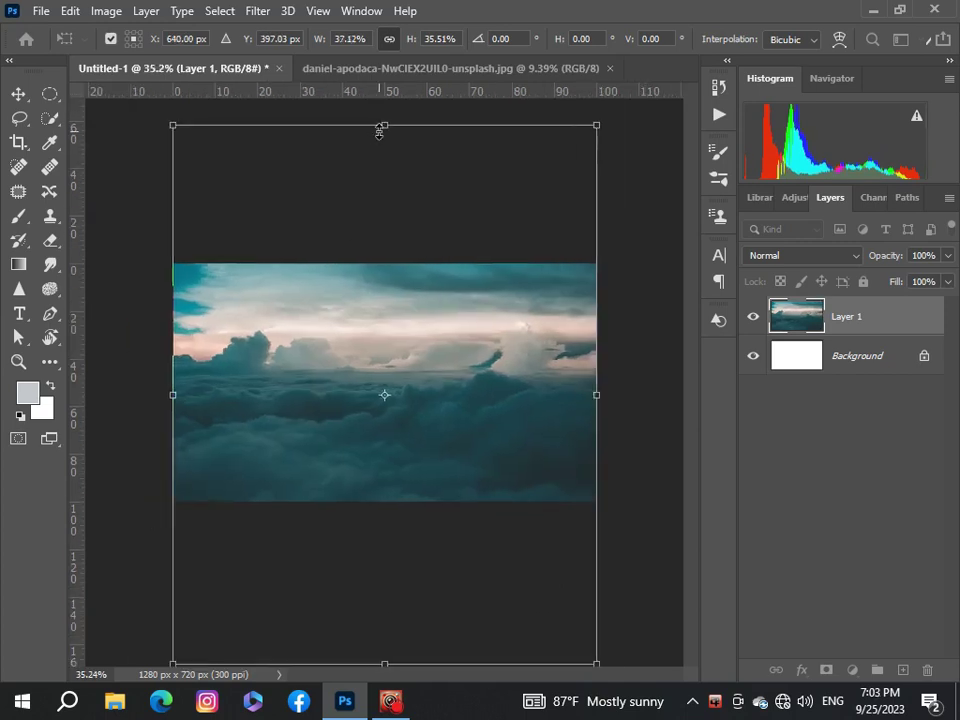
left_click_drag(380, 131, 386, 160)
left_click_drag(429, 403, 434, 408)
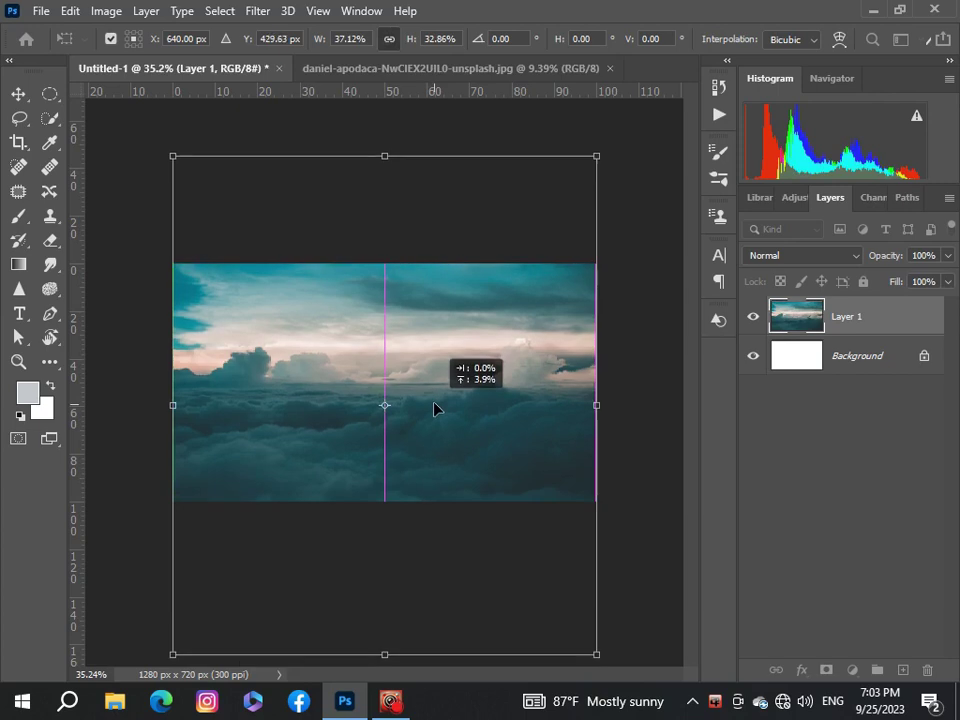
key("Return")
scroll(403, 414, "up", 1)
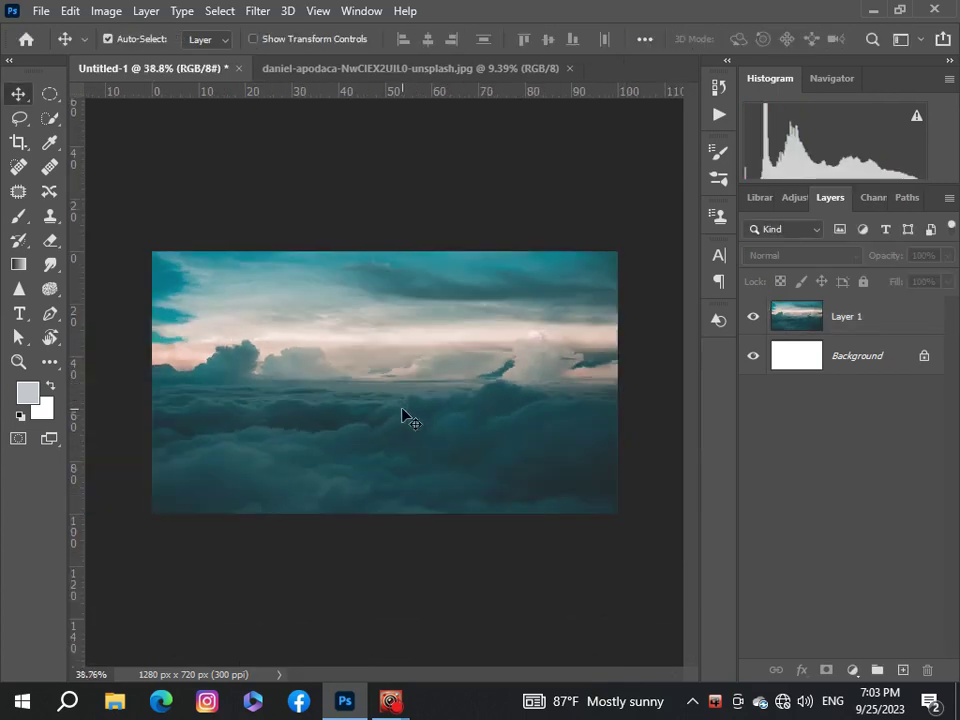
scroll(403, 414, "up", 2)
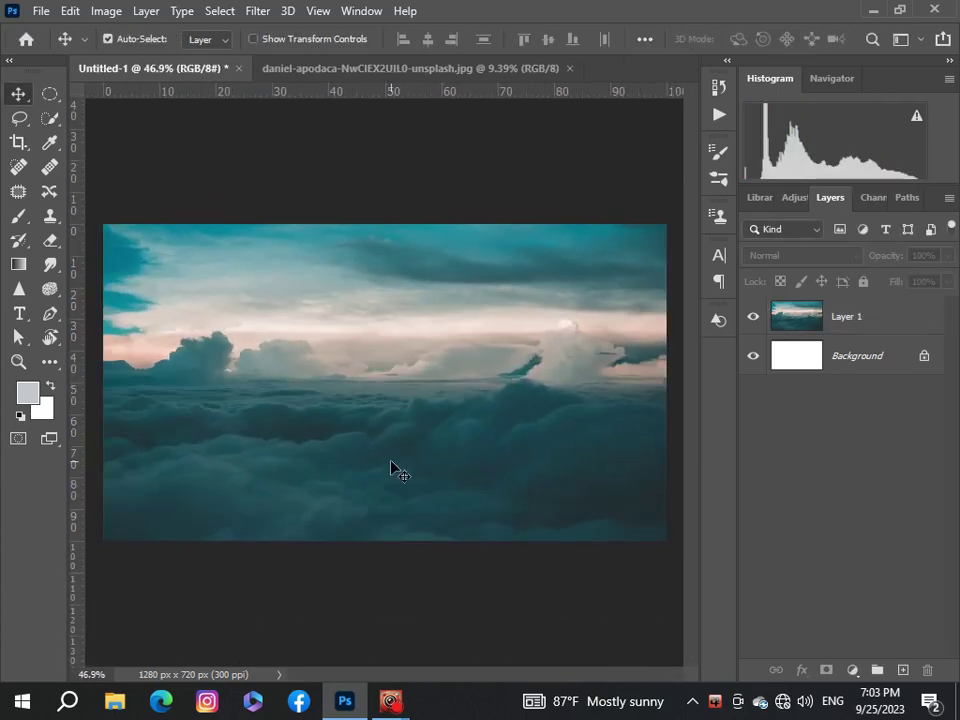
- Open the red rock arch photo joshua-sukoff-1NnW4hAwOuQ-unsplash.jpg
left_click(43, 16)
left_click(50, 47)
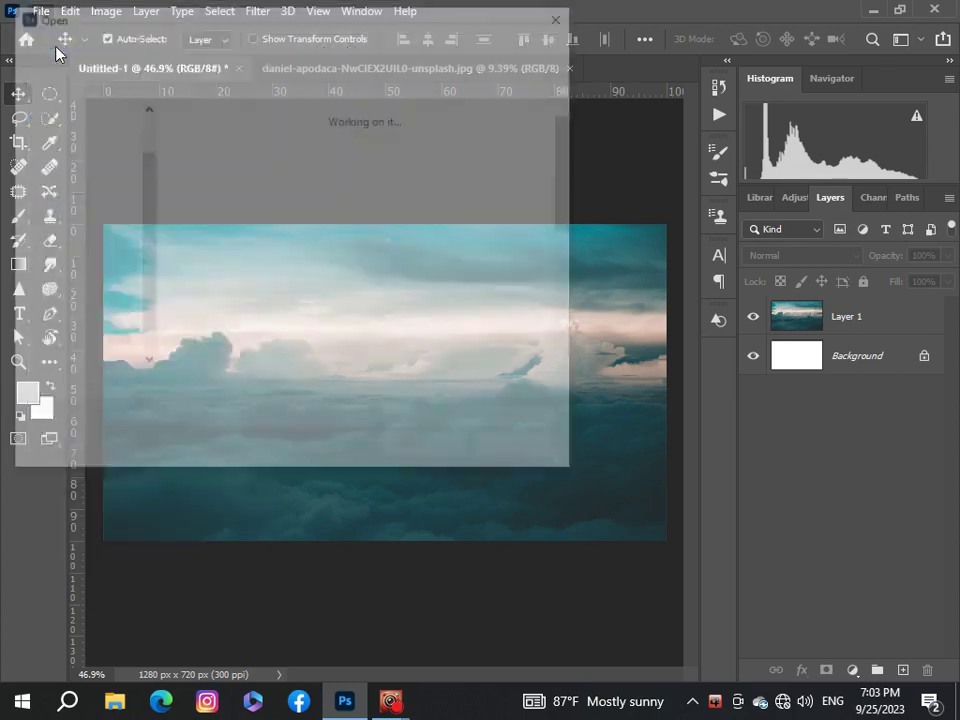
left_click(465, 290)
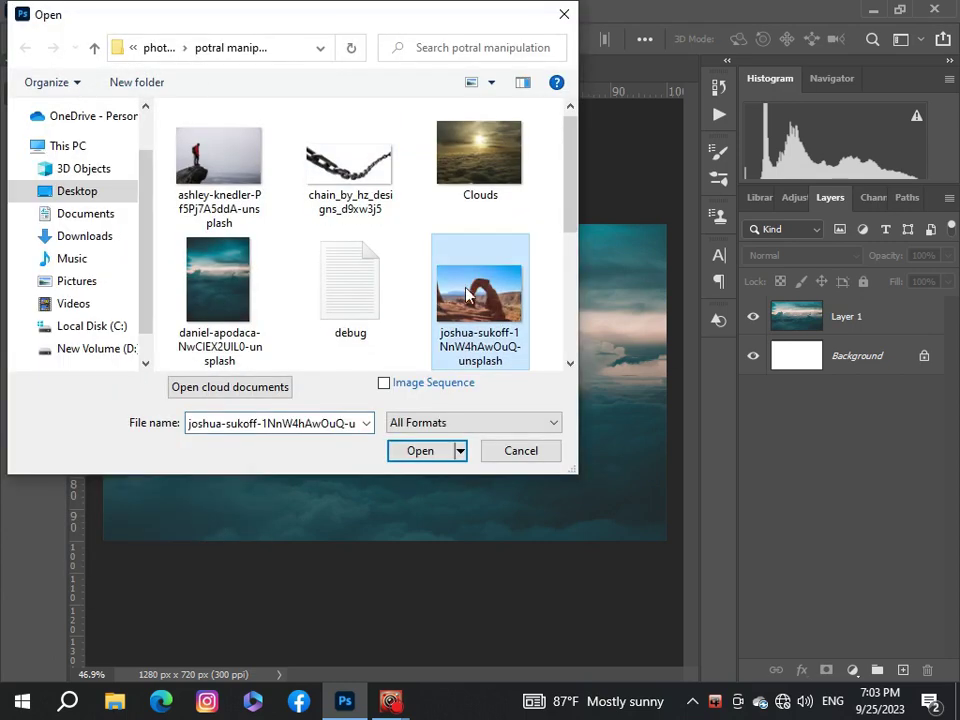
left_click(432, 453)
scroll(368, 428, "up", 5)
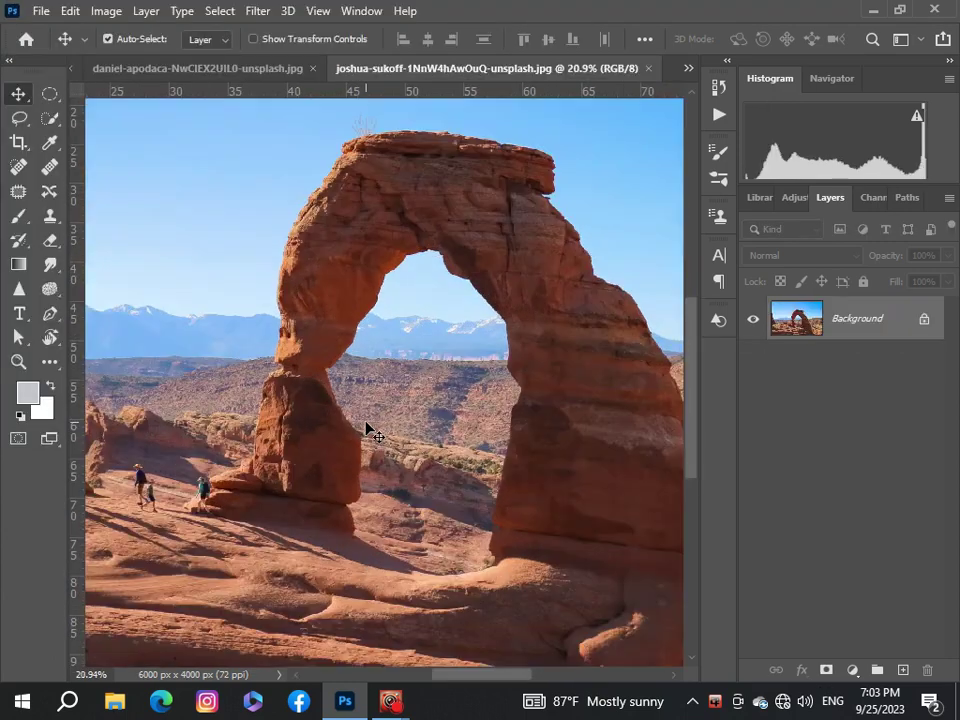
scroll(368, 428, "up", 1)
scroll(368, 428, "down", 3)
scroll(368, 428, "up", 1)
- Quick-select the arch, its right side and the shadowed ground beneath it
left_click(49, 118)
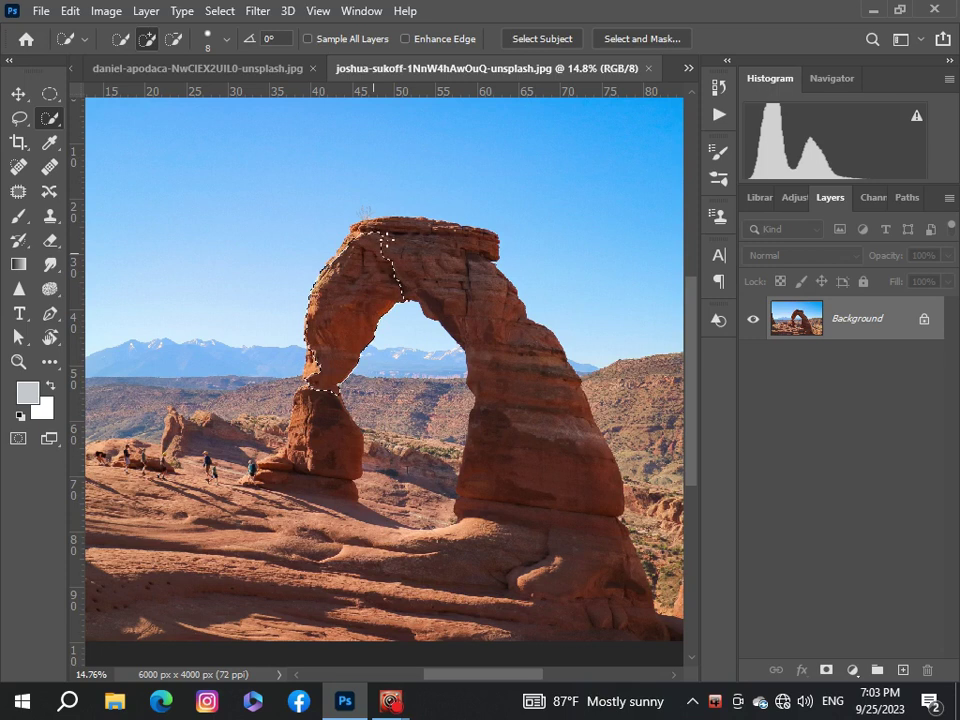
scroll(419, 238, "up", 3)
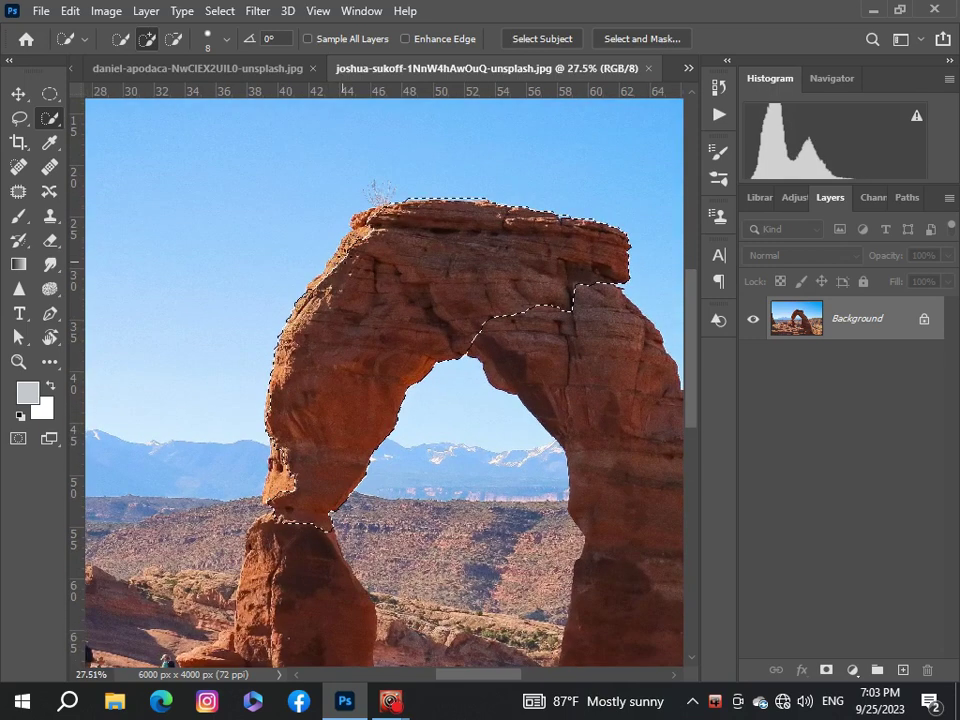
scroll(352, 238, "down", 3)
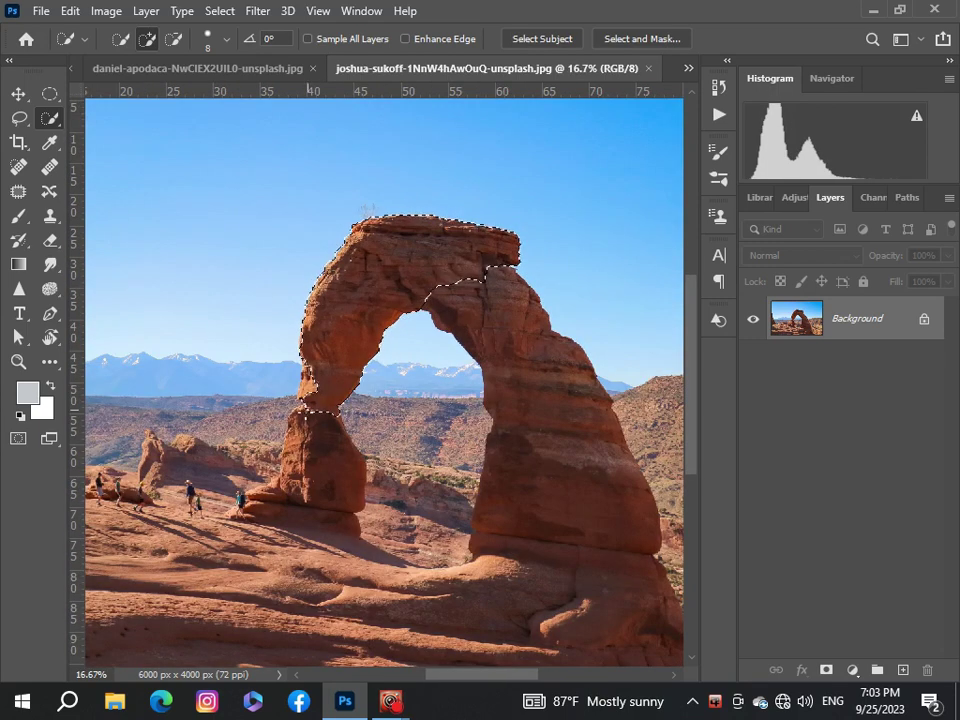
left_click_drag(250, 515, 380, 555)
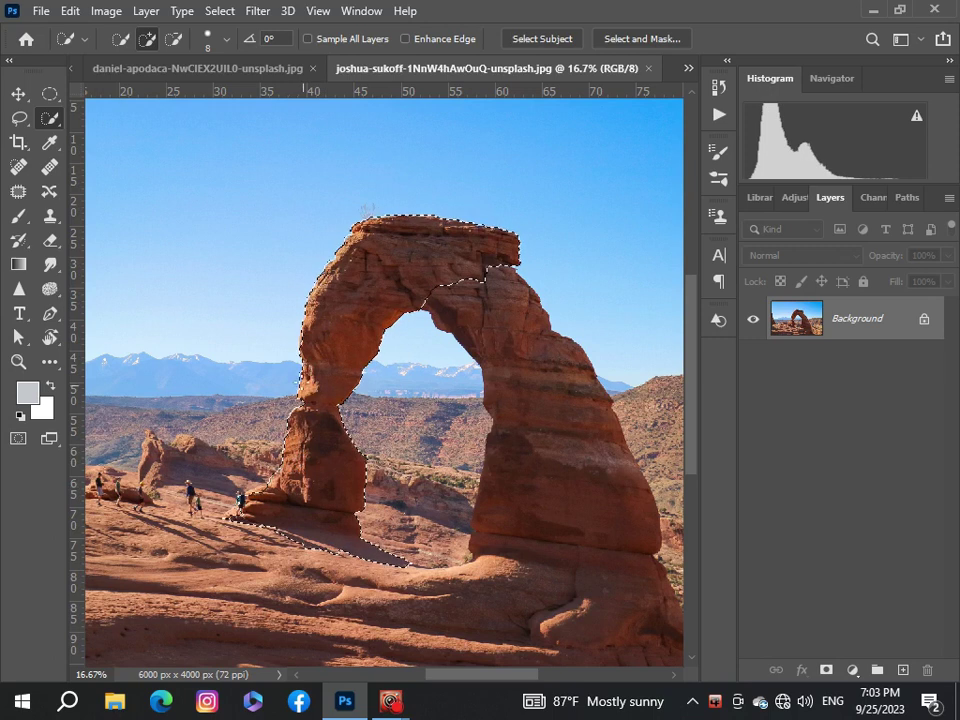
left_click_drag(495, 300, 555, 420)
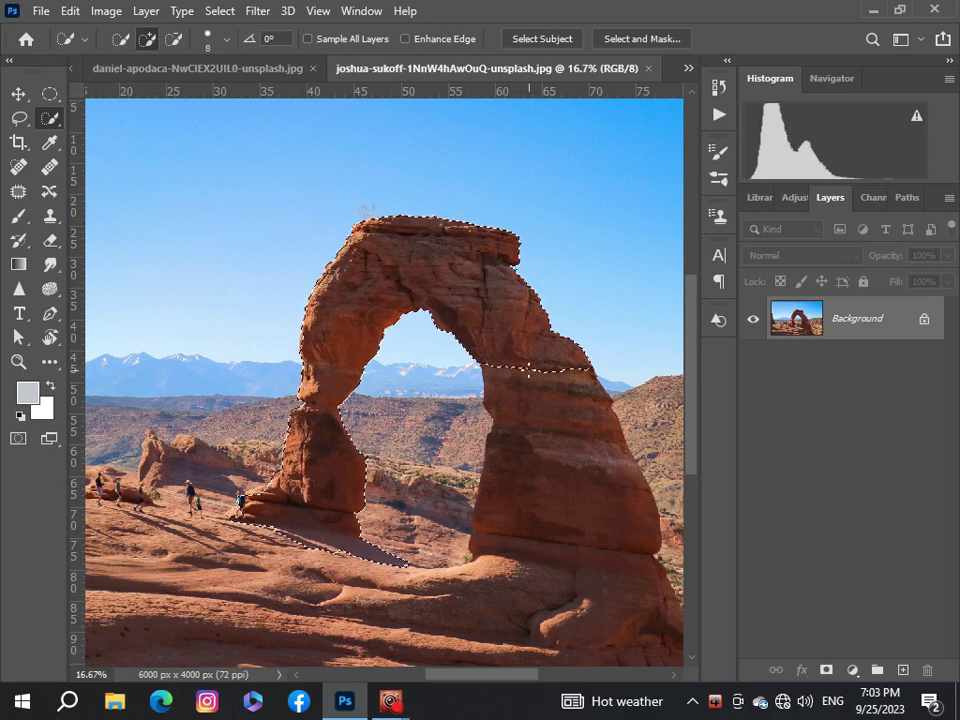
scroll(141, 555, "down", 2)
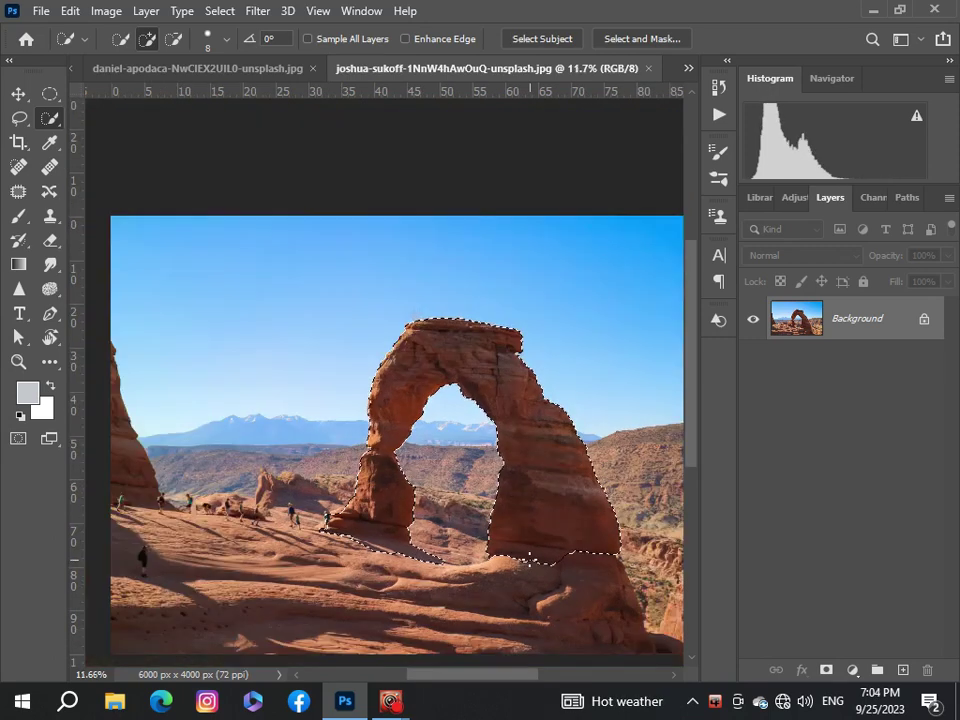
scroll(114, 491, "down", 1)
left_click_drag(458, 500, 336, 515)
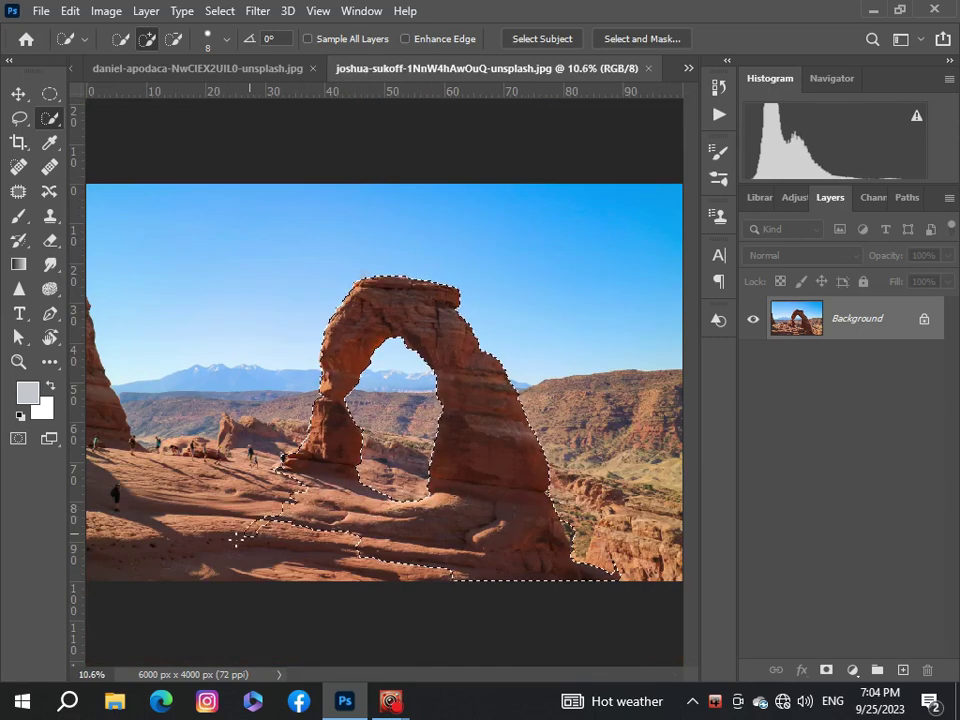
- Remove the hikers' feet from the selection and mask away everything outside the arch
scroll(247, 553, "down", 1)
scroll(243, 553, "down", 1)
scroll(243, 553, "up", 5)
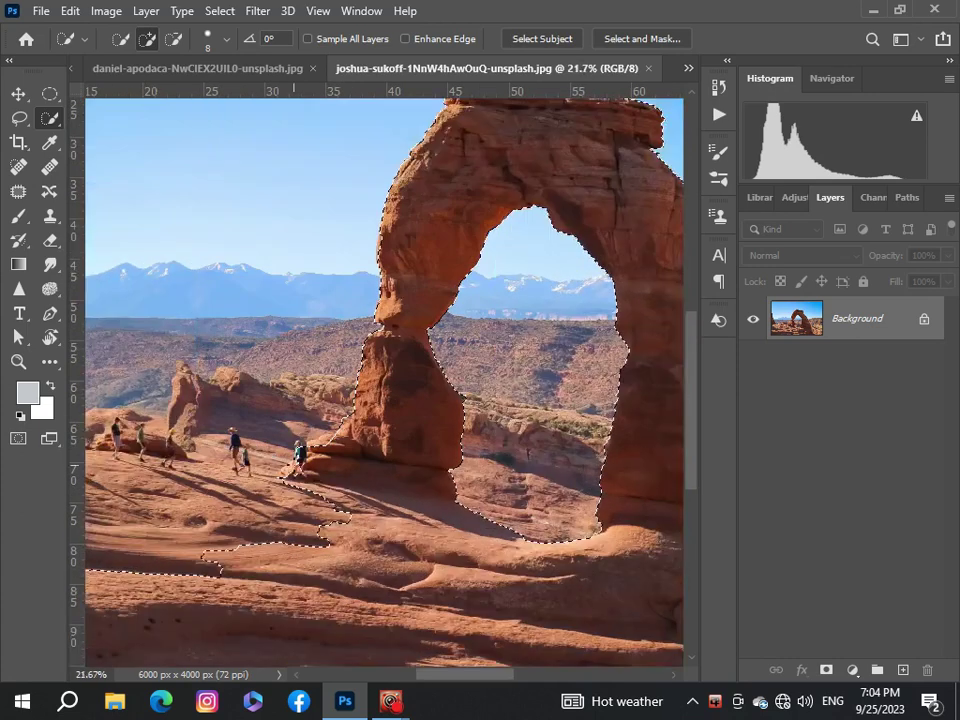
scroll(235, 450, "up", 5)
scroll(305, 455, "up", 1)
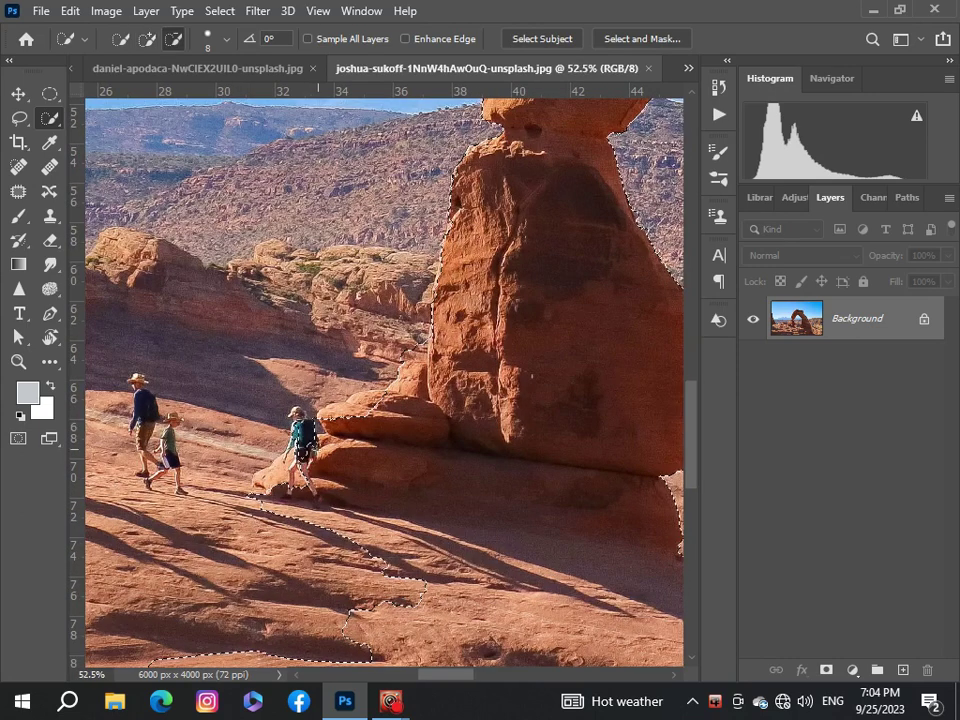
left_click_drag(305, 470, 330, 495)
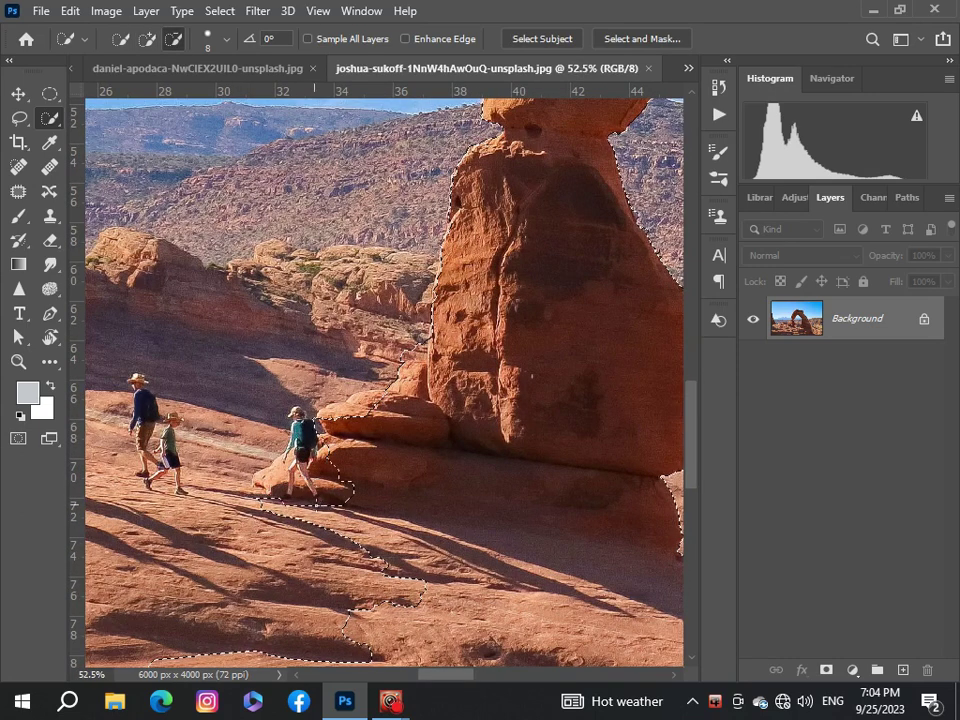
scroll(380, 390, "down", 3)
scroll(380, 390, "down", 5)
scroll(380, 390, "down", 1)
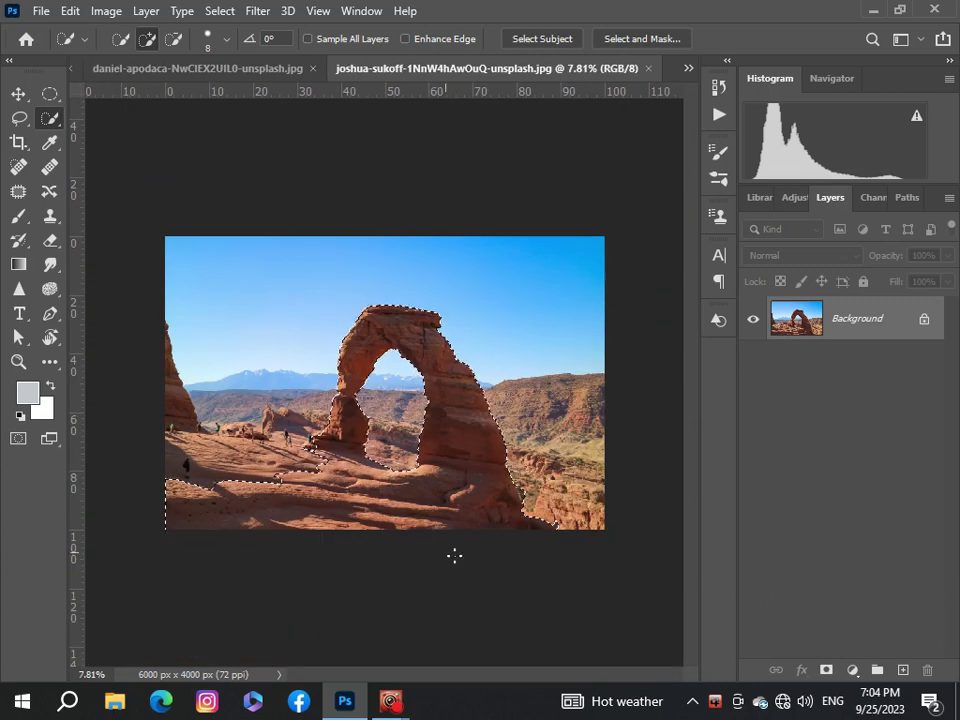
left_click(826, 677)
- Shift the masked arch layer slightly up and to the right
scroll(316, 481, "up", 2)
scroll(316, 481, "up", 2)
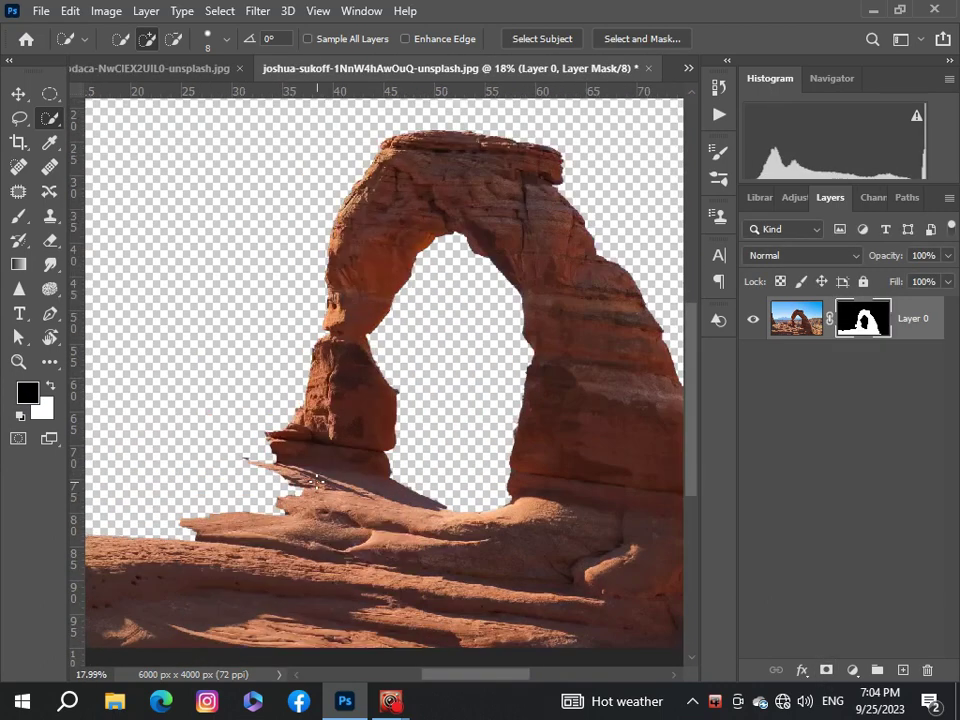
scroll(316, 481, "down", 5)
scroll(316, 481, "up", 1)
left_click(17, 93)
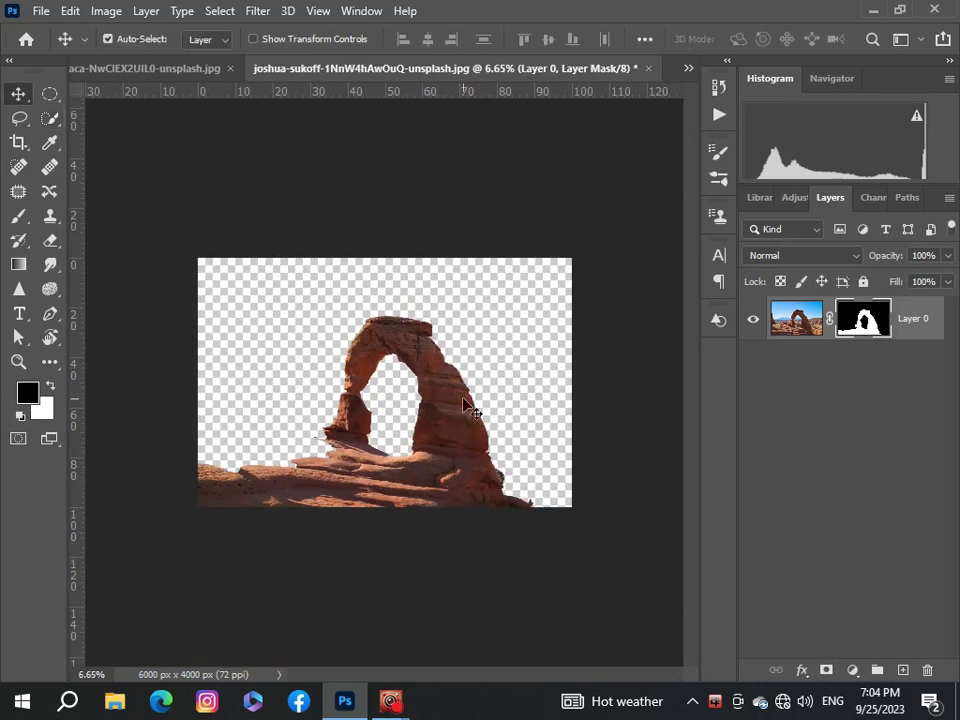
left_click_drag(465, 403, 483, 377)
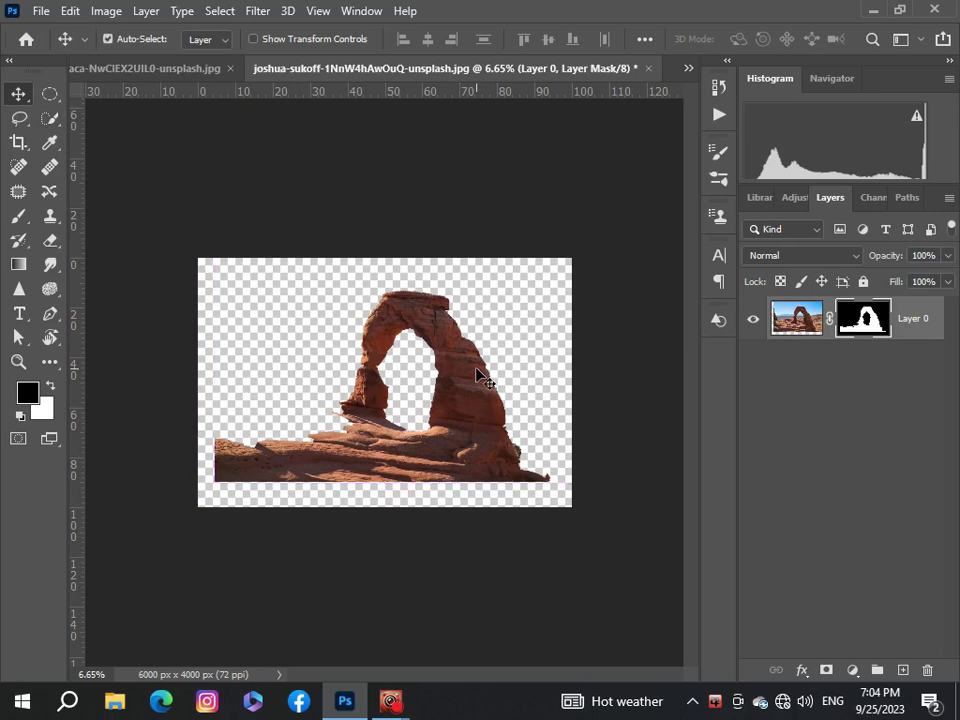
- Paste the cut-out arch into Untitled-1 as a new layer and scale it down
left_click(688, 68)
left_click(636, 84)
scroll(443, 345, "down", 3)
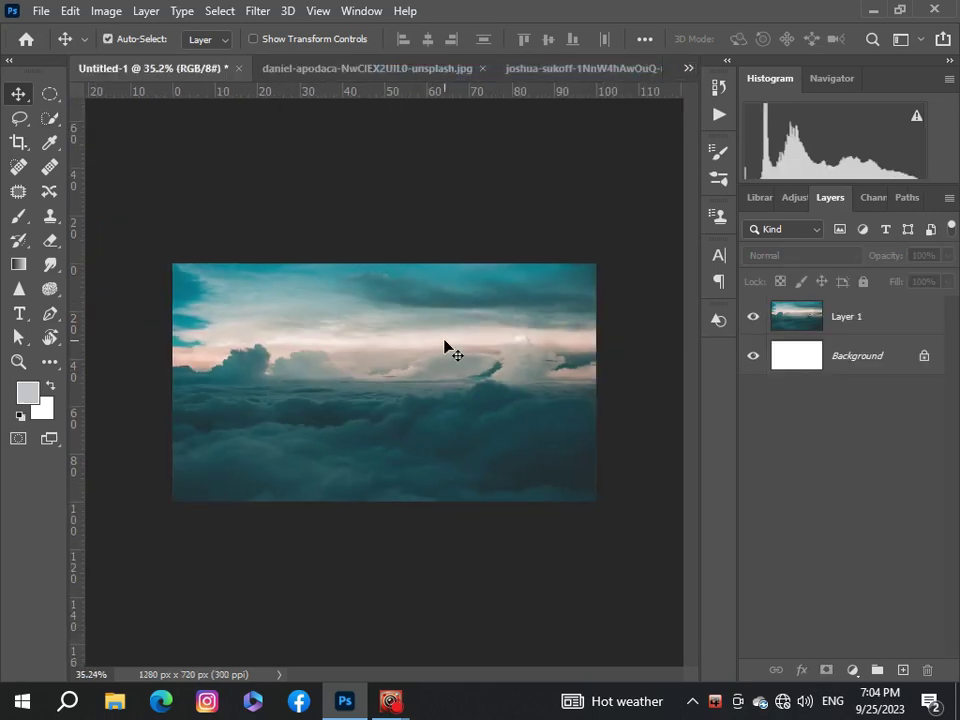
key("ctrl+v")
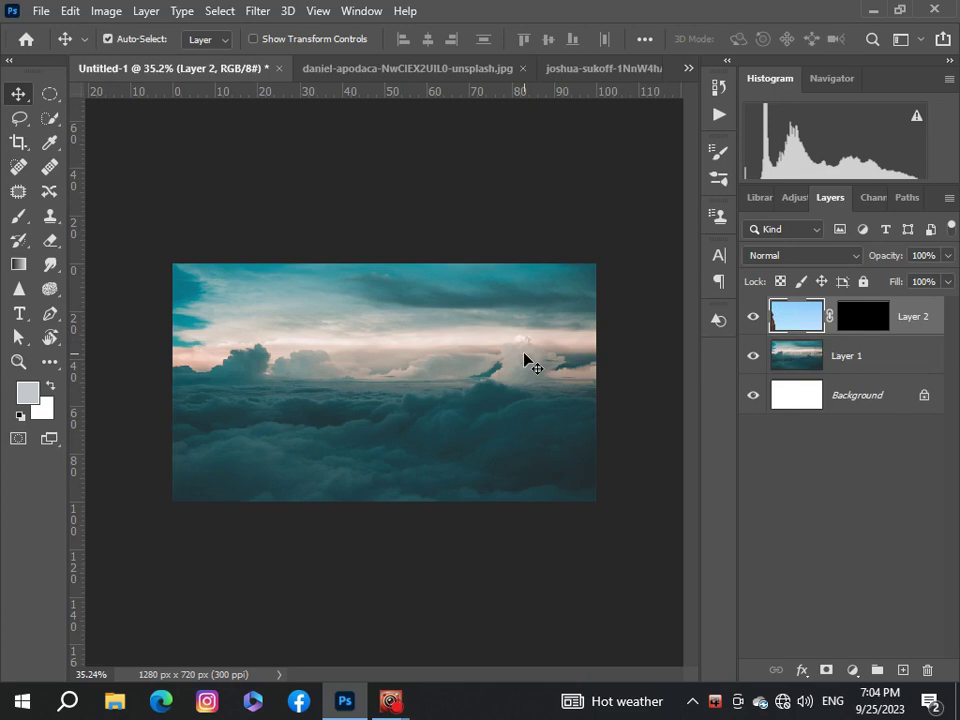
key("ctrl+t")
scroll(527, 362, "down", 3)
scroll(527, 362, "down", 1)
left_click_drag(630, 510, 471, 407)
- Shrink the arch further and position it over the cloud scene
scroll(471, 407, "up", 2)
scroll(471, 407, "up", 3)
left_click_drag(433, 349, 354, 360)
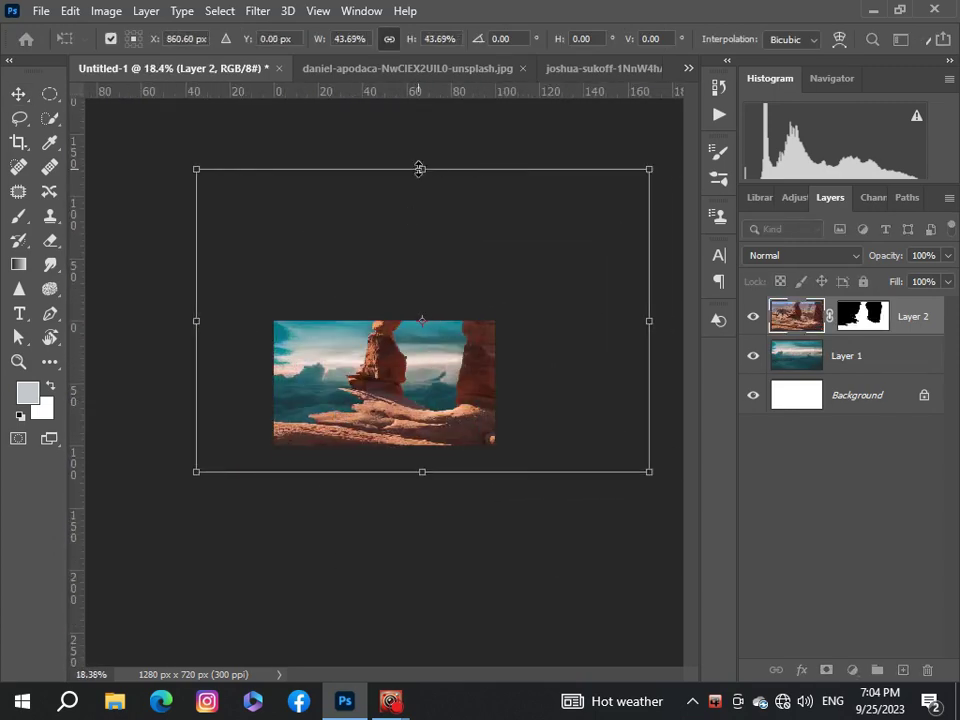
left_click_drag(420, 169, 422, 296)
scroll(388, 396, "up", 2)
left_click_drag(388, 396, 424, 388)
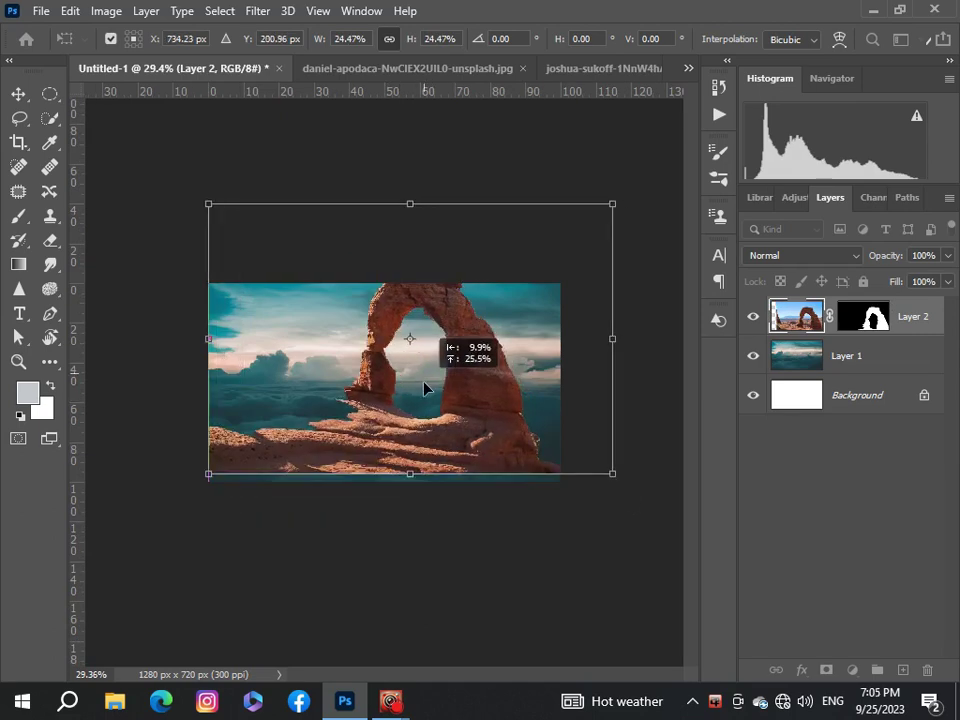
left_click_drag(410, 204, 410, 284)
left_click_drag(420, 370, 428, 362)
scroll(424, 418, "up", 2)
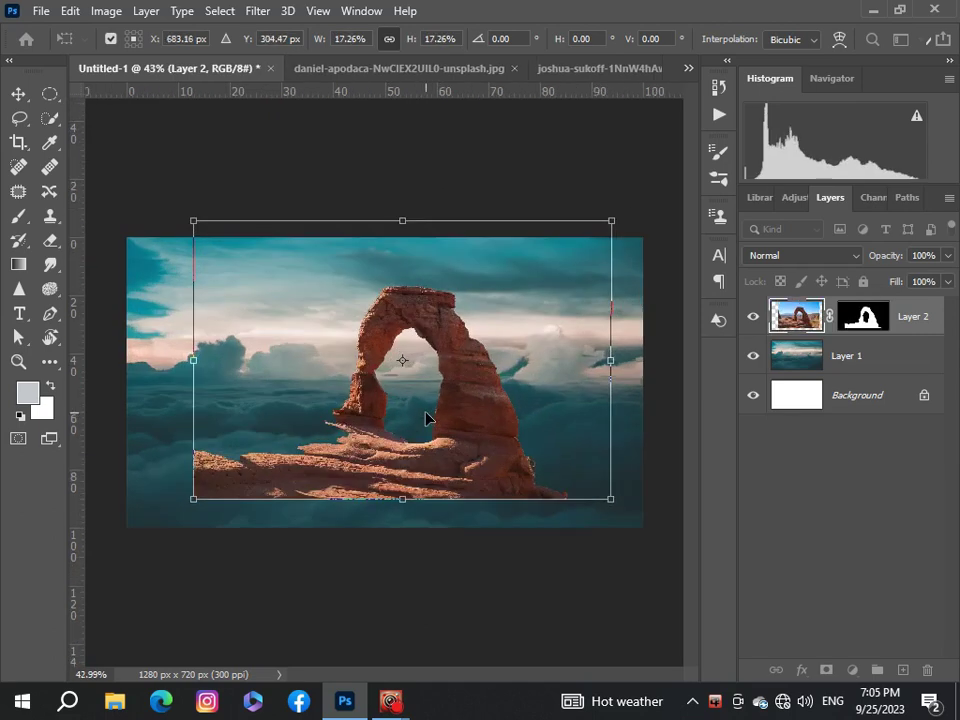
scroll(426, 418, "down", 1)
- Rotate the arch to -0.95°, widen it, move it up-left and apply
left_click_drag(212, 500, 214, 509)
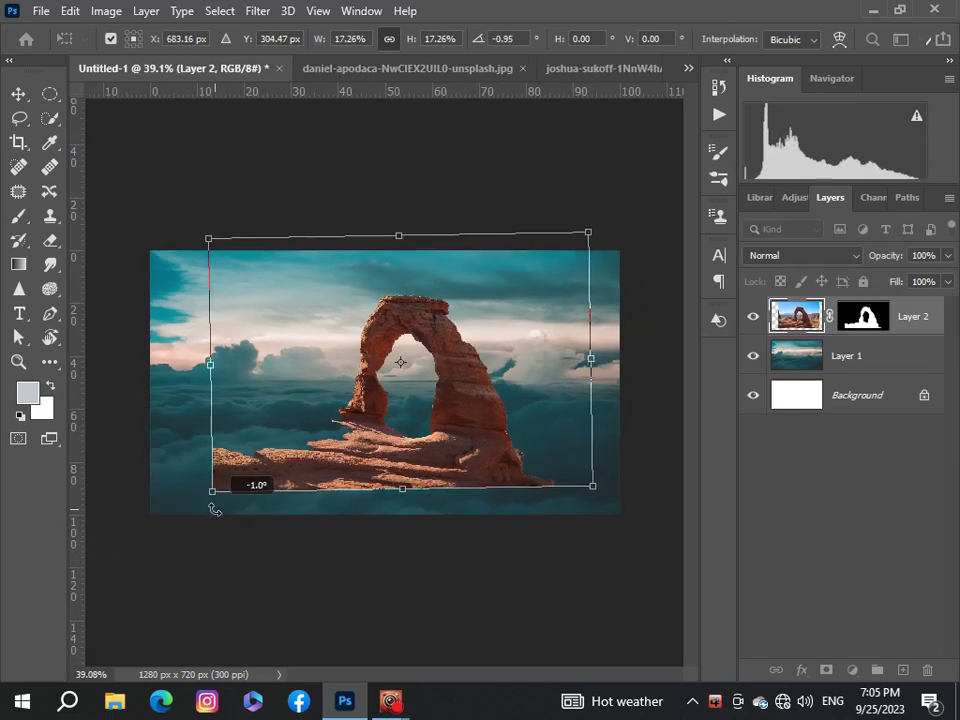
left_click_drag(401, 234, 397, 228)
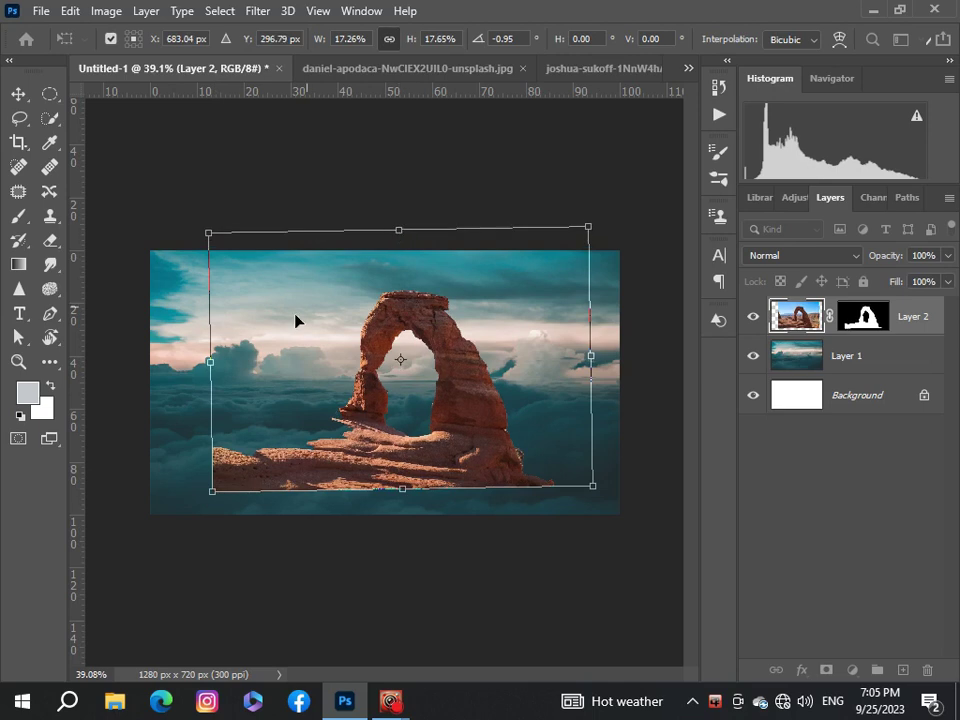
left_click_drag(209, 363, 193, 366)
left_click_drag(590, 357, 595, 358)
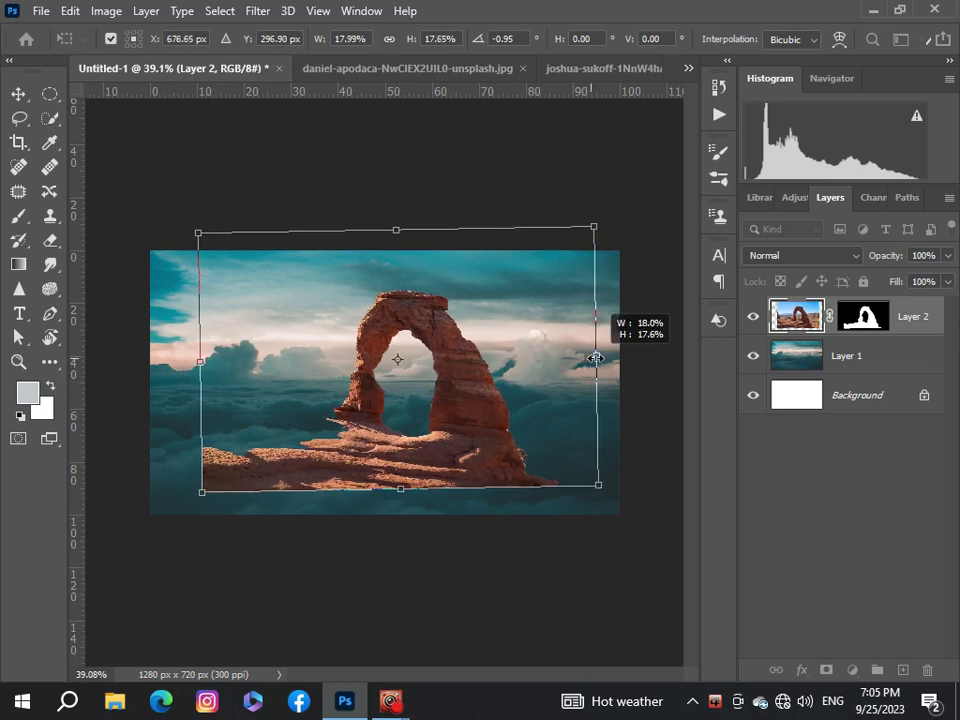
left_click_drag(418, 465, 407, 452)
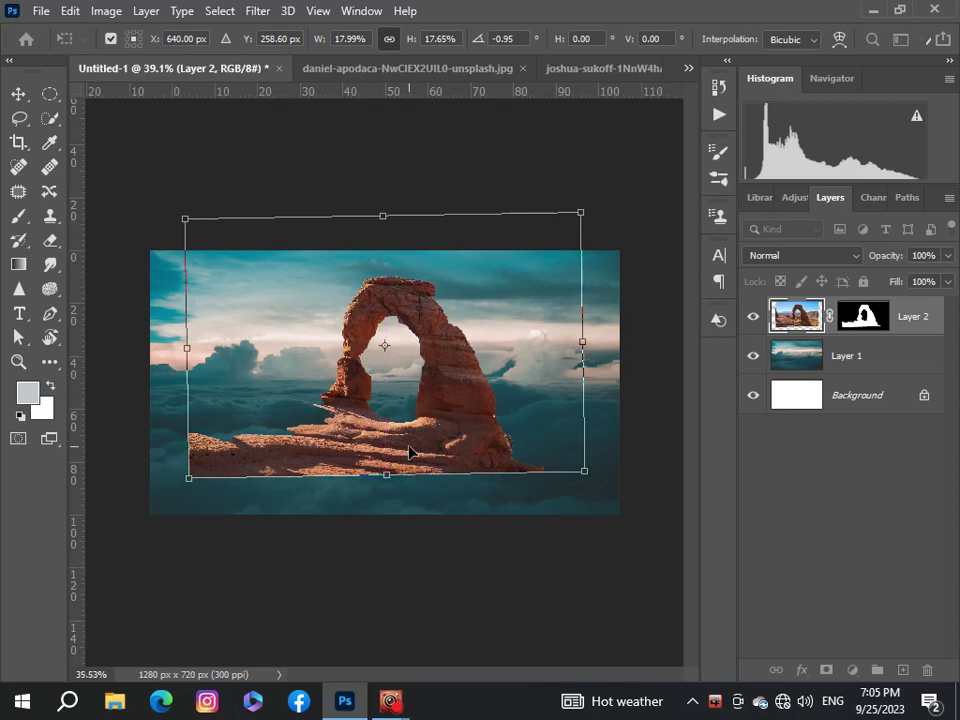
scroll(409, 449, "down", 3)
key("Return")
scroll(385, 400, "up", 3)
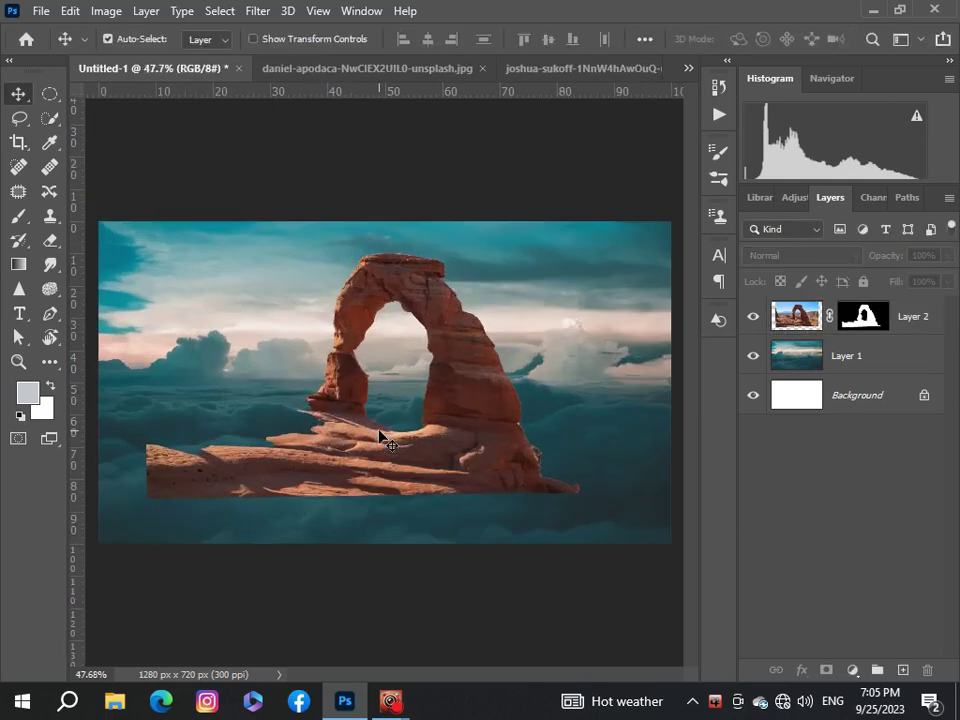
scroll(385, 400, "down", 1)
- Paint black on Layer 2's mask with a 600 brush to hide the lower rock base
left_click(797, 318)
left_click(875, 314)
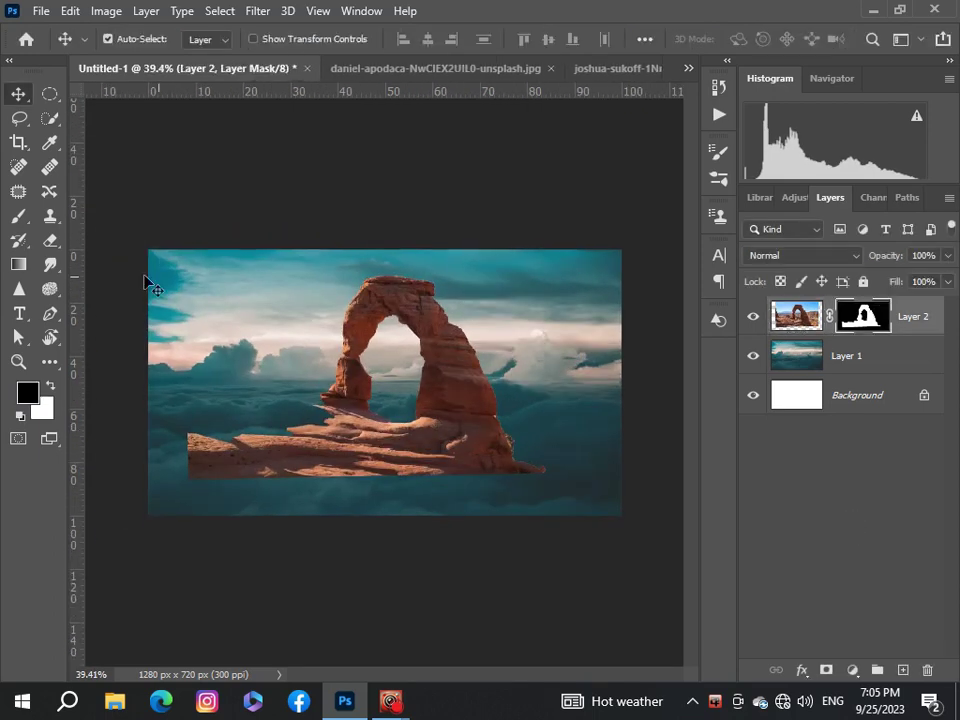
left_click(19, 218)
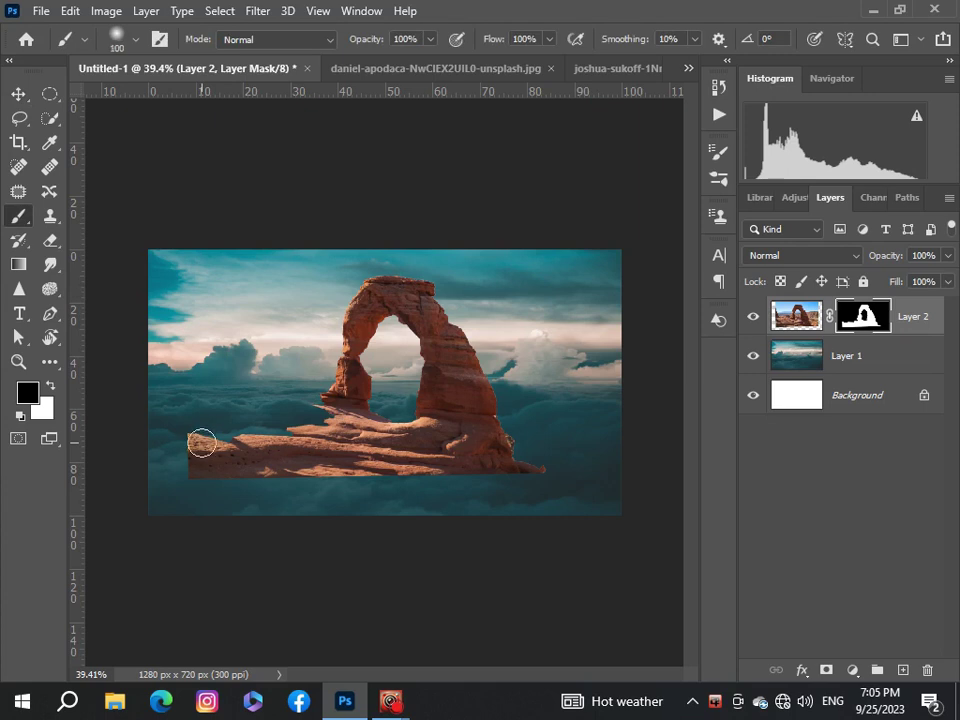
mouse_move(209, 507)
left_mouse_down()
mouse_move(167, 484)
mouse_move(206, 521)
left_mouse_up()
key("bracketright")
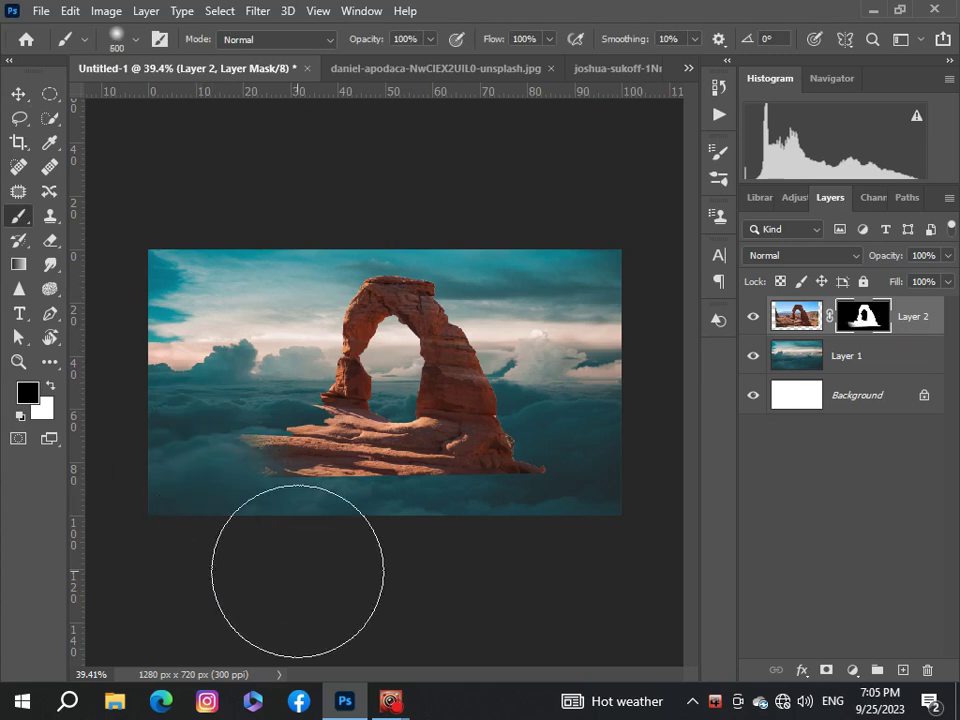
mouse_move(311, 596)
left_mouse_down()
mouse_move(326, 572)
mouse_move(519, 561)
mouse_move(561, 499)
mouse_move(422, 571)
left_mouse_up()
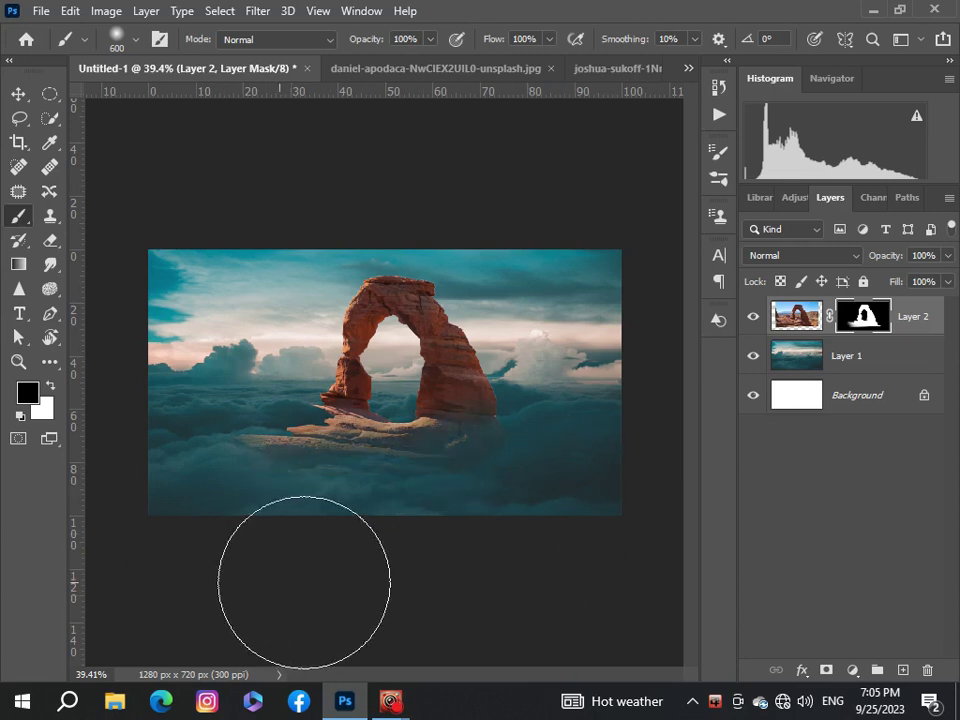
- Mask out the remaining base and left ledge with brushes sized 250 to 175, then fit the view
scroll(274, 595, "up", 2)
scroll(274, 595, "down", 2)
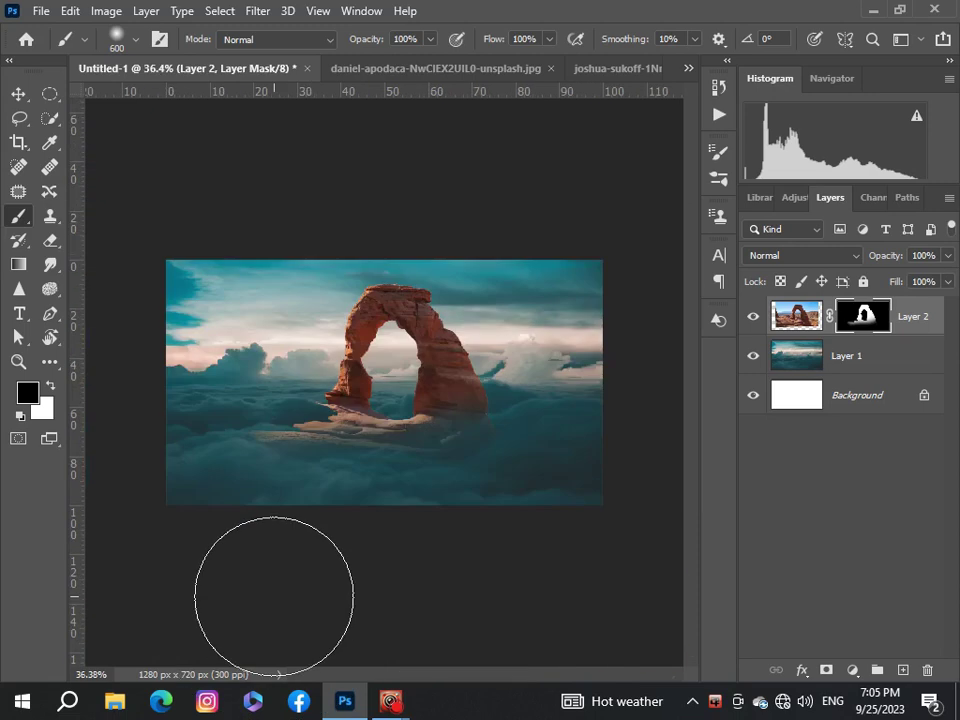
scroll(237, 482, "up", 3)
key("bracketleft")
key("bracketleft")
key("bracketleft")
scroll(232, 478, "up", 3)
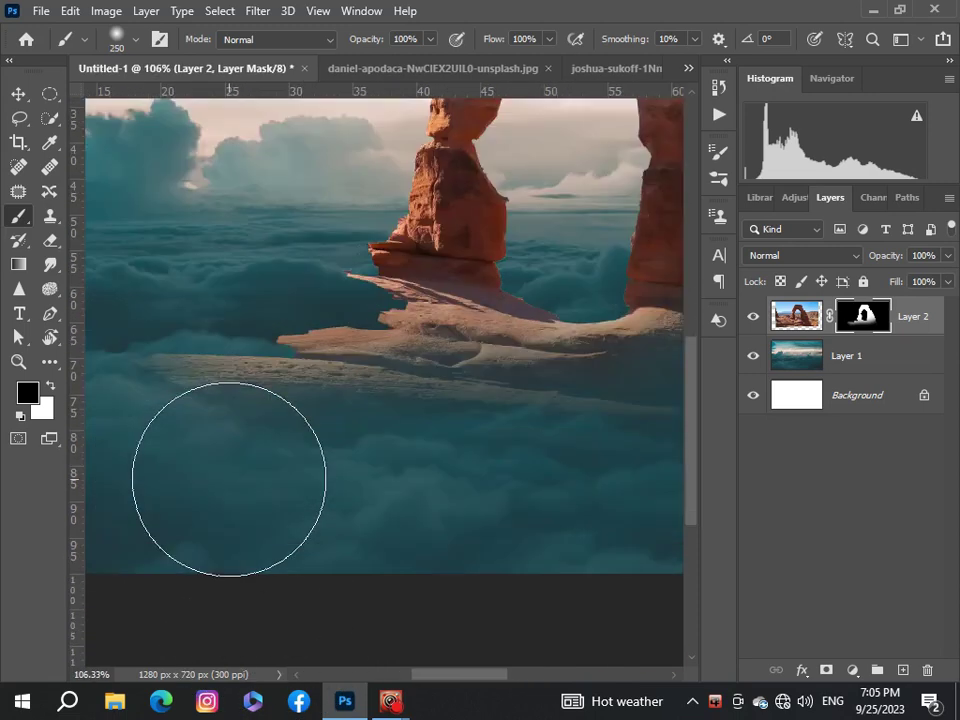
scroll(232, 478, "up", 2)
key("bracketleft")
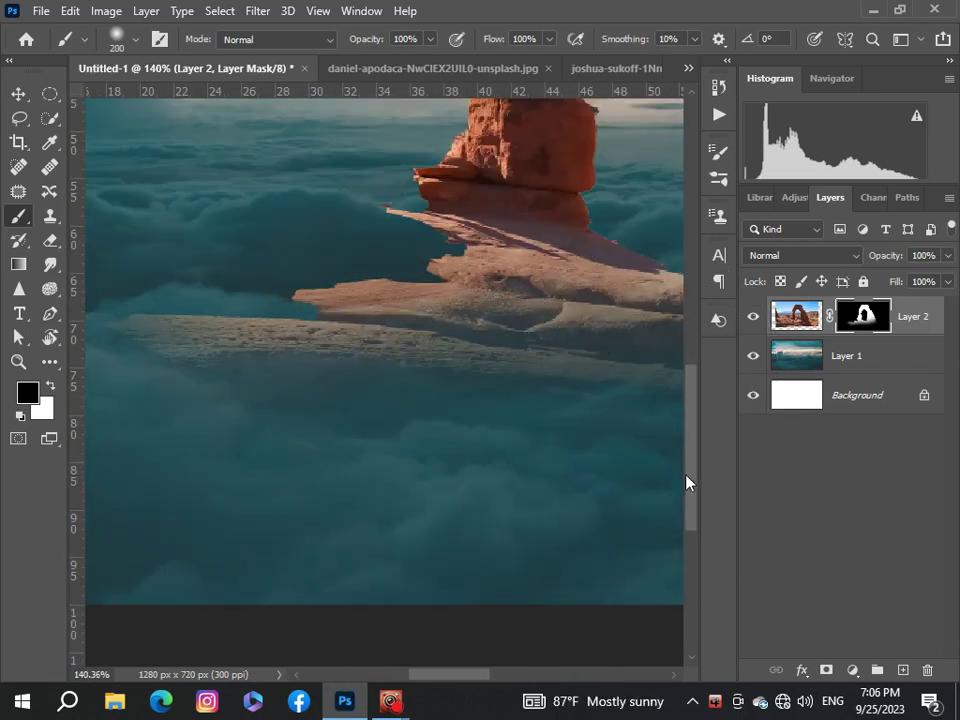
left_click_drag(686, 483, 677, 414)
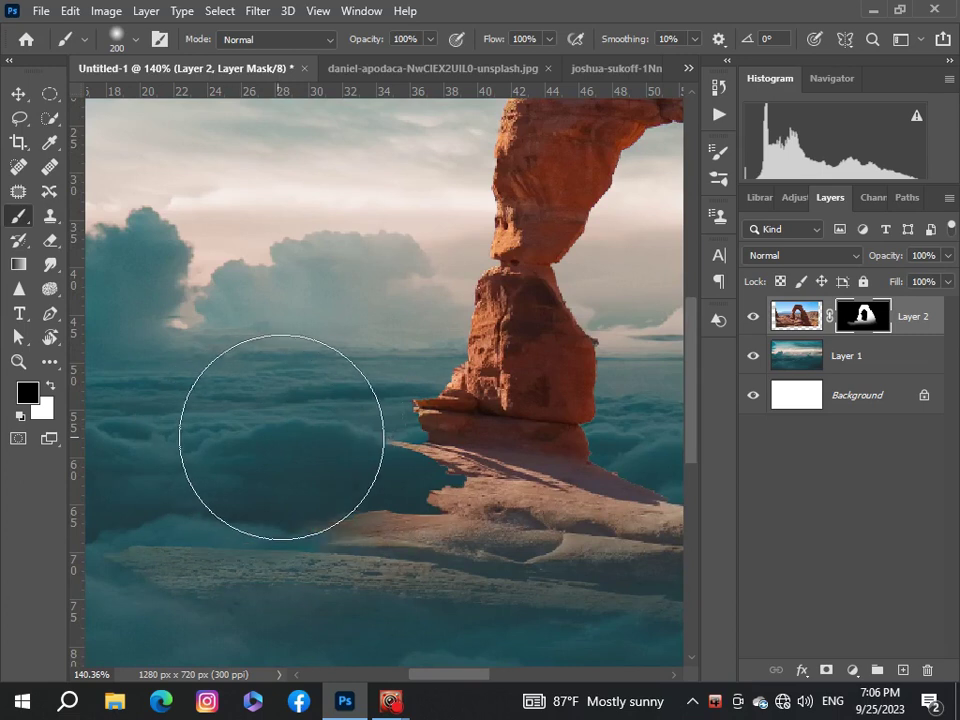
key("bracketleft")
left_click_drag(301, 451, 318, 438)
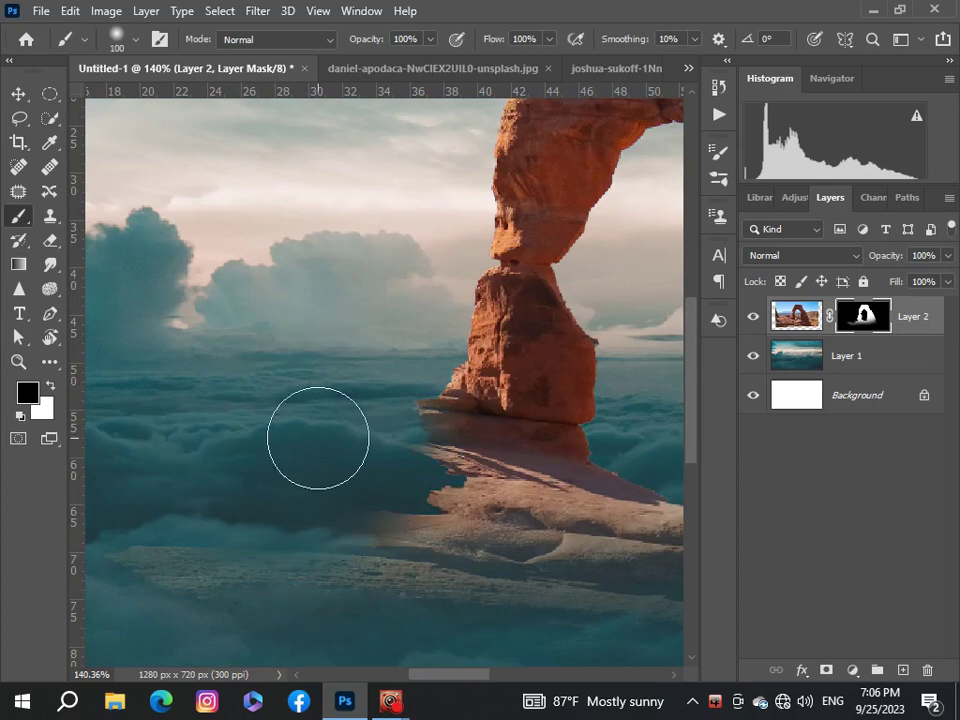
key("ctrl+0")
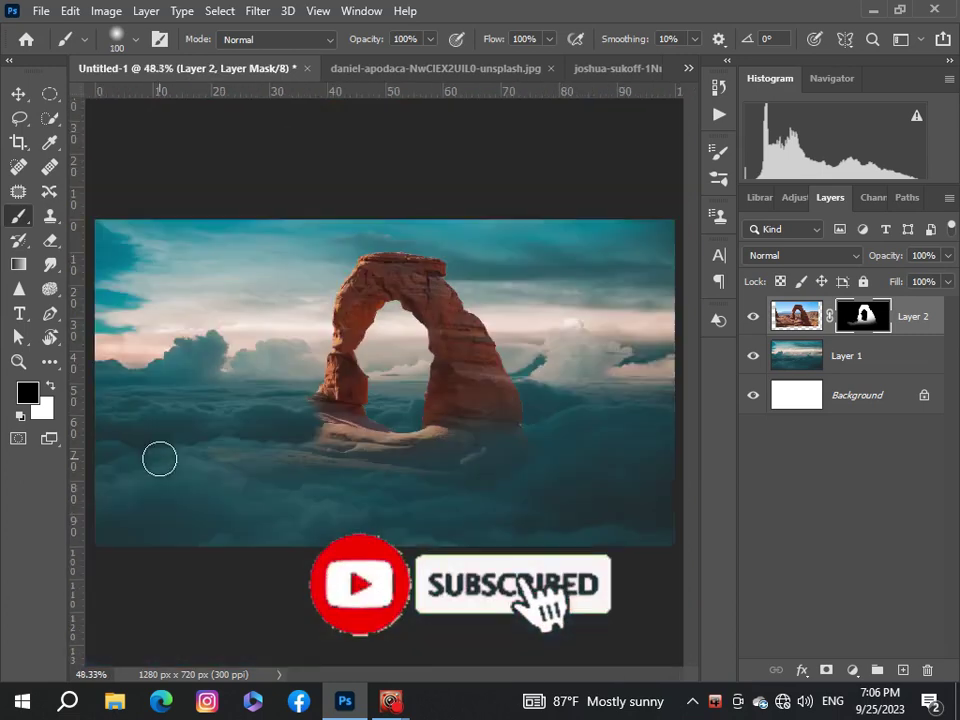
scroll(159, 459, "down", 3)
scroll(161, 456, "up", 3)
scroll(190, 445, "up", 3)
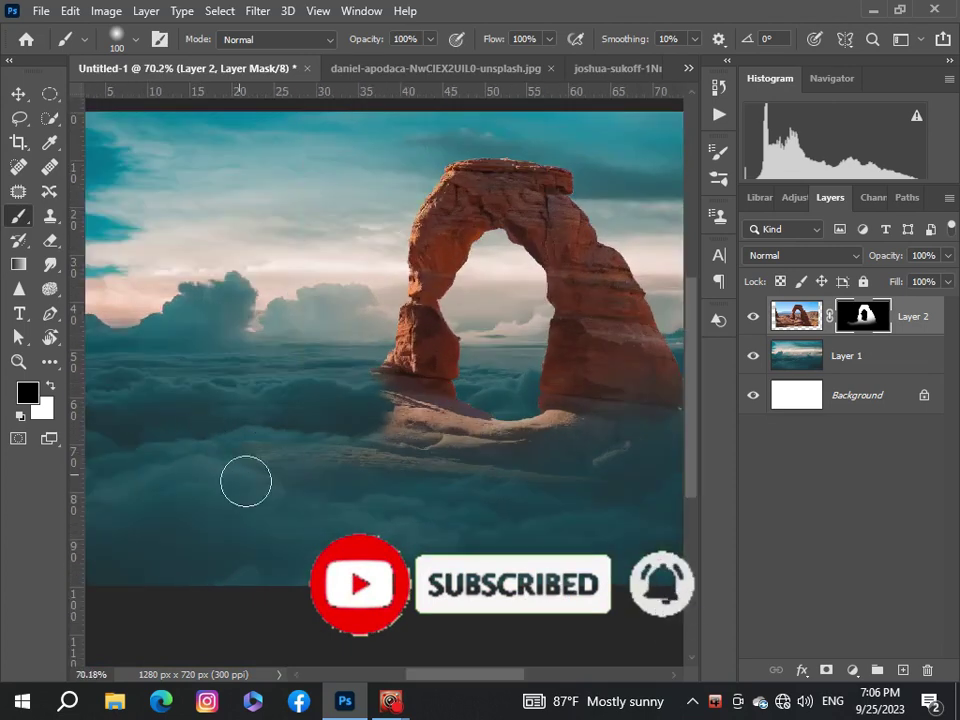
scroll(299, 415, "down", 2)
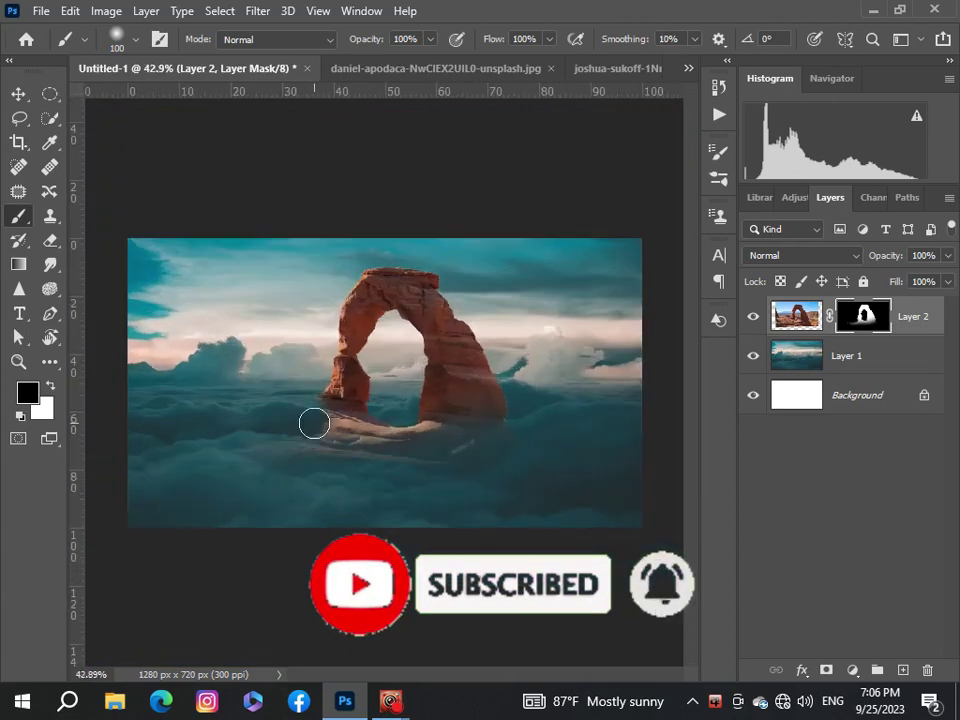
scroll(303, 380, "up", 3)
scroll(292, 337, "up", 1)
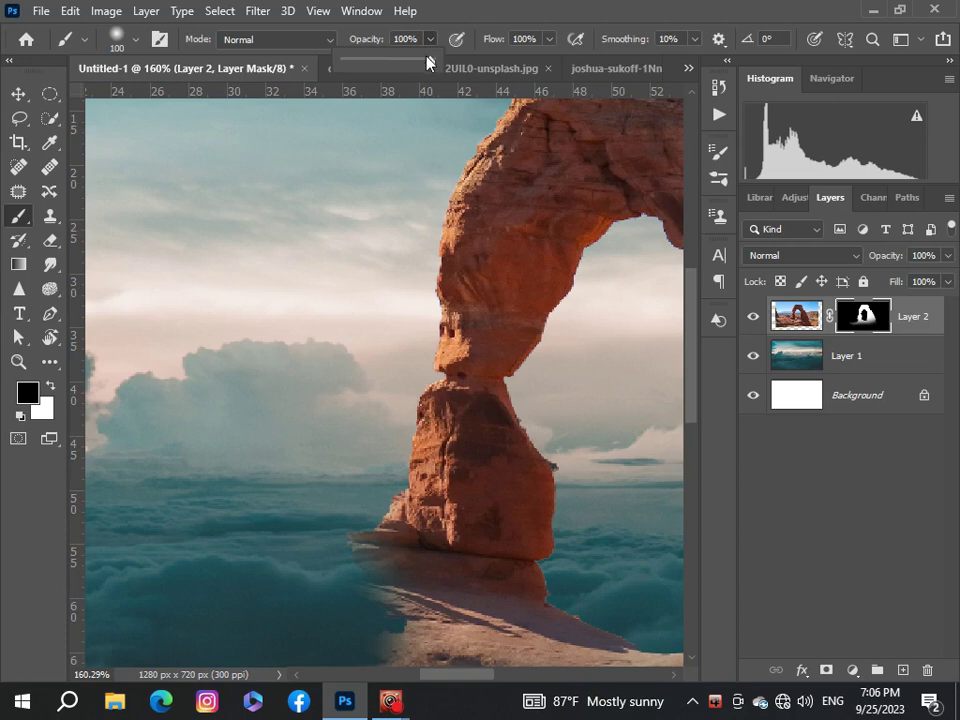
- Swap colours and paint the mask at 40% then 22% opacity to blend the ledge into clouds
scroll(349, 460, "down", 3)
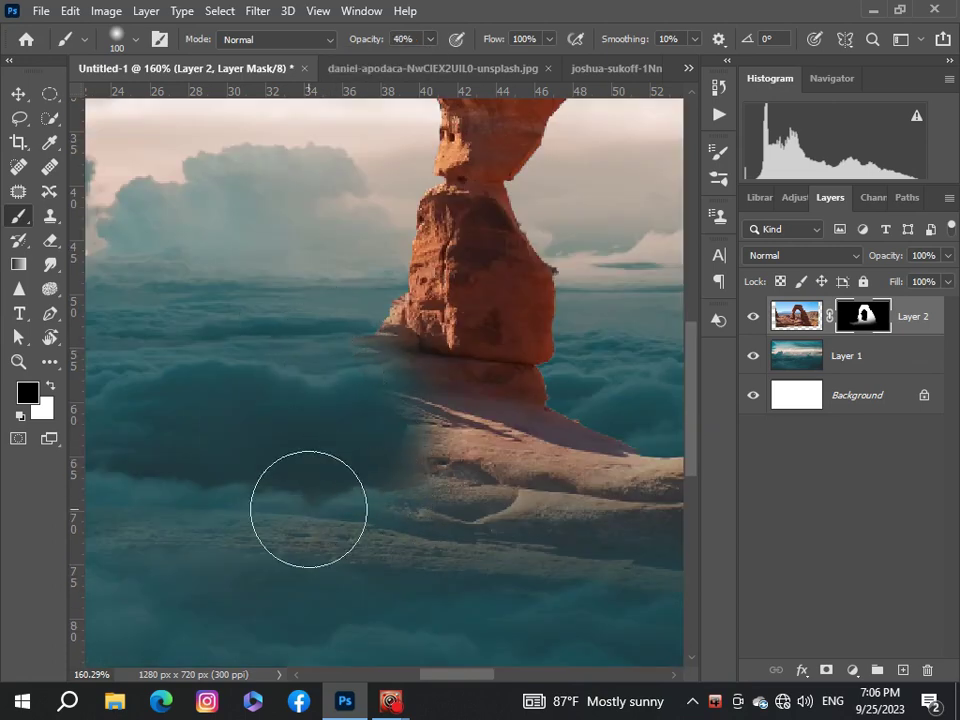
scroll(193, 506, "down", 2)
scroll(193, 506, "down", 4)
scroll(193, 506, "down", 1)
scroll(206, 467, "up", 2)
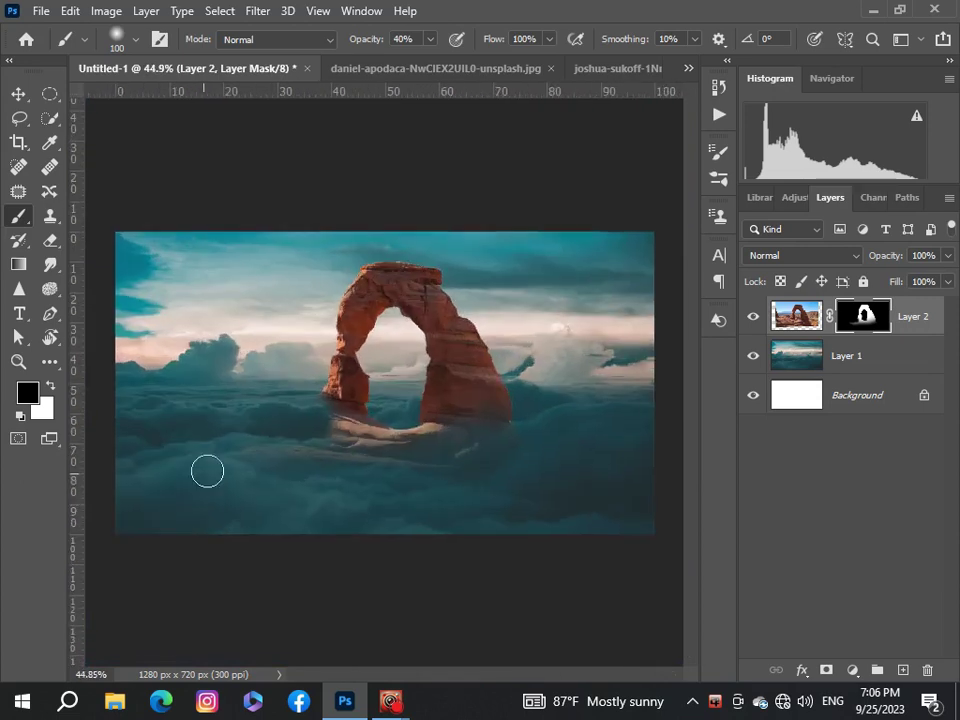
scroll(337, 387, "up", 2)
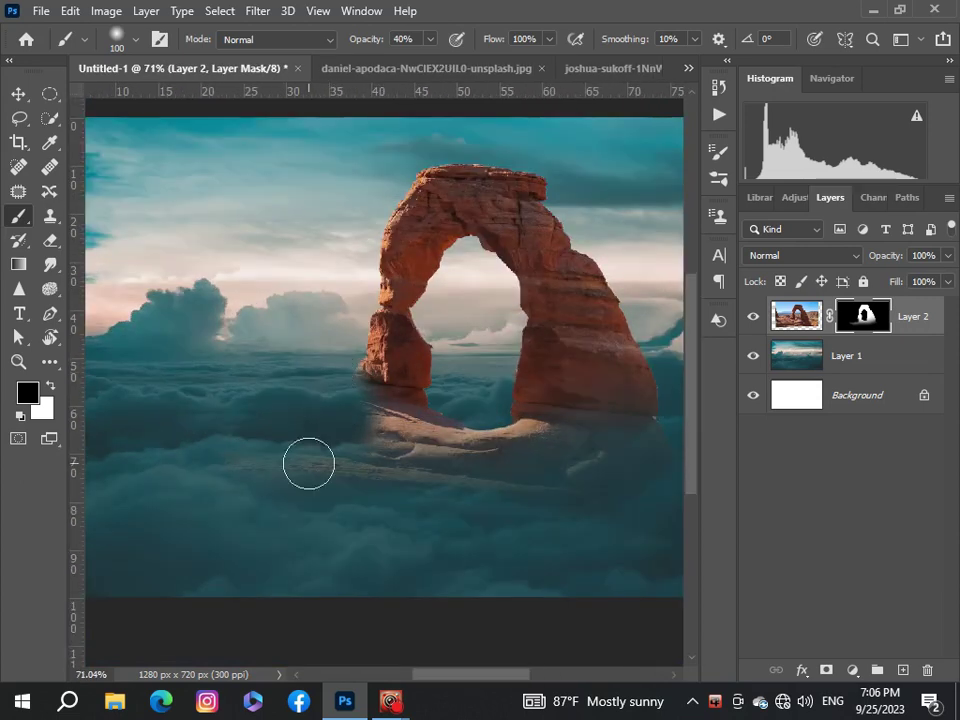
scroll(309, 463, "down", 3)
scroll(309, 463, "up", 2)
scroll(309, 463, "up", 2)
left_click(54, 384)
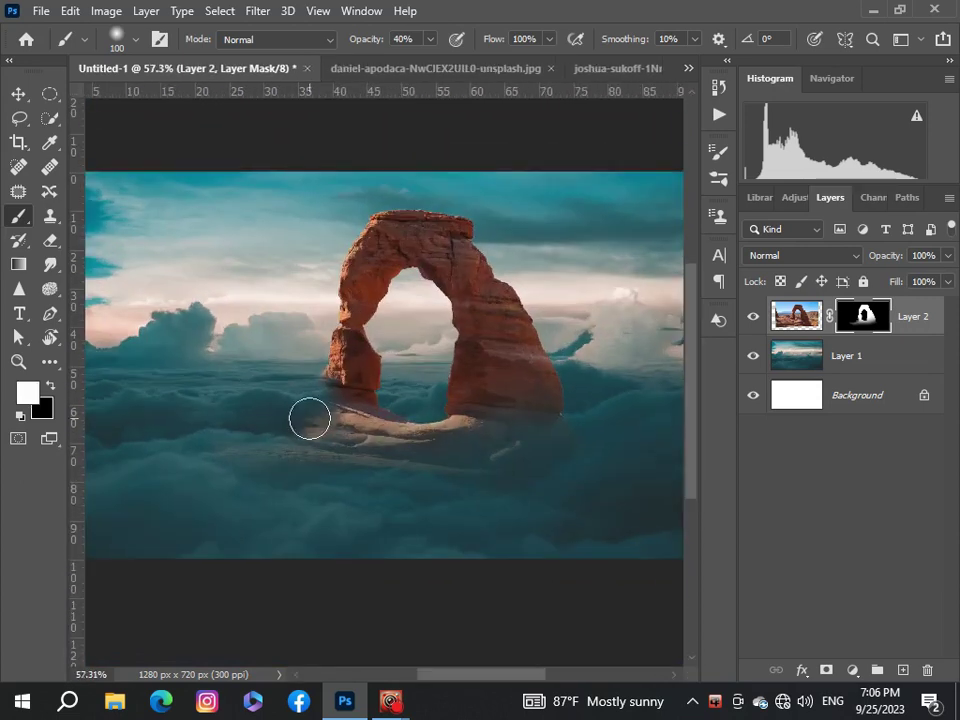
scroll(275, 445, "down", 2)
scroll(300, 400, "up", 2)
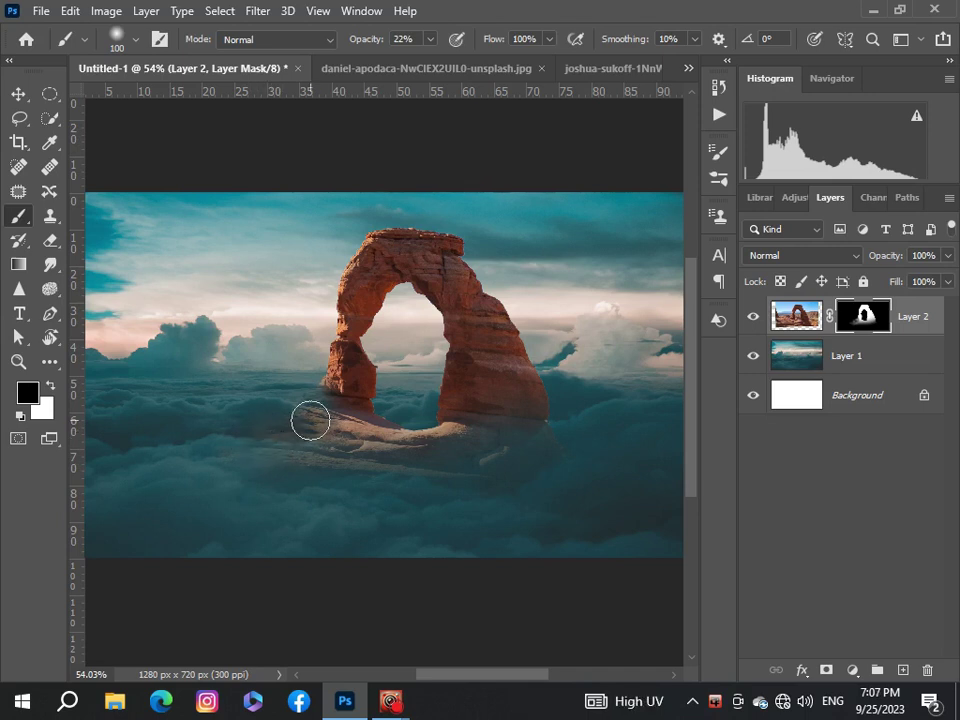
scroll(291, 445, "down", 3)
scroll(291, 445, "up", 1)
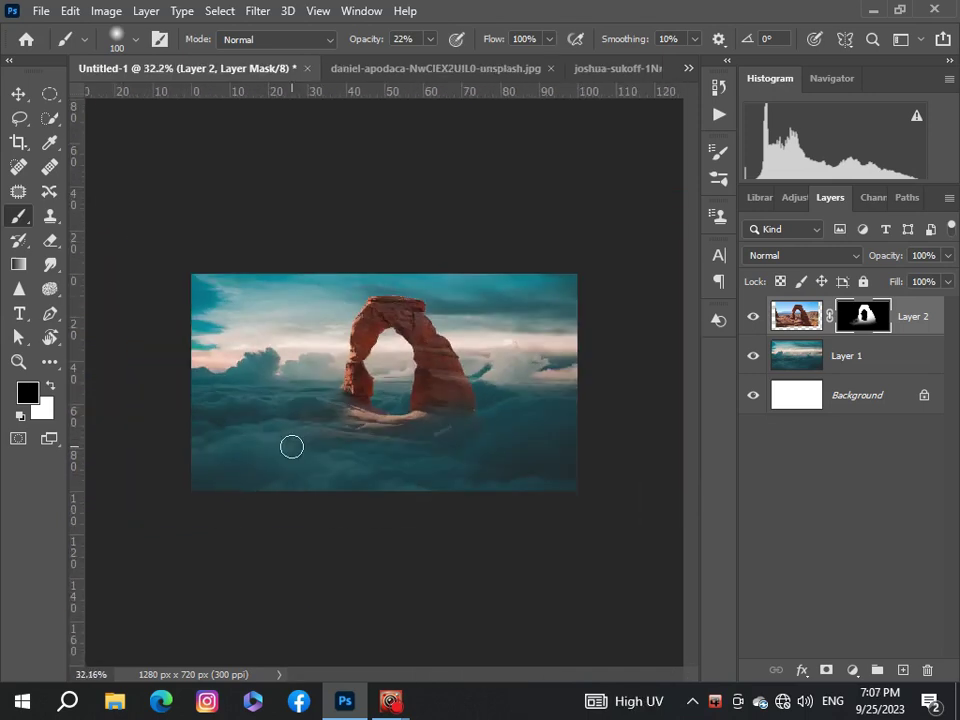
- Open the stone steps photo misc_background_stock_070_by_malleni_stock_dac157n.jpg
left_click(18, 93)
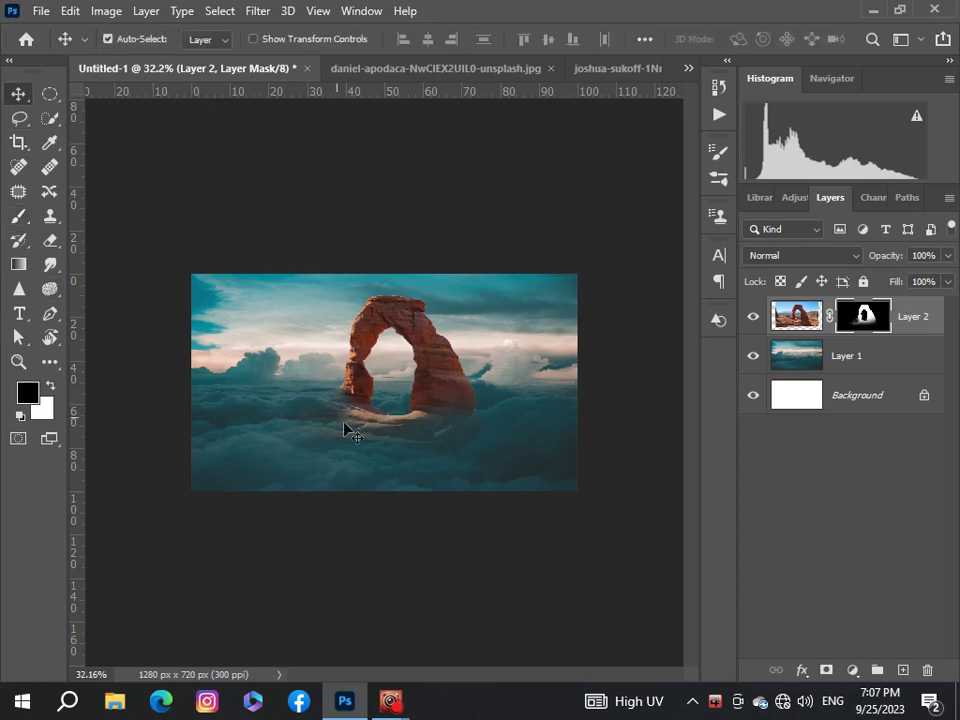
scroll(345, 426, "up", 1)
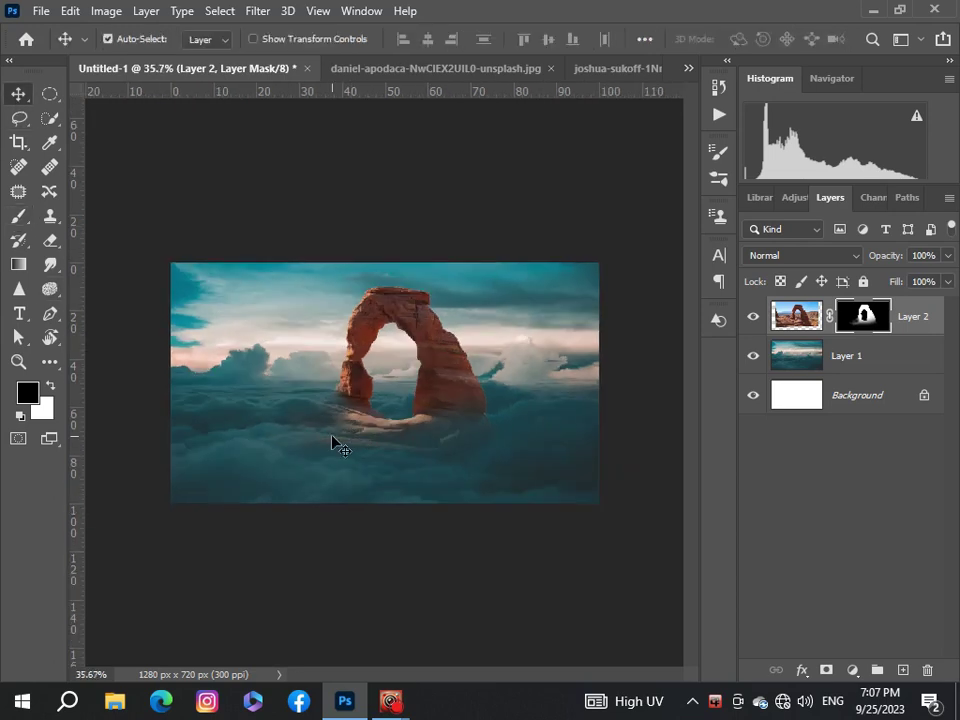
scroll(333, 441, "up", 2)
scroll(333, 441, "down", 1)
left_click(42, 12)
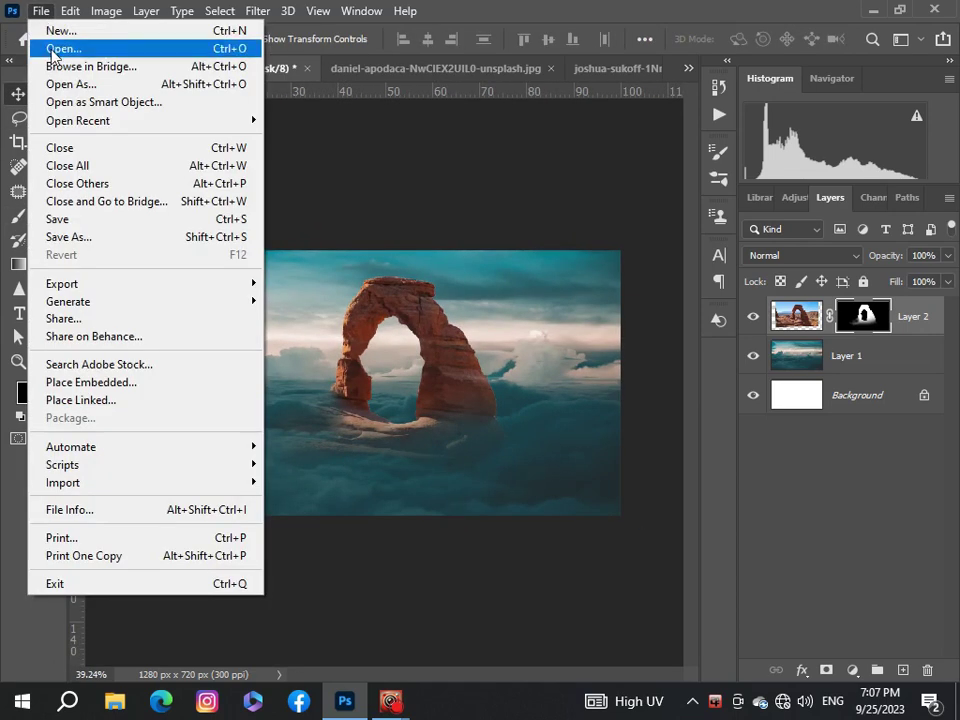
left_click(52, 48)
scroll(321, 229, "down", 2)
left_click(243, 175)
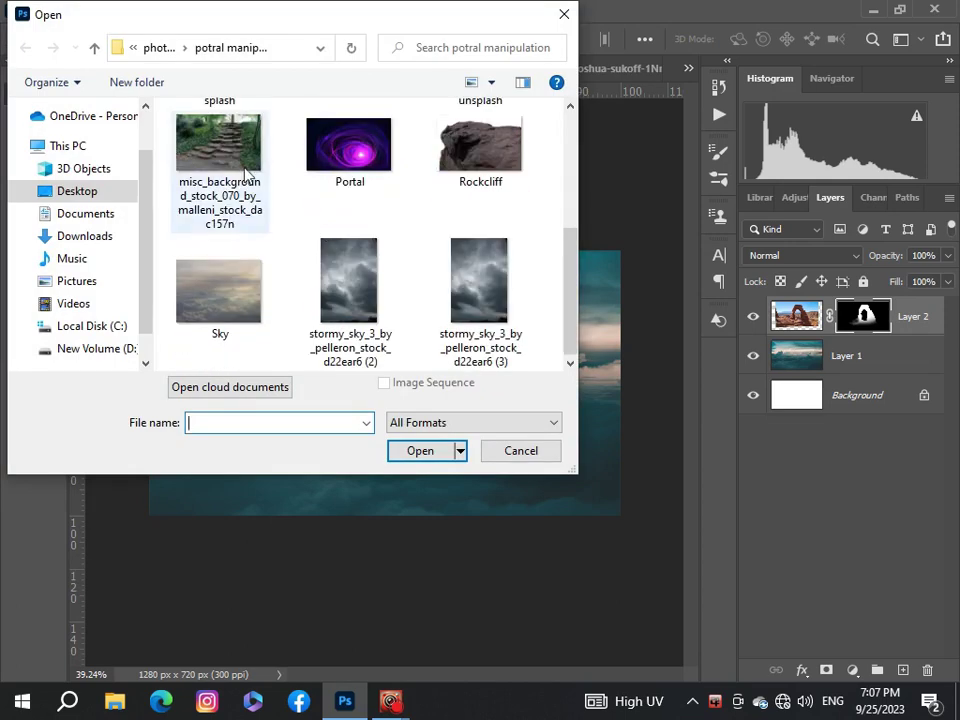
left_click(418, 451)
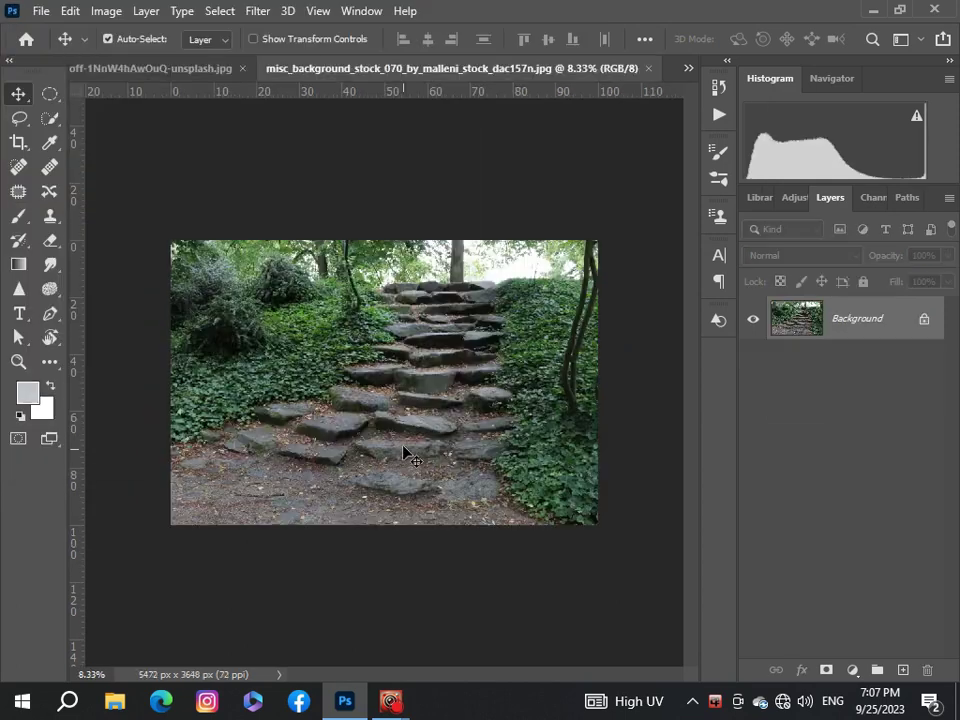
- Quick-select the top, middle and lower stone steps plus the path at their foot
left_click(49, 118)
scroll(410, 322, "up", 3)
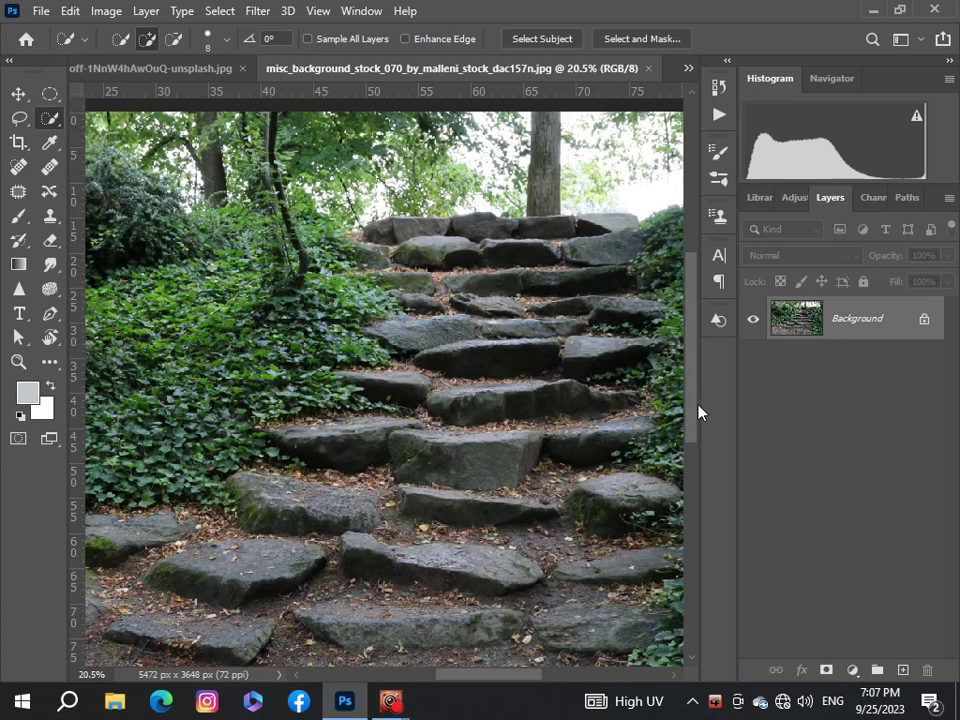
scroll(686, 377, "up", 2)
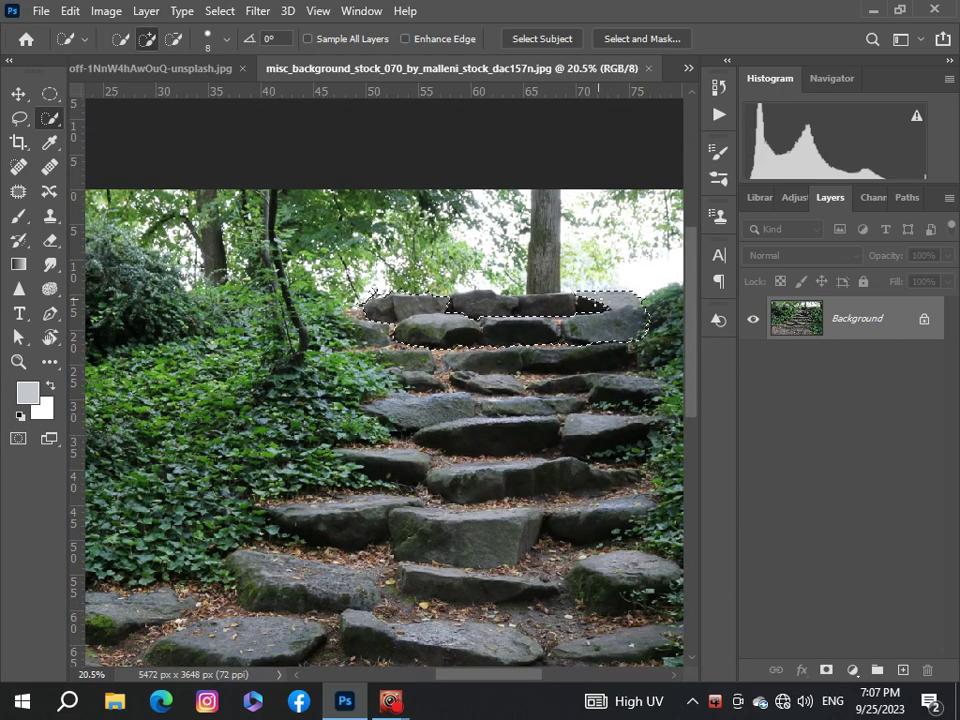
left_click_drag(370, 293, 493, 300)
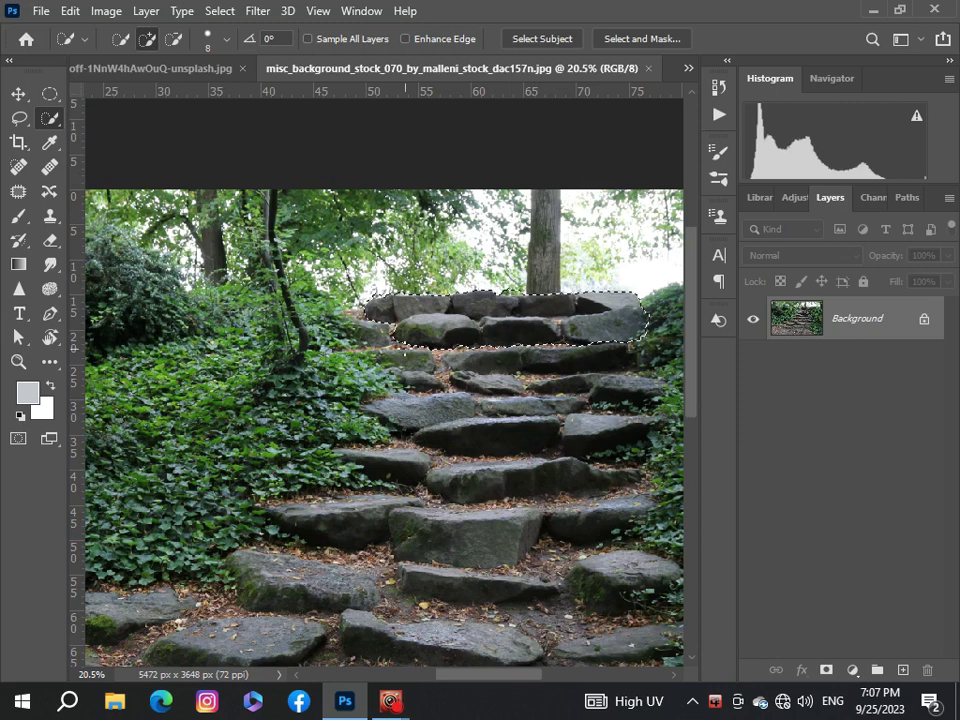
left_click_drag(455, 376, 541, 478)
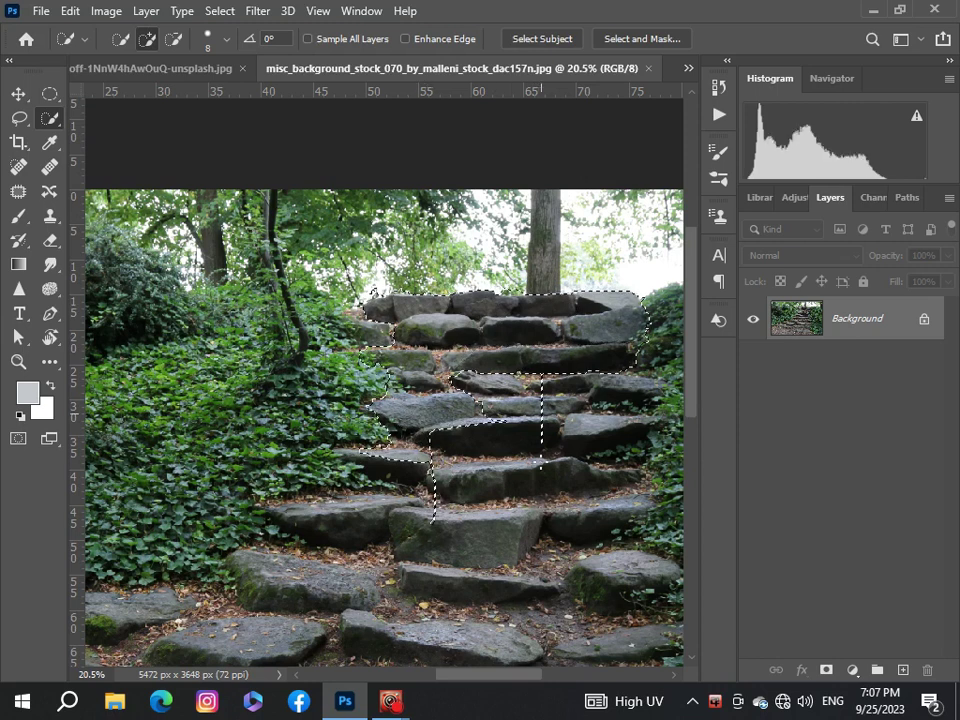
left_click_drag(470, 388, 500, 405)
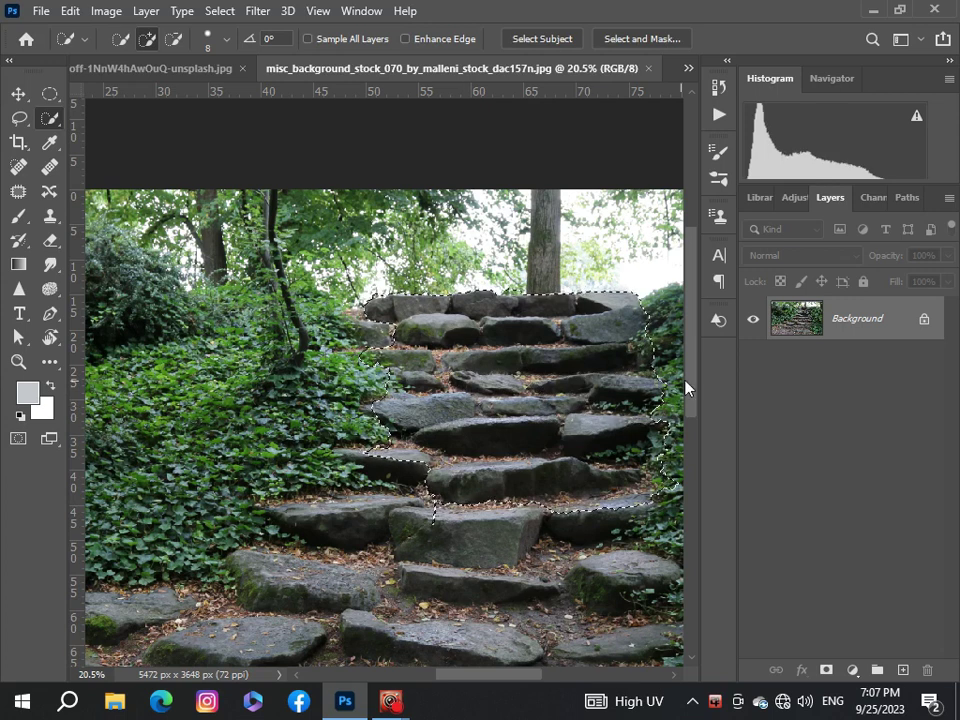
scroll(692, 399, "down", 2)
scroll(493, 410, "down", 3)
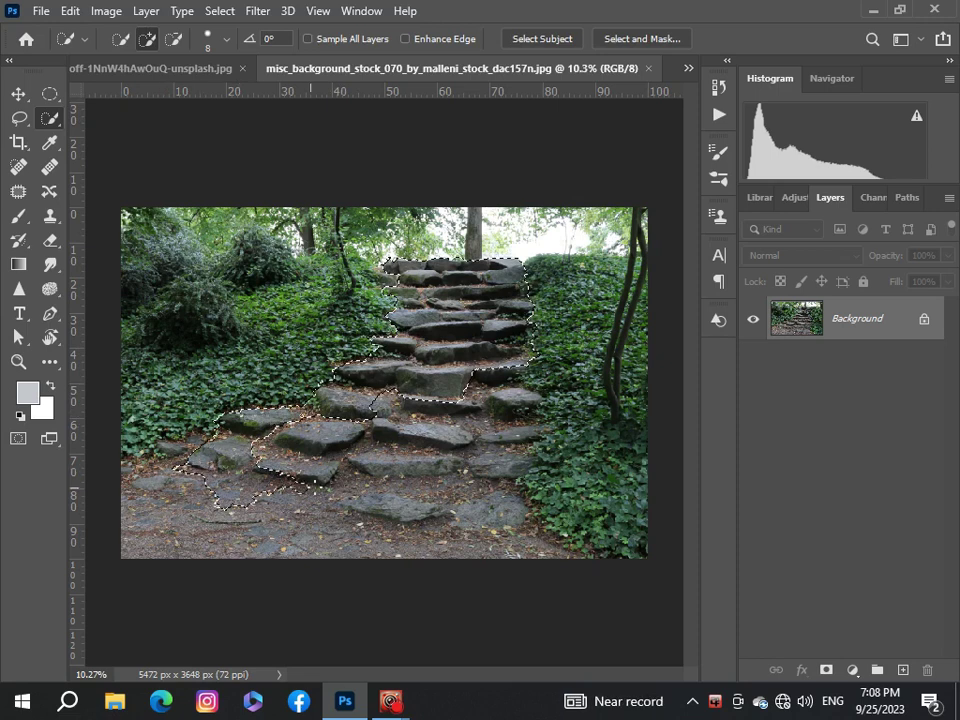
left_click(495, 505)
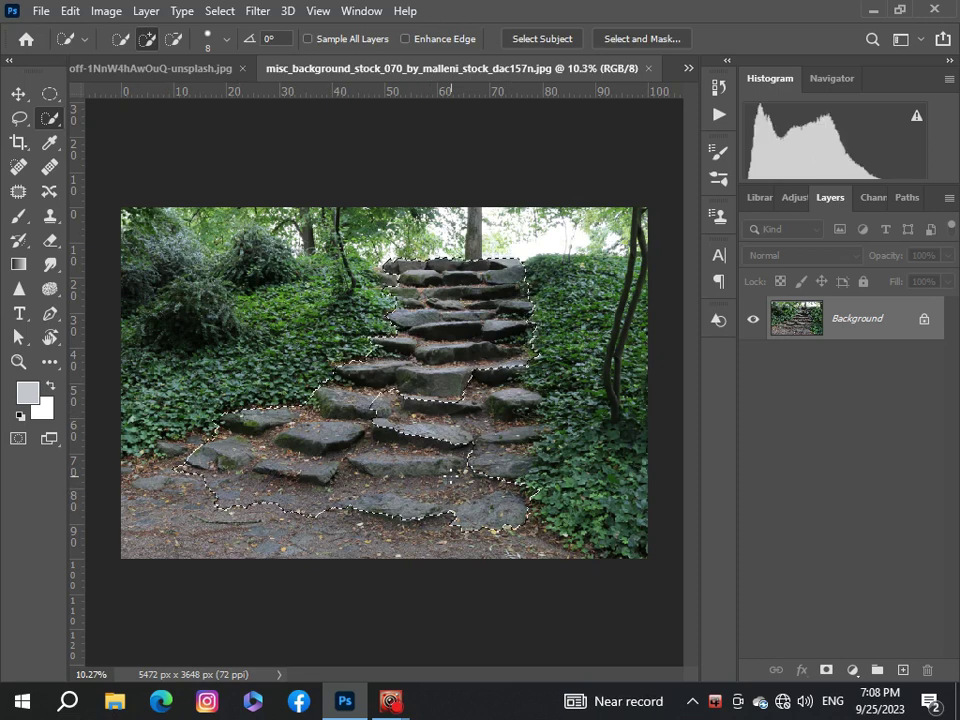
left_click_drag(472, 411, 510, 407)
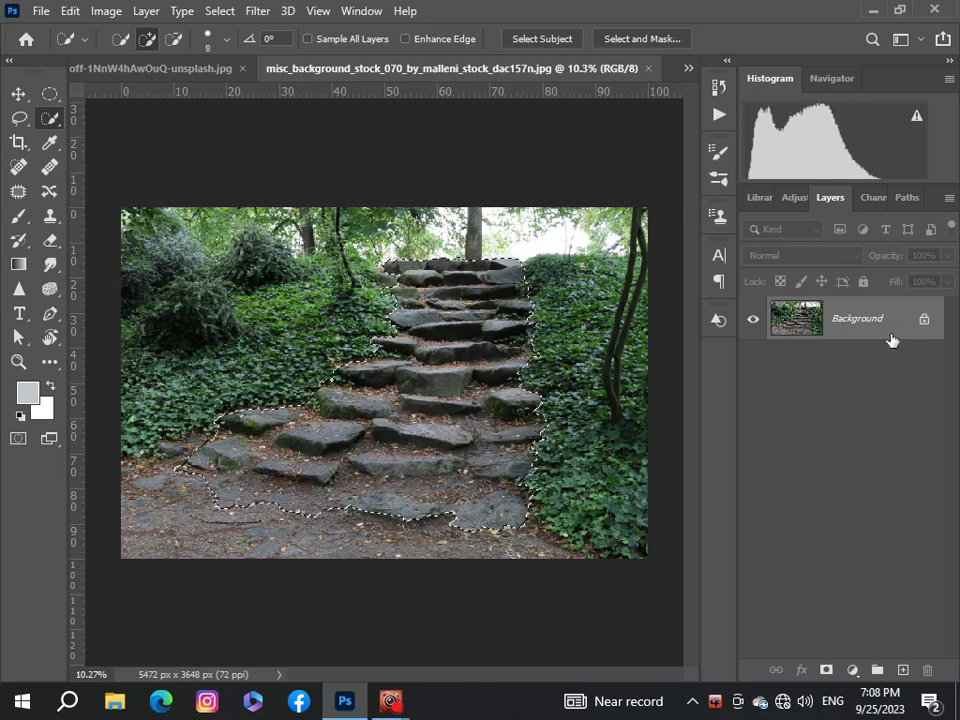
- Unlock the stairs photo, mask it to the stair selection, and paint out the top-step plant
left_click(924, 318)
left_click(825, 670)
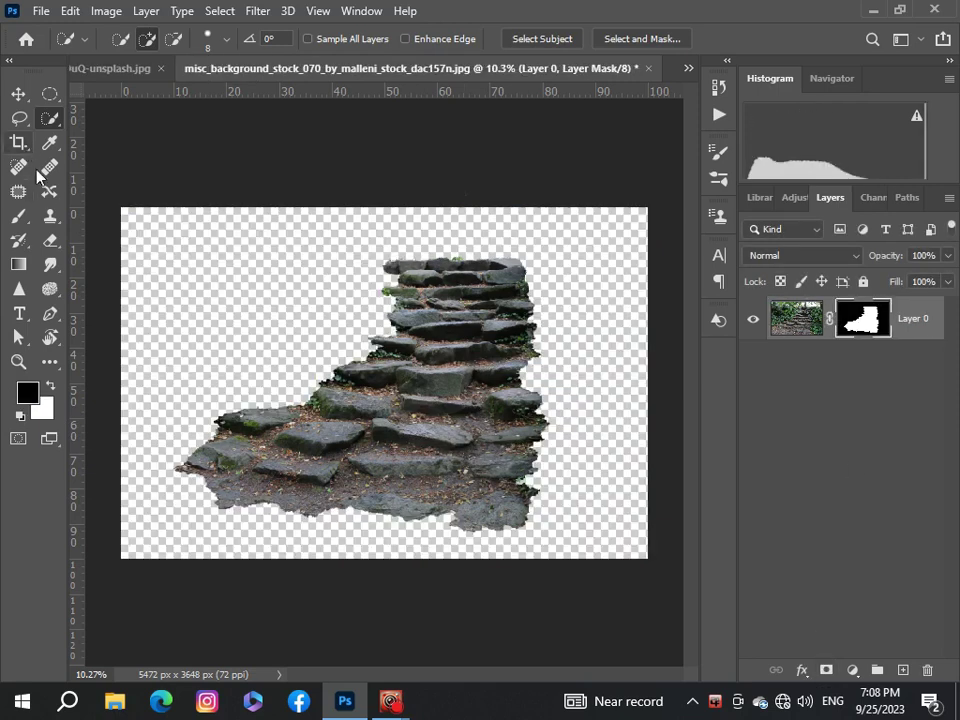
left_click(22, 217)
scroll(480, 230, "up", 3)
scroll(400, 258, "up", 4)
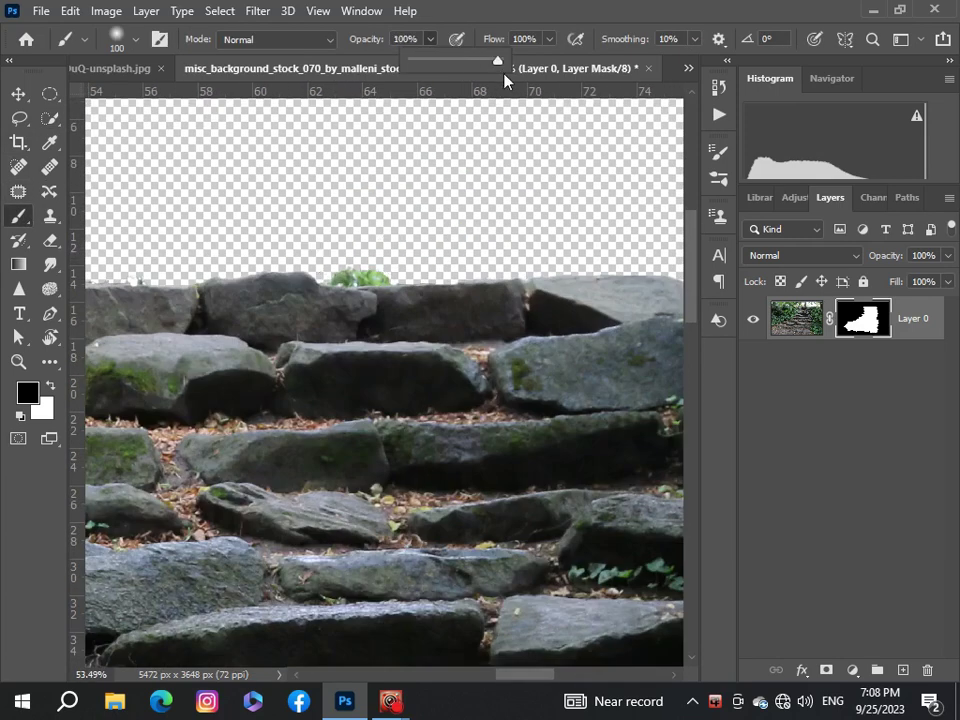
left_click_drag(336, 263, 387, 259)
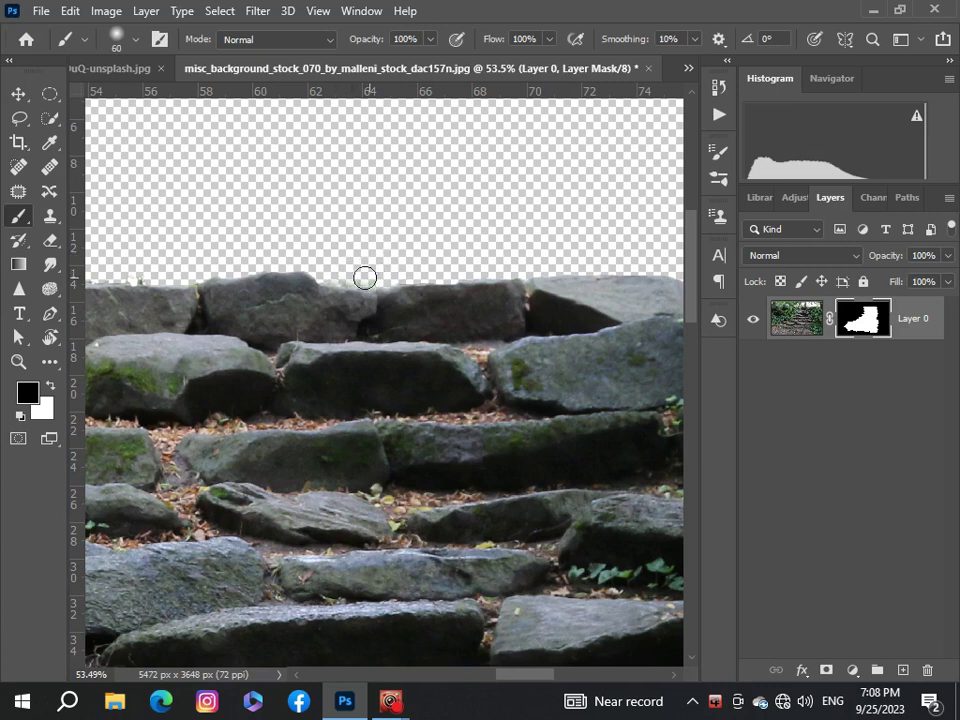
- Reposition the masked stairs cut-out layer and bring up the list of open documents
scroll(324, 272, "down", 5)
scroll(201, 257, "up", 2)
scroll(199, 257, "down", 4)
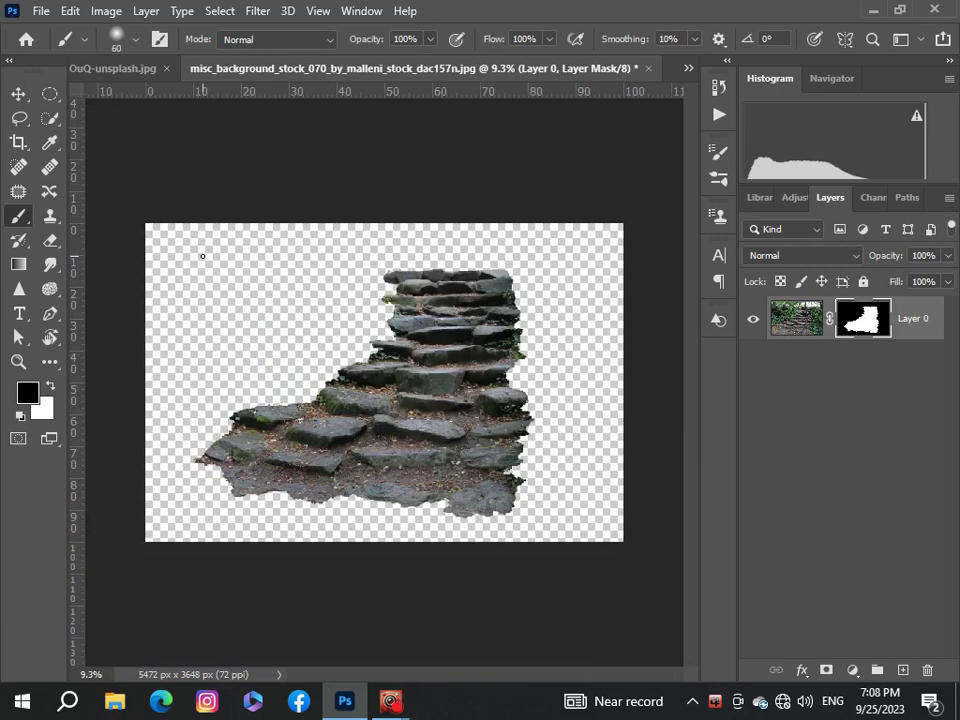
scroll(202, 256, "down", 1)
left_click(18, 94)
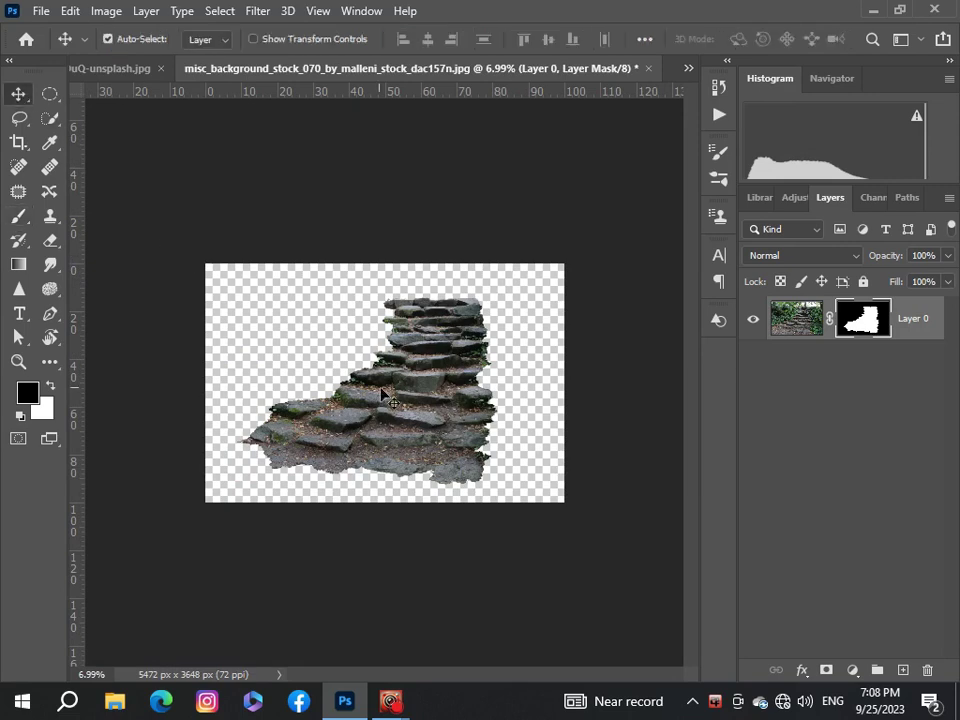
left_click_drag(381, 392, 393, 395)
left_click(688, 68)
- Paste the masked stairs into the Untitled-1 composite and shrink them to about a quarter size
left_click(636, 77)
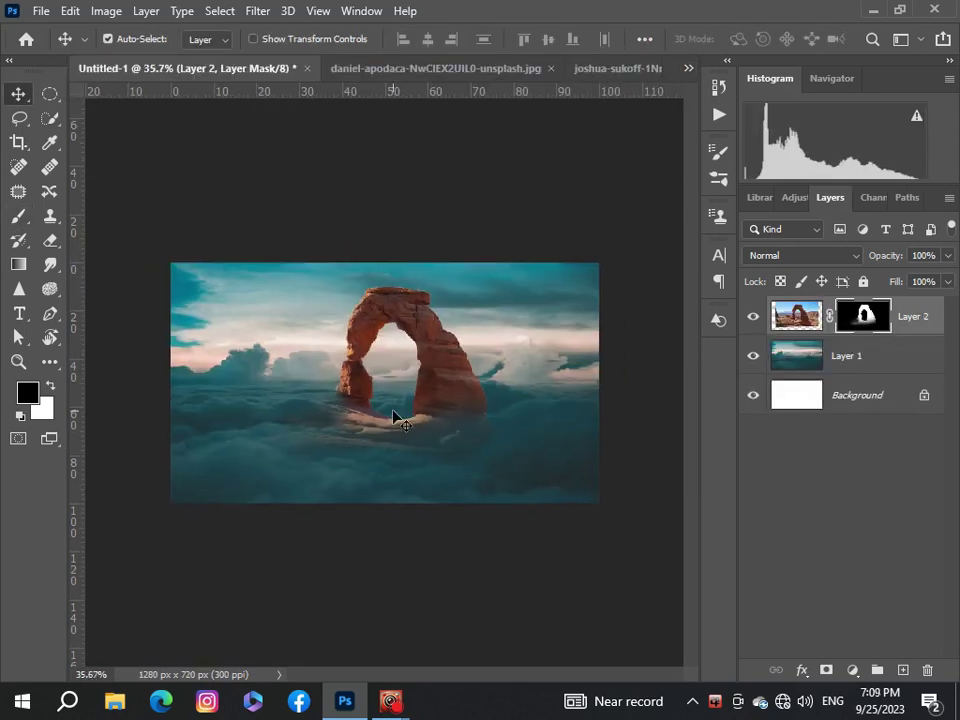
key("ctrl+v")
key("ctrl+t")
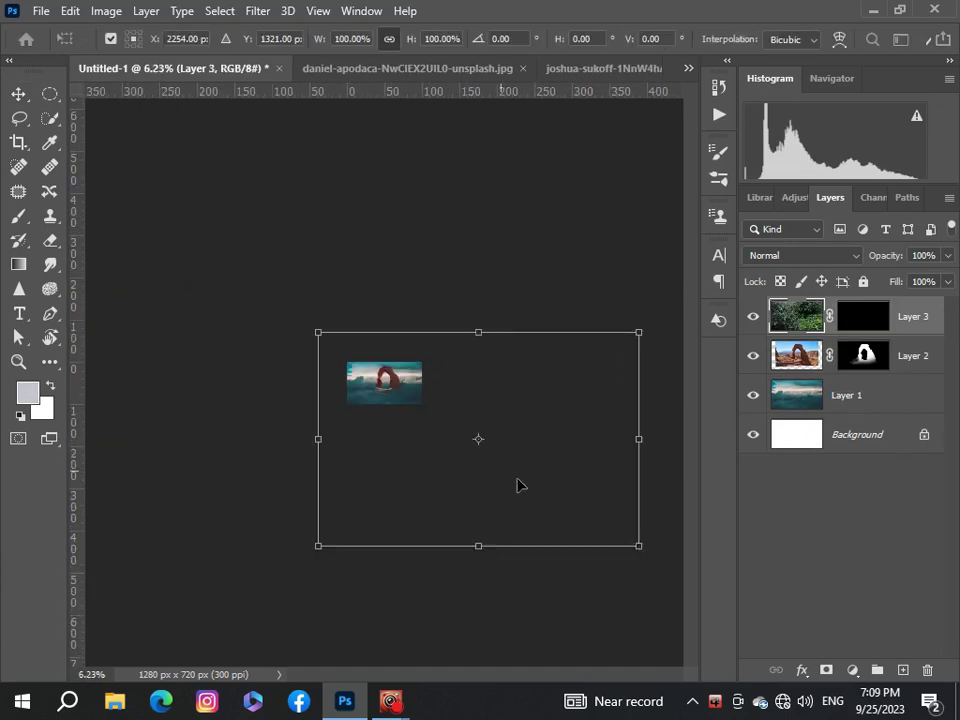
mouse_move(639, 545)
left_mouse_down()
mouse_move(418, 396)
mouse_move(362, 600)
left_mouse_up()
scroll(420, 400, "up", 3)
scroll(400, 400, "up", 3)
- Scale the stairs further, tilt them about 6° and settle them just below the arch
left_click_drag(289, 244, 167, 439)
mouse_move(300, 520)
left_mouse_down()
mouse_move(370, 455)
mouse_move(378, 483)
left_mouse_up()
scroll(370, 455, "up", 5)
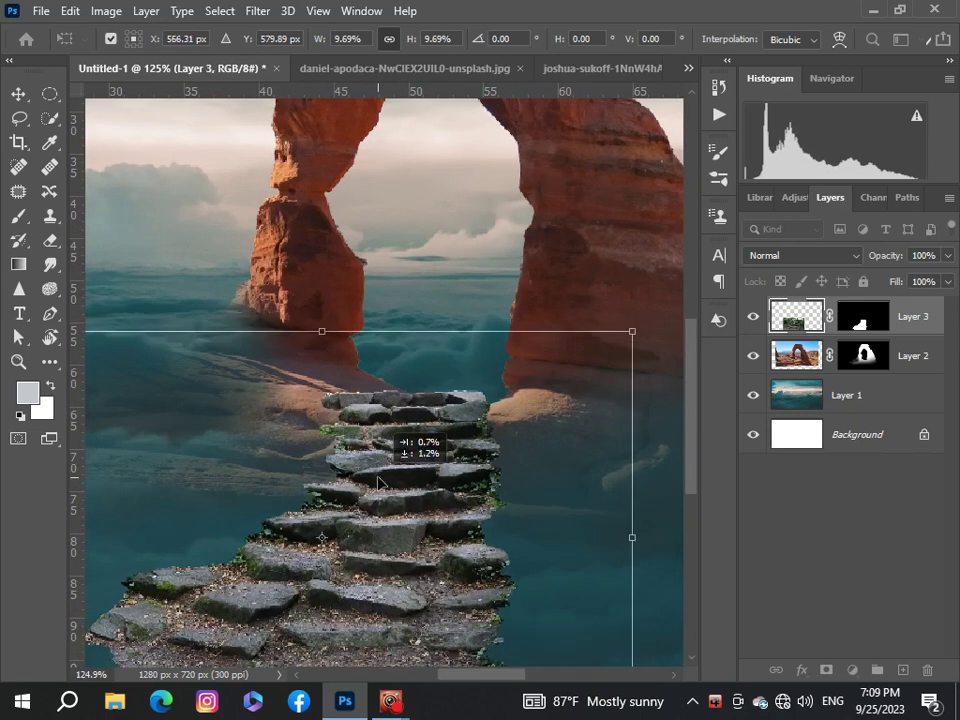
scroll(378, 483, "down", 5)
left_click_drag(466, 562, 454, 570)
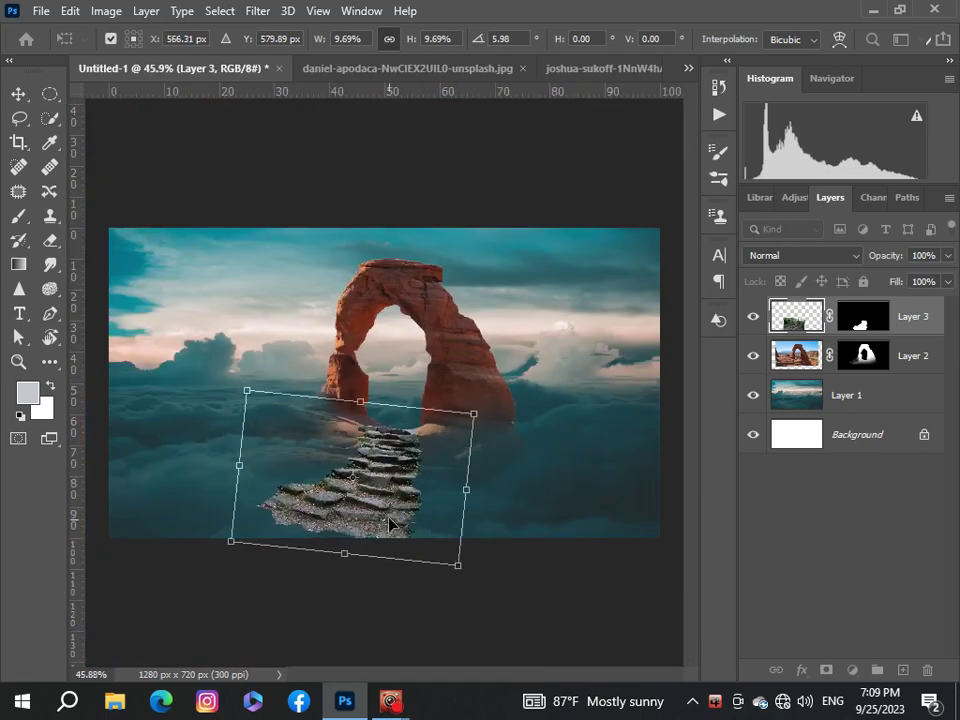
scroll(390, 522, "up", 4)
left_click_drag(373, 502, 371, 494)
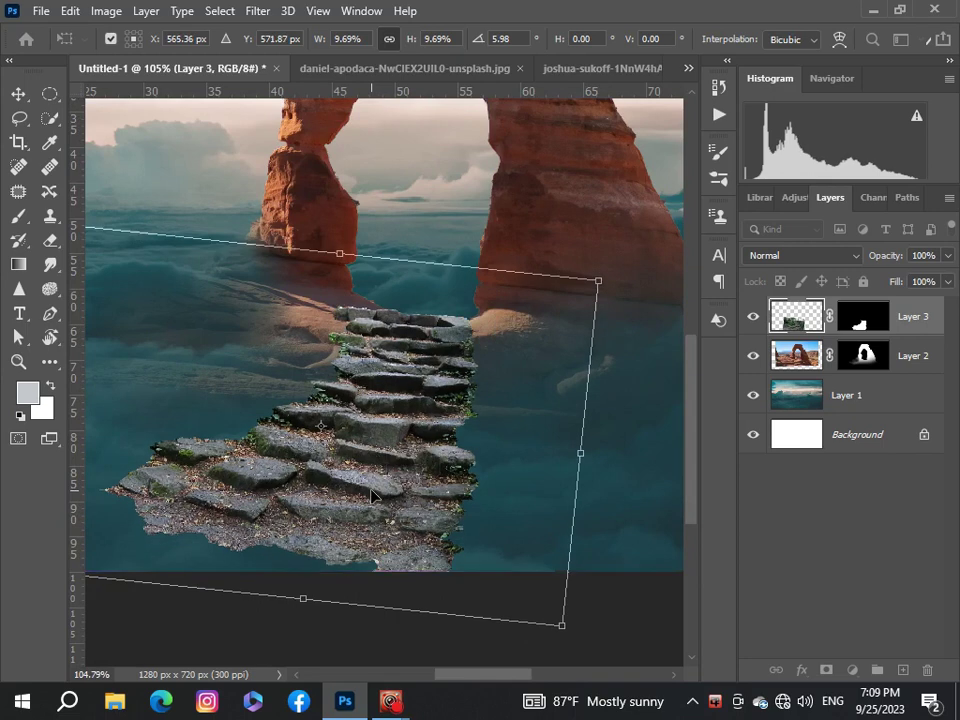
scroll(371, 494, "down", 3)
scroll(371, 494, "down", 2)
key("Return")
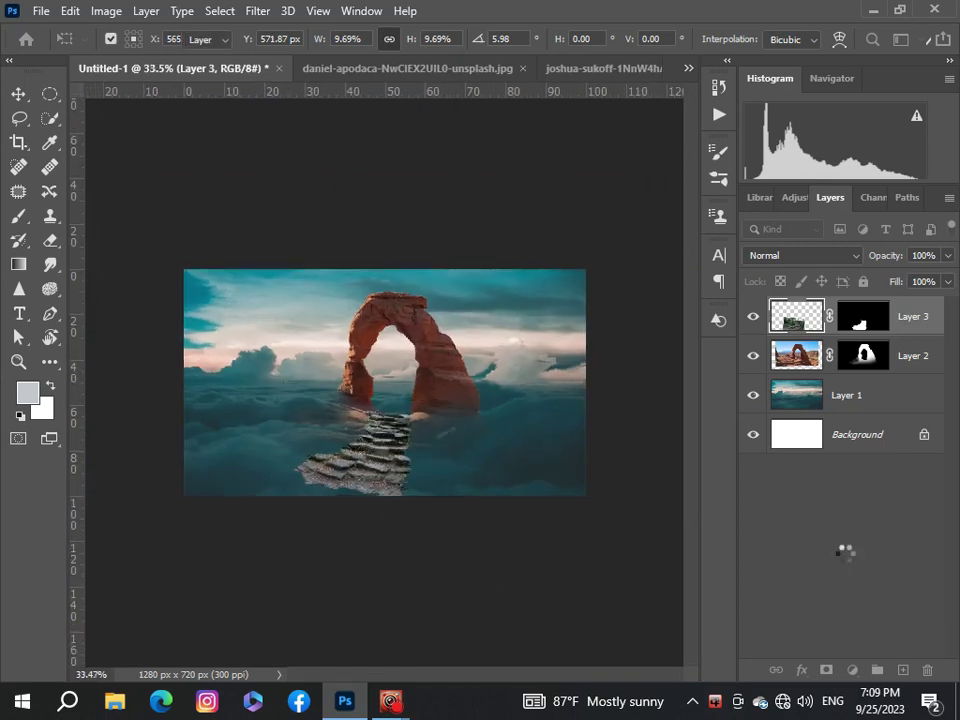
- On Layer 3's mask, fade the bottom of the stairs into the clouds with a large black brush
scroll(424, 484, "up", 1)
left_click(866, 318)
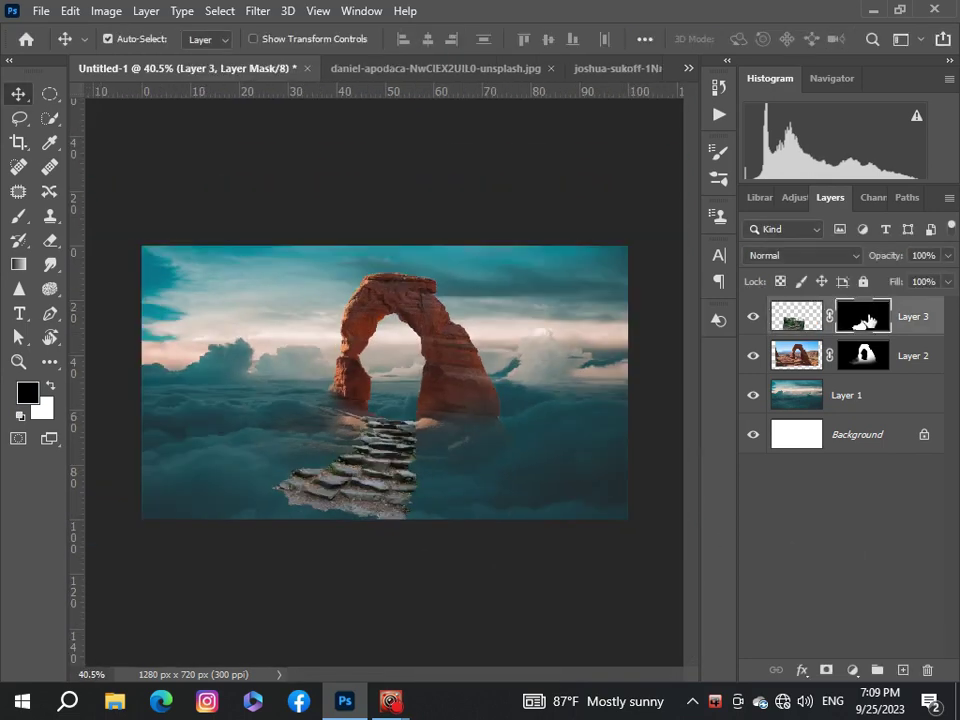
left_click(22, 217)
key("bracketright")
key("bracketright")
key("bracketright")
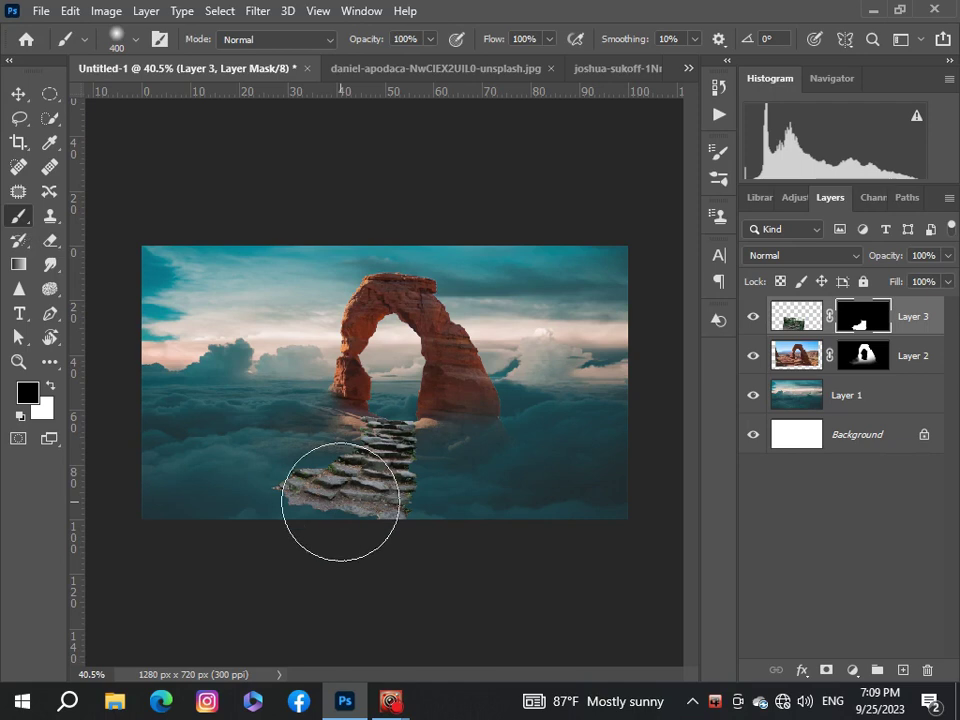
mouse_move(291, 561)
left_mouse_down()
mouse_move(371, 557)
mouse_move(300, 519)
left_mouse_up()
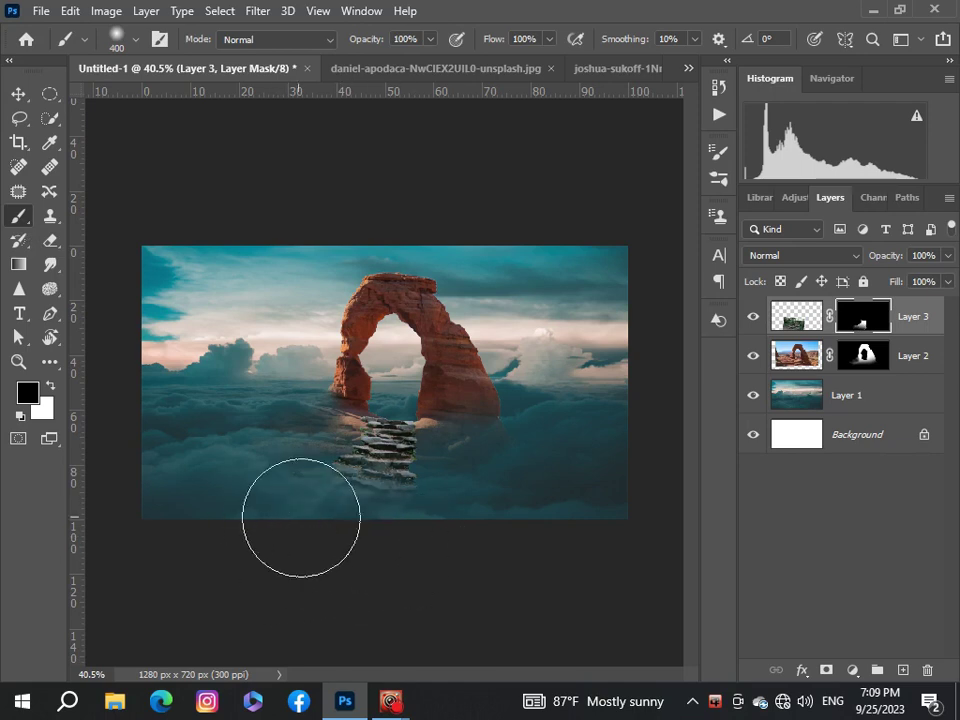
- With a smaller black brush, hide the right edge of the stairs
scroll(262, 551, "up", 2)
scroll(262, 551, "up", 1)
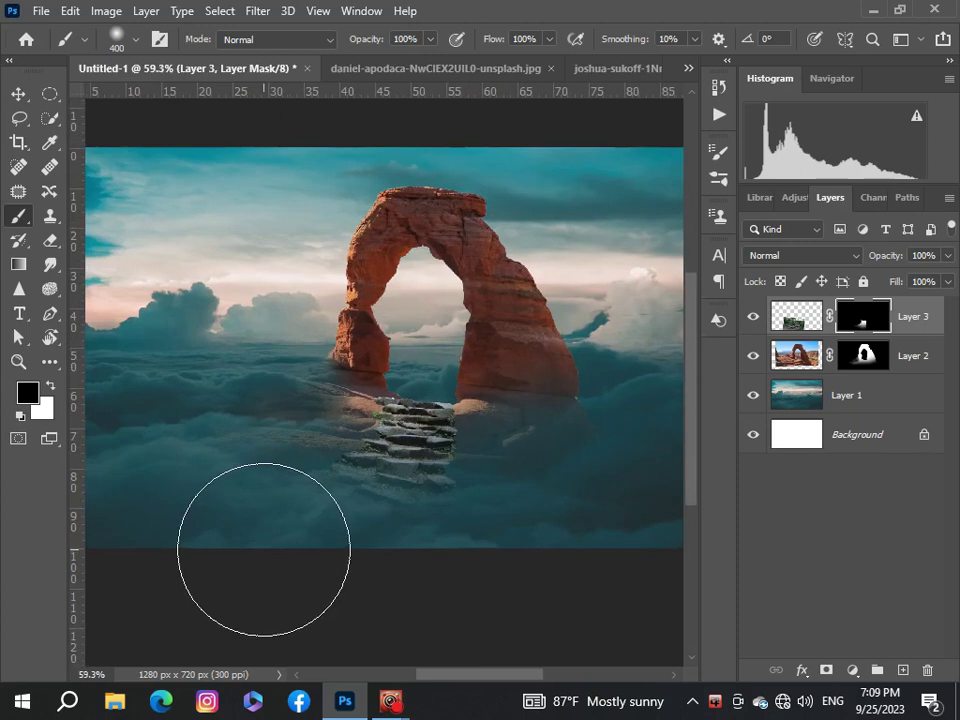
scroll(478, 484, "up", 3)
scroll(480, 493, "up", 2)
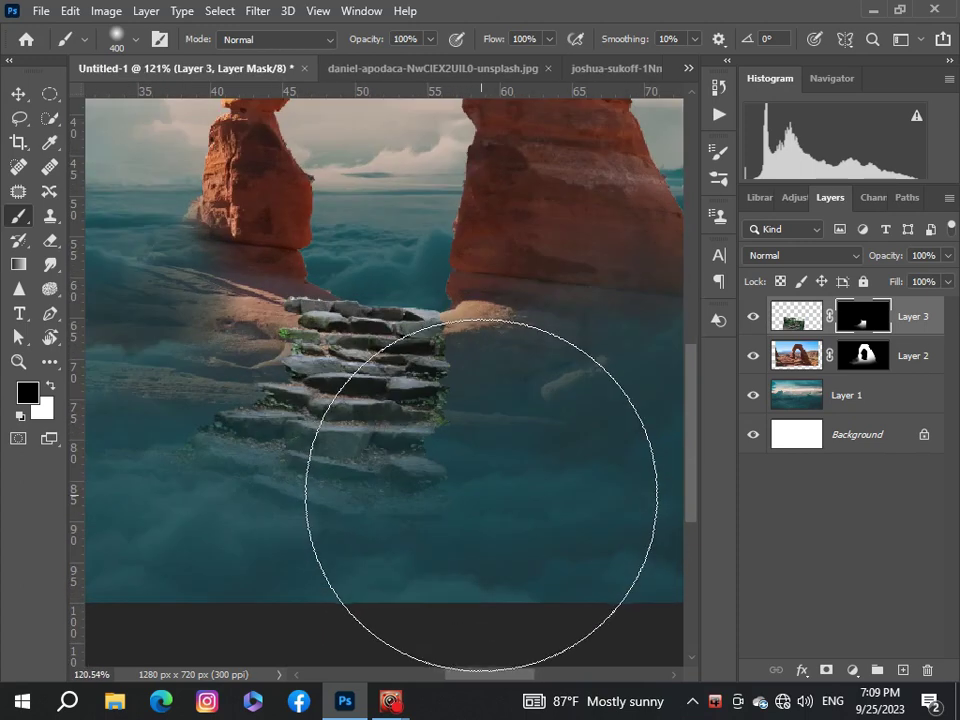
key("bracketleft")
key("bracketleft")
key("bracketleft")
key("bracketleft")
key("bracketleft")
mouse_move(465, 455)
left_mouse_down()
mouse_move(469, 471)
mouse_move(446, 399)
mouse_move(474, 375)
left_mouse_up()
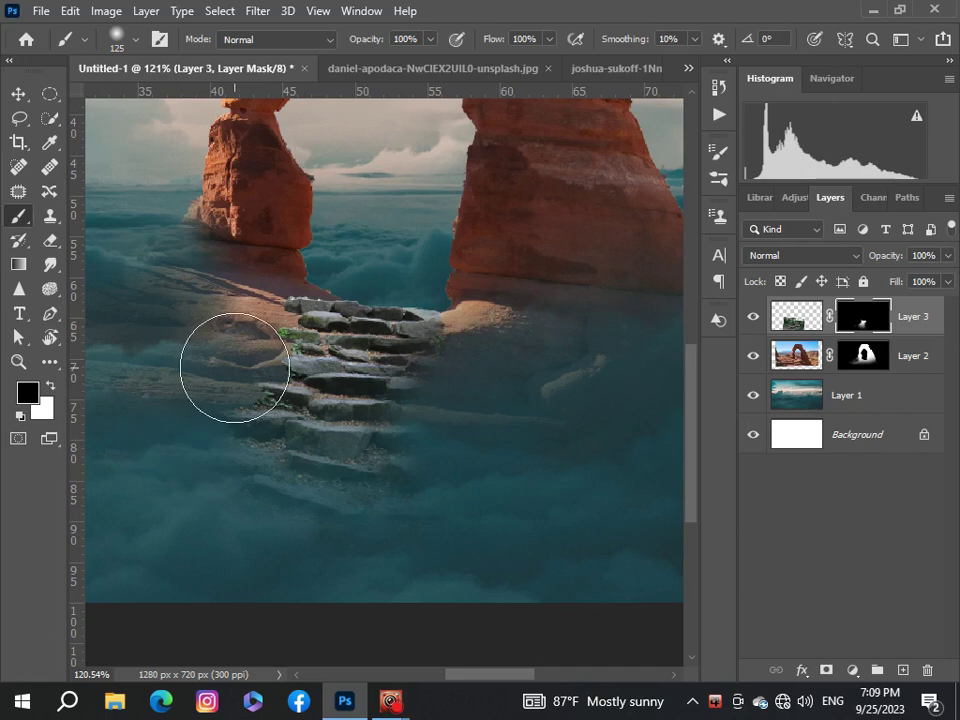
- With a fine brush, paint away the stray light specks along the rock edge
scroll(227, 407, "down", 4)
scroll(227, 410, "down", 4)
scroll(227, 410, "down", 1)
scroll(227, 410, "up", 3)
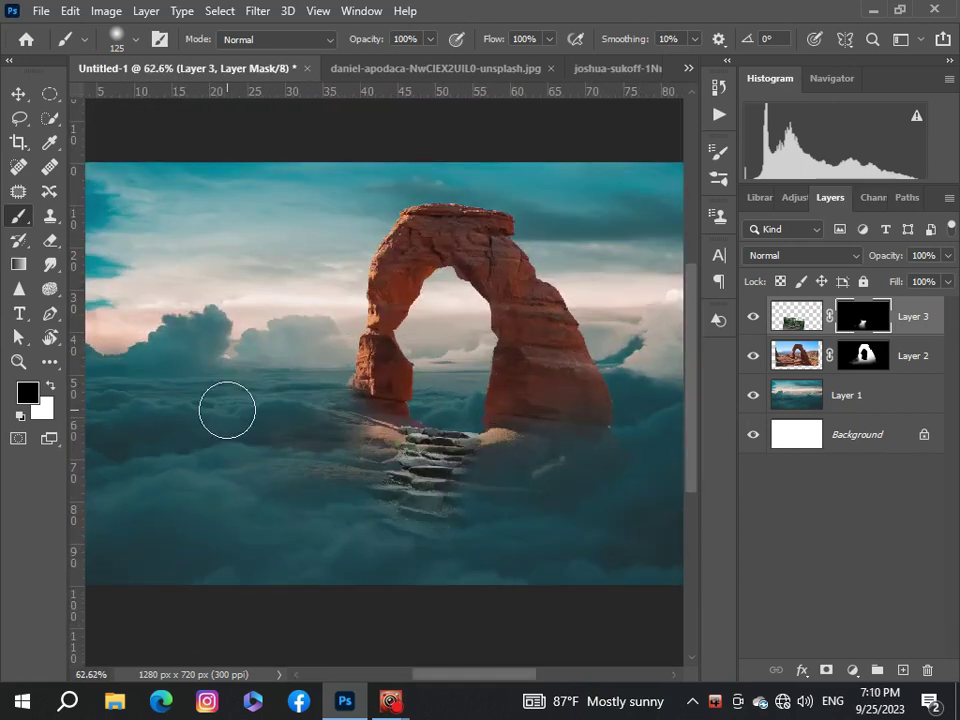
scroll(227, 410, "down", 3)
scroll(227, 410, "down", 1)
scroll(352, 349, "up", 8)
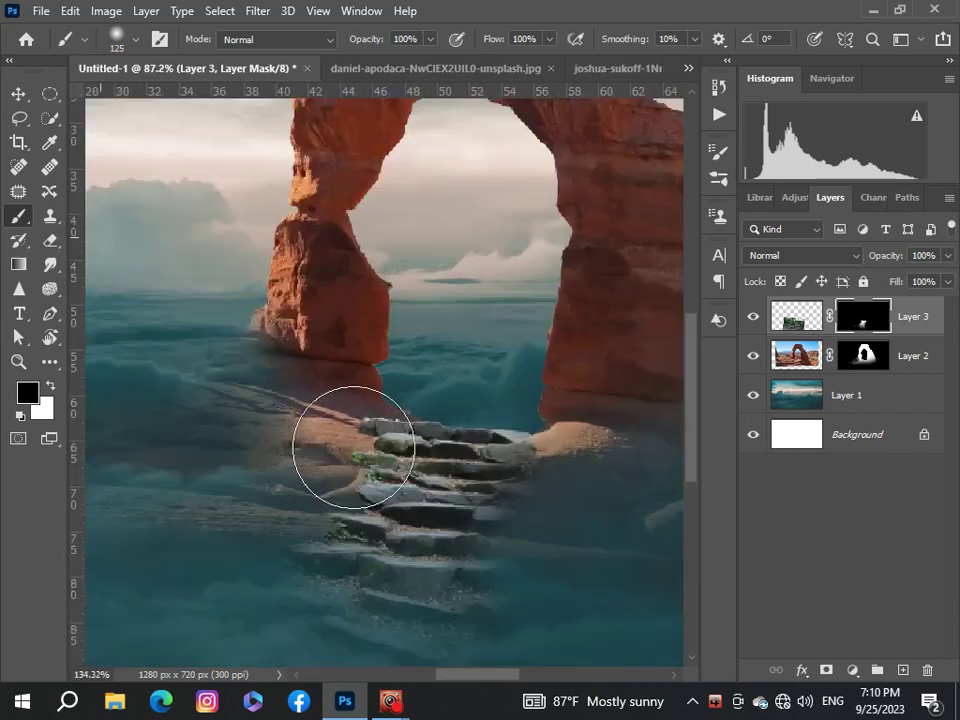
scroll(354, 440, "up", 5)
key("bracketleft")
key("bracketleft")
key("bracketleft")
key("bracketleft")
key("bracketleft")
key("bracketleft")
key("bracketleft")
key("bracketleft")
key("bracketleft")
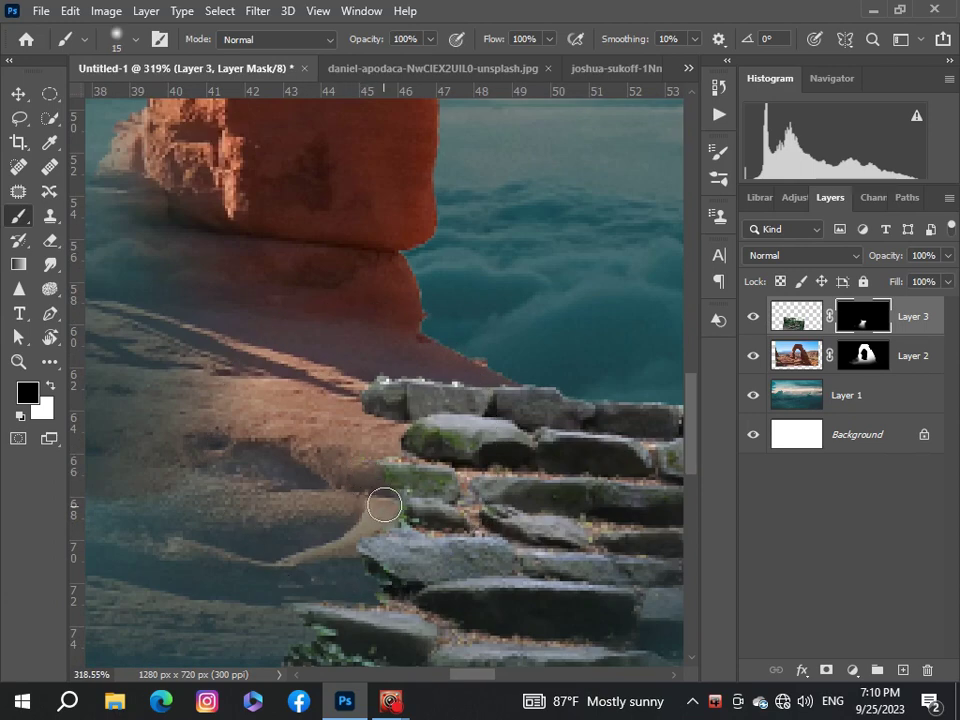
scroll(368, 507, "down", 6)
scroll(433, 617, "up", 3)
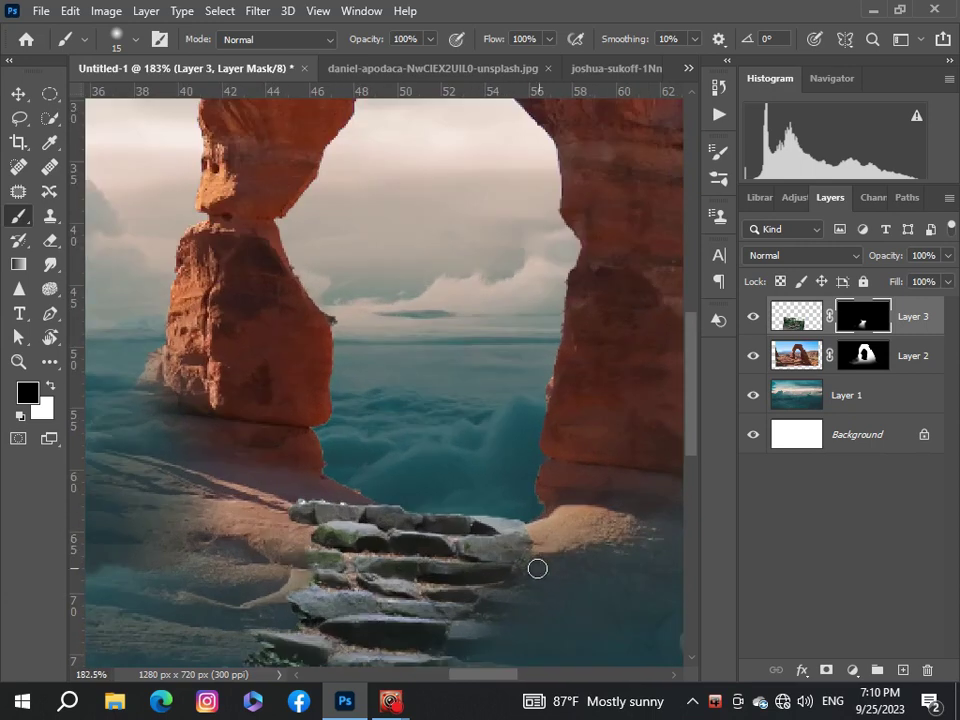
scroll(301, 627, "up", 2)
scroll(669, 431, "down", 3)
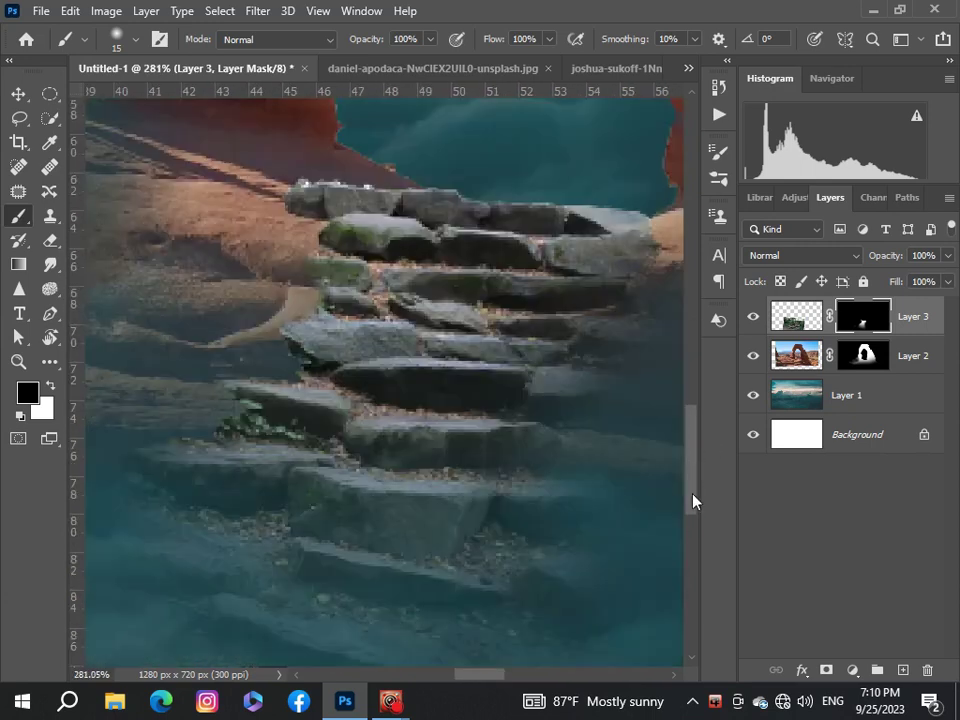
scroll(278, 341, "up", 2)
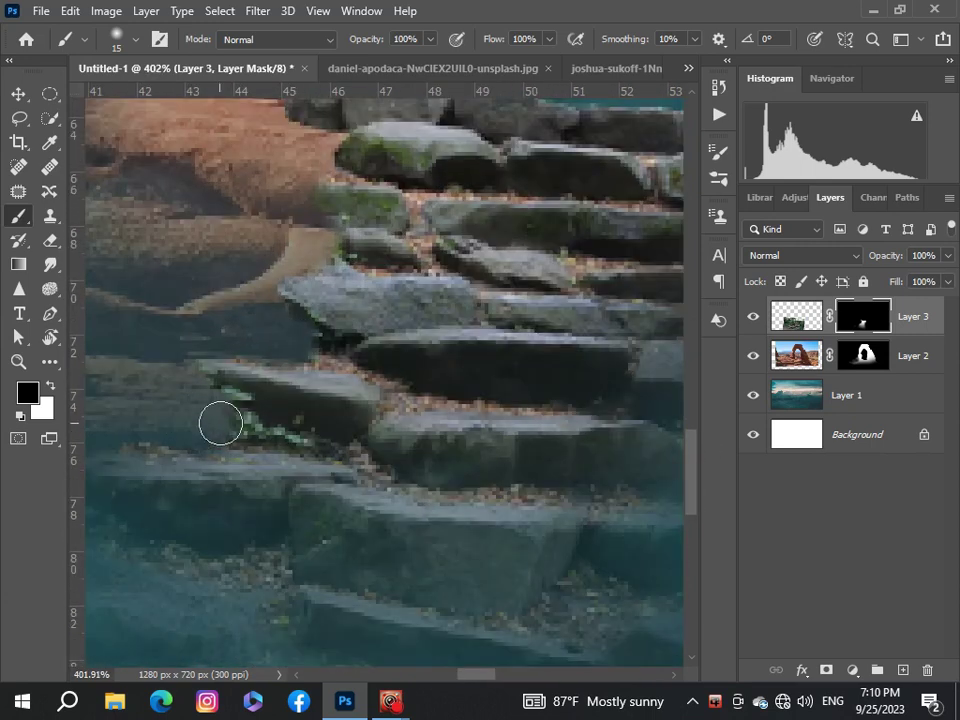
scroll(291, 381, "down", 3)
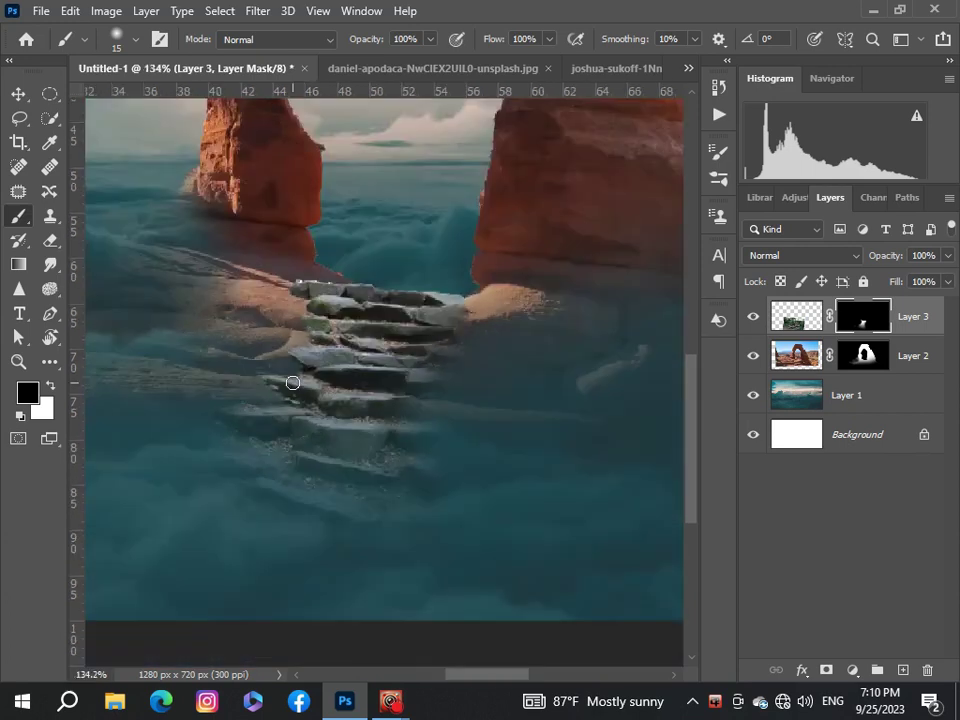
scroll(300, 400, "down", 3)
scroll(310, 422, "down", 1)
scroll(324, 438, "up", 1)
scroll(324, 438, "down", 2)
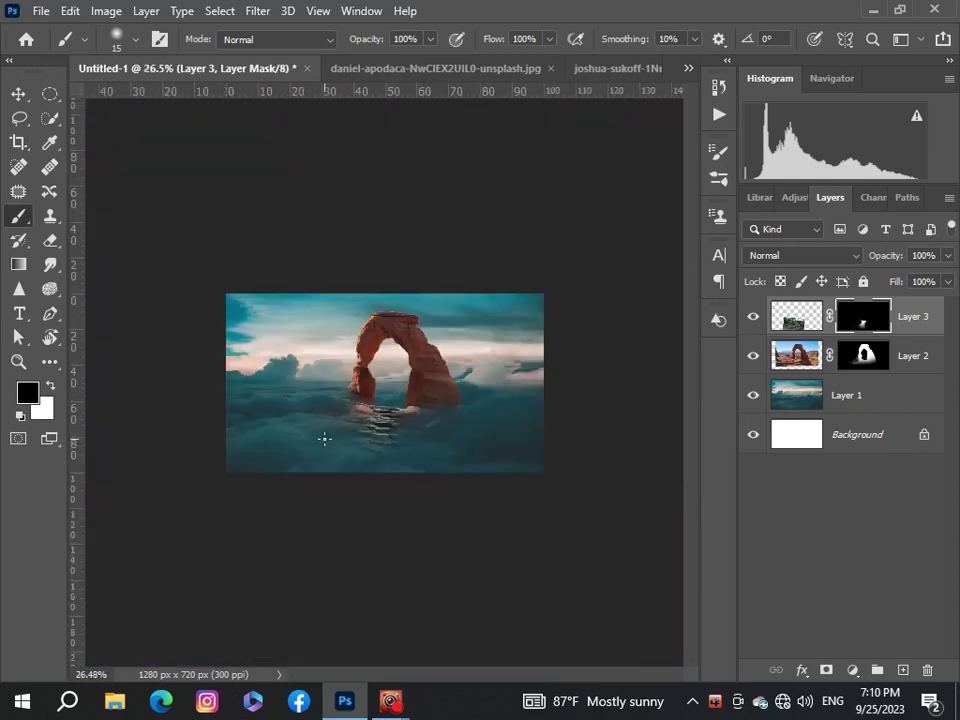
scroll(324, 439, "up", 1)
scroll(345, 420, "up", 3)
scroll(390, 410, "up", 1)
scroll(405, 415, "up", 5)
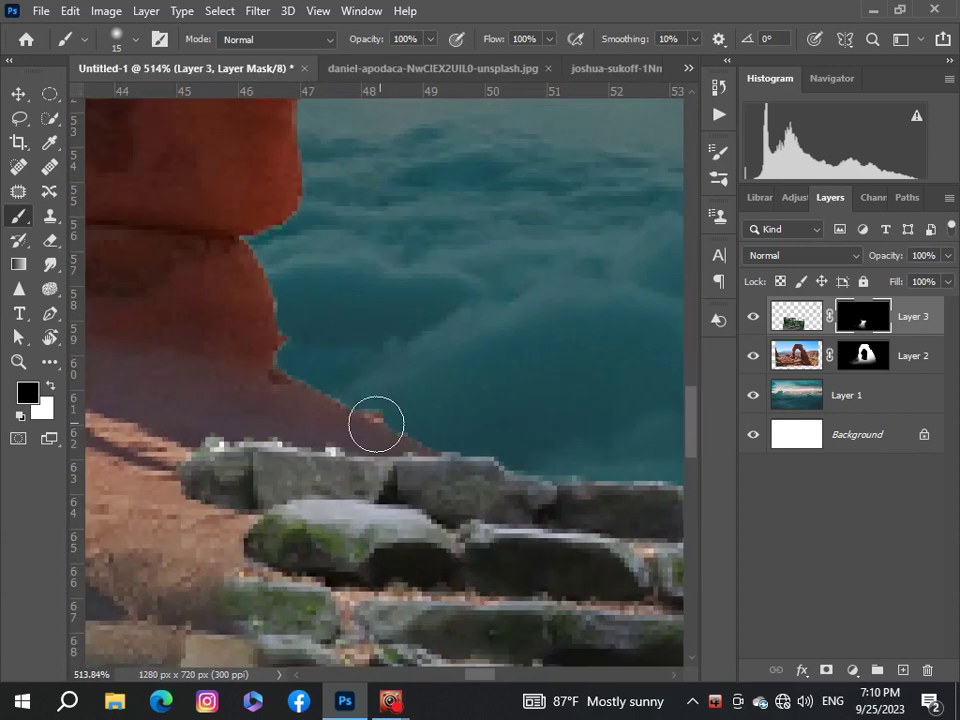
mouse_move(273, 418)
left_mouse_down()
mouse_move(332, 420)
mouse_move(375, 435)
mouse_move(470, 431)
left_mouse_up()
scroll(470, 435, "down", 4)
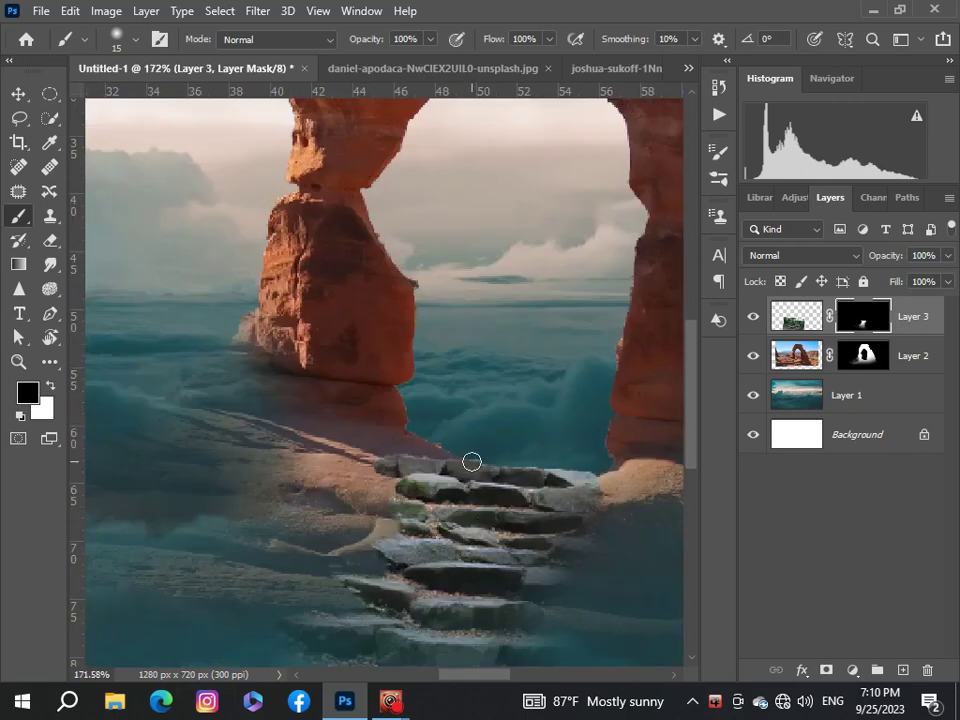
scroll(470, 440, "down", 4)
scroll(470, 440, "down", 1)
- Free-transform Layer 3's pixels to stretch the stone steps to about 101% width
left_click(17, 94)
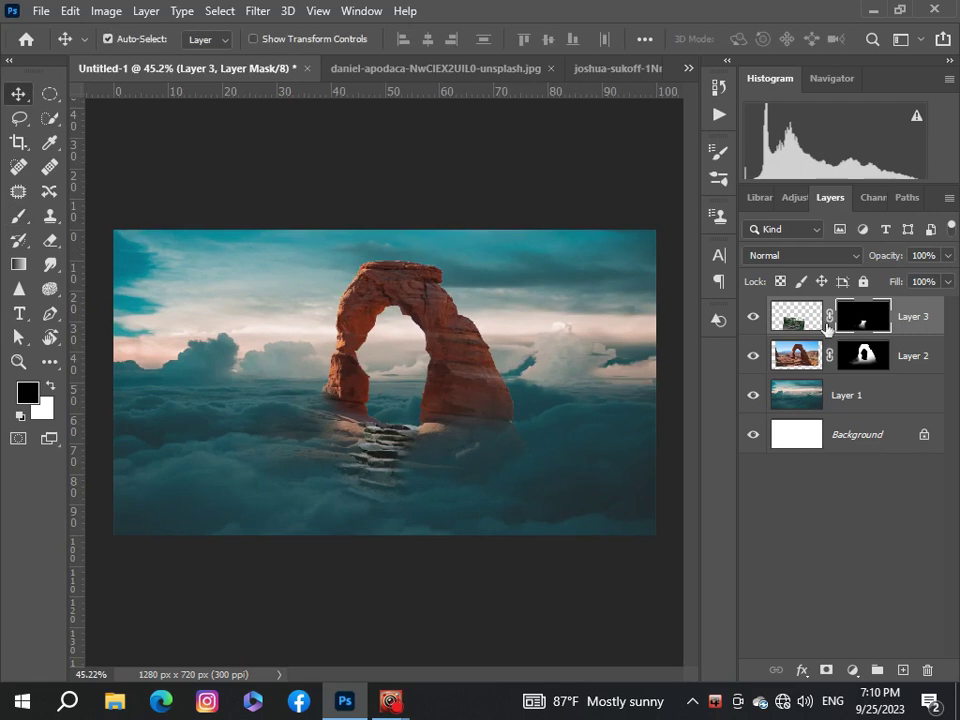
left_click(800, 317)
key("ctrl+t")
scroll(445, 465, "up", 2)
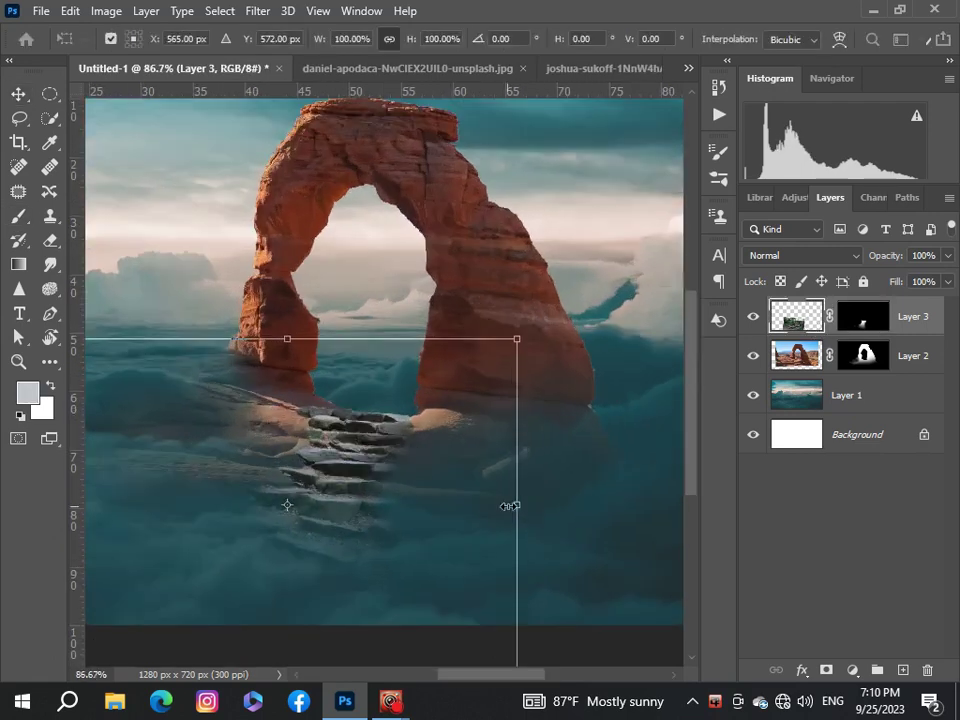
left_click_drag(519, 505, 508, 514)
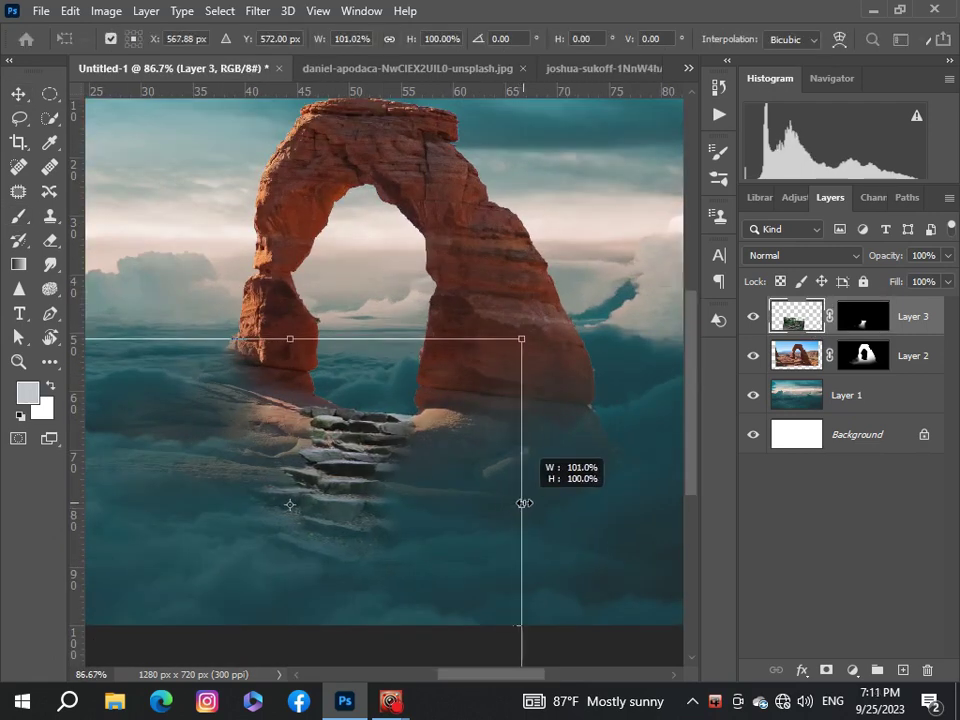
scroll(508, 514, "down", 3)
left_click(20, 93)
scroll(253, 354, "down", 2)
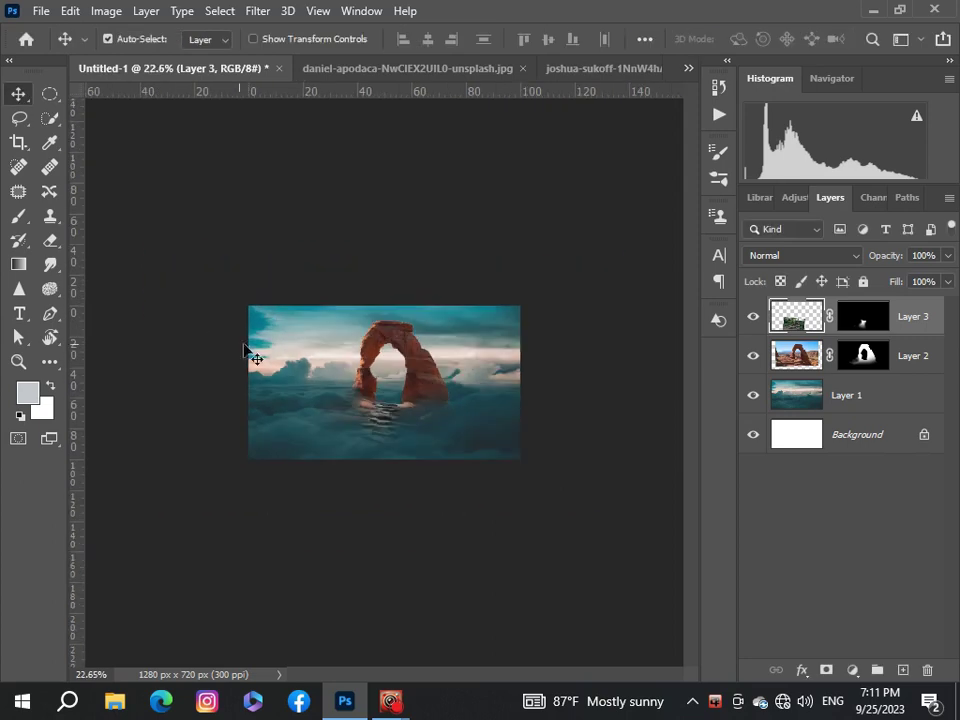
scroll(255, 352, "up", 3)
scroll(262, 350, "down", 1)
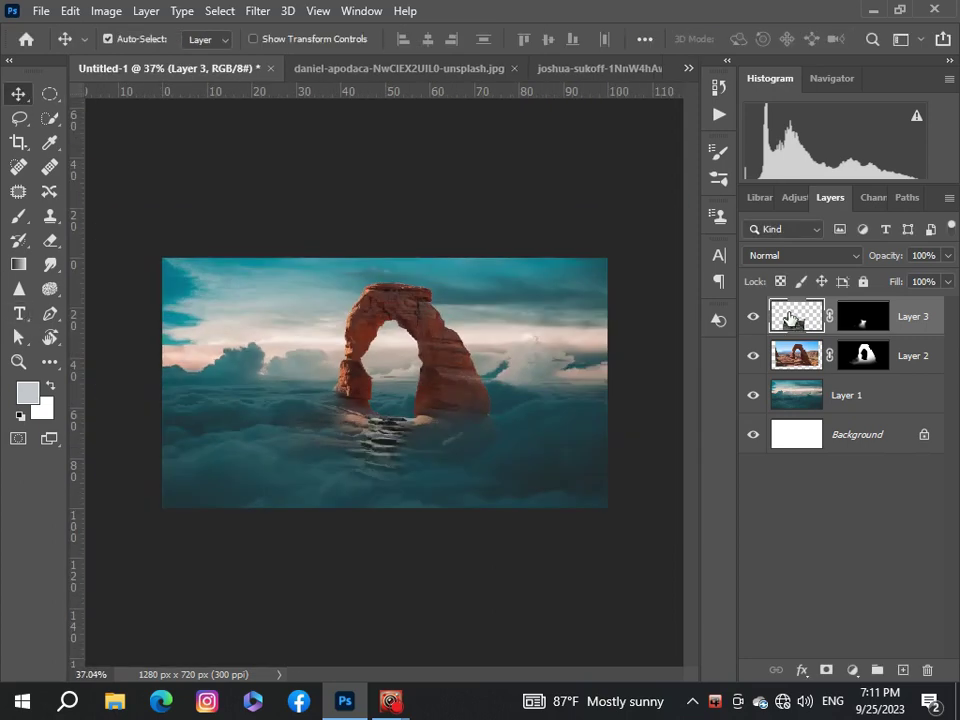
- Add a clipped Levels adjustment to the stairs with black input 20 and output white 235
left_click(853, 671)
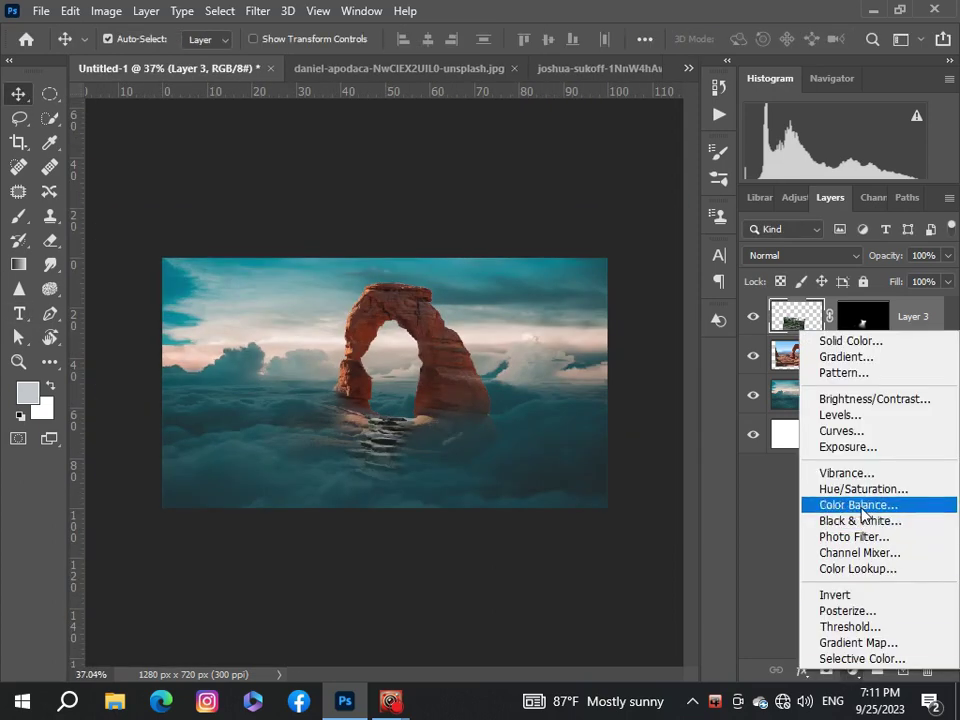
left_click(858, 415)
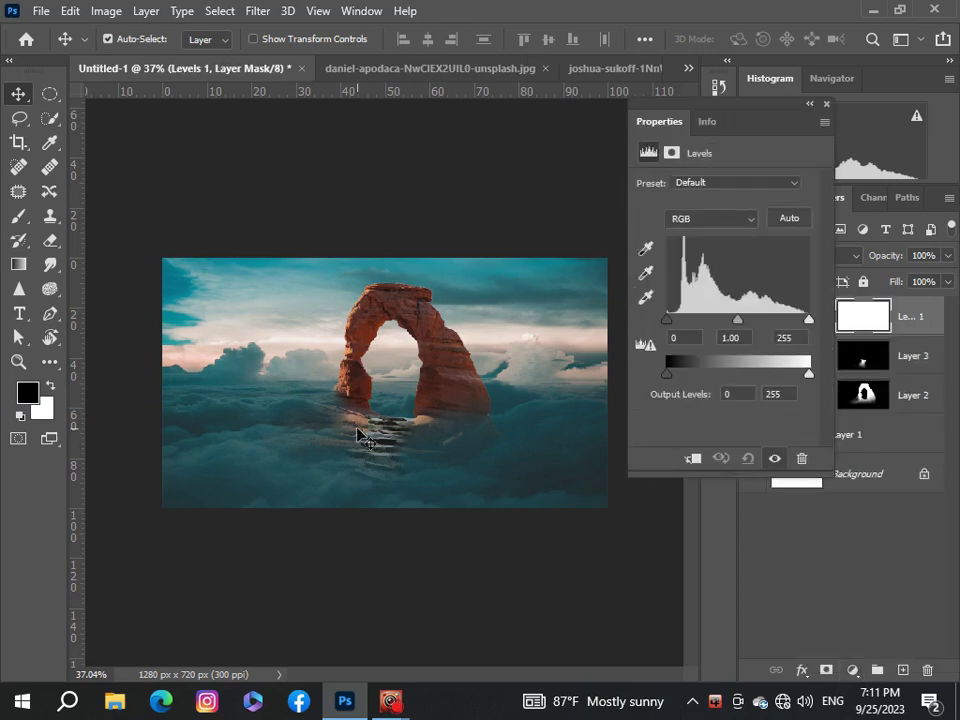
scroll(362, 434, "up", 2)
scroll(364, 435, "down", 1)
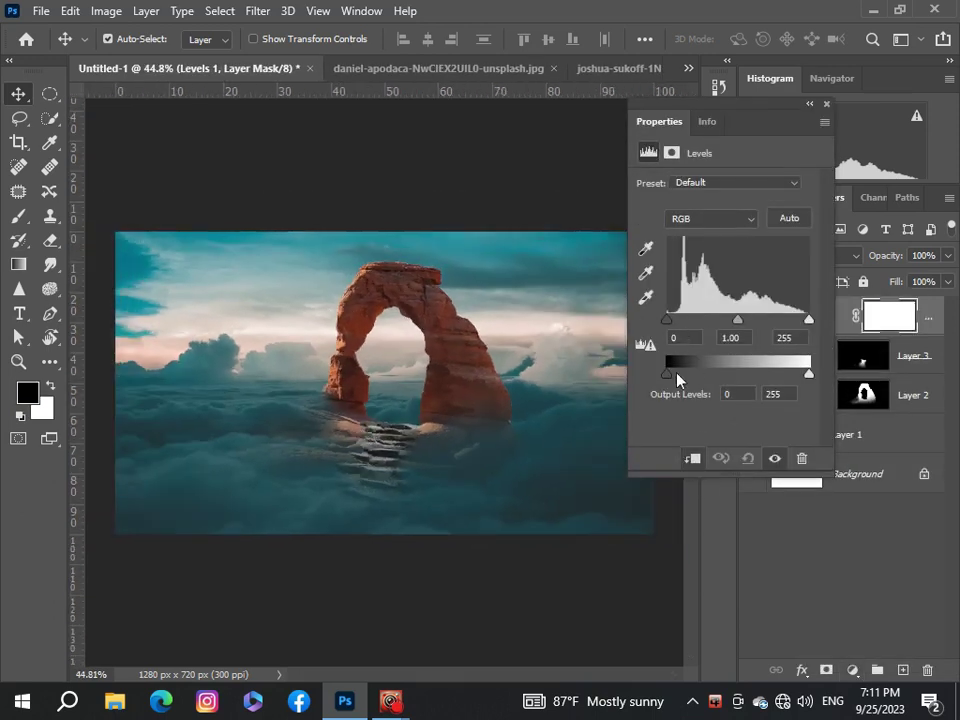
left_click_drag(672, 325, 679, 325)
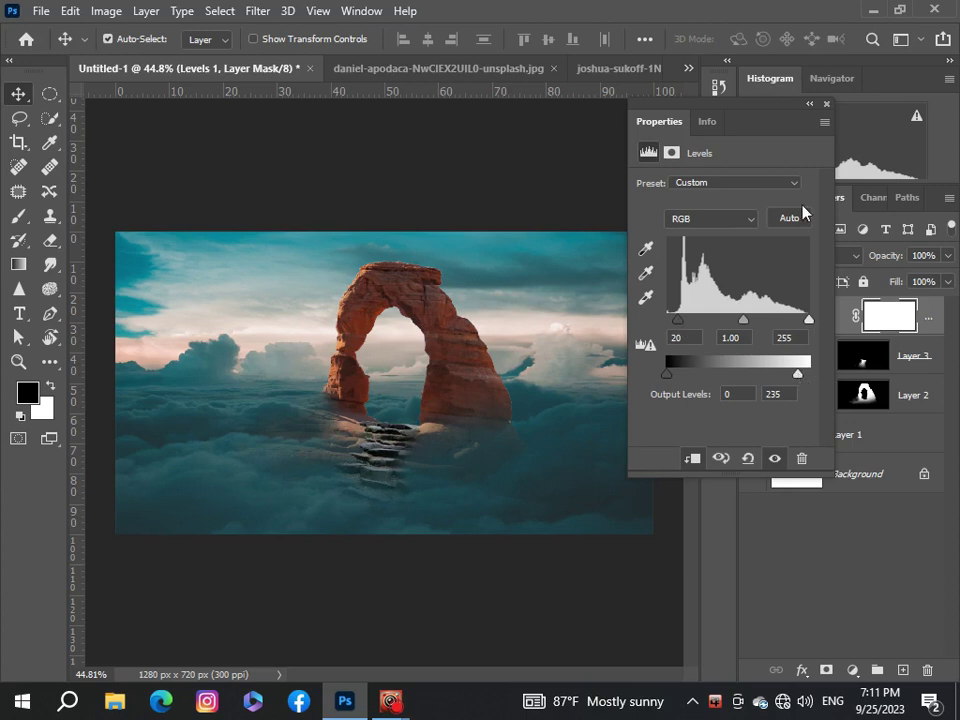
left_click(826, 104)
scroll(396, 349, "down", 3)
scroll(403, 349, "up", 4)
scroll(403, 349, "down", 1)
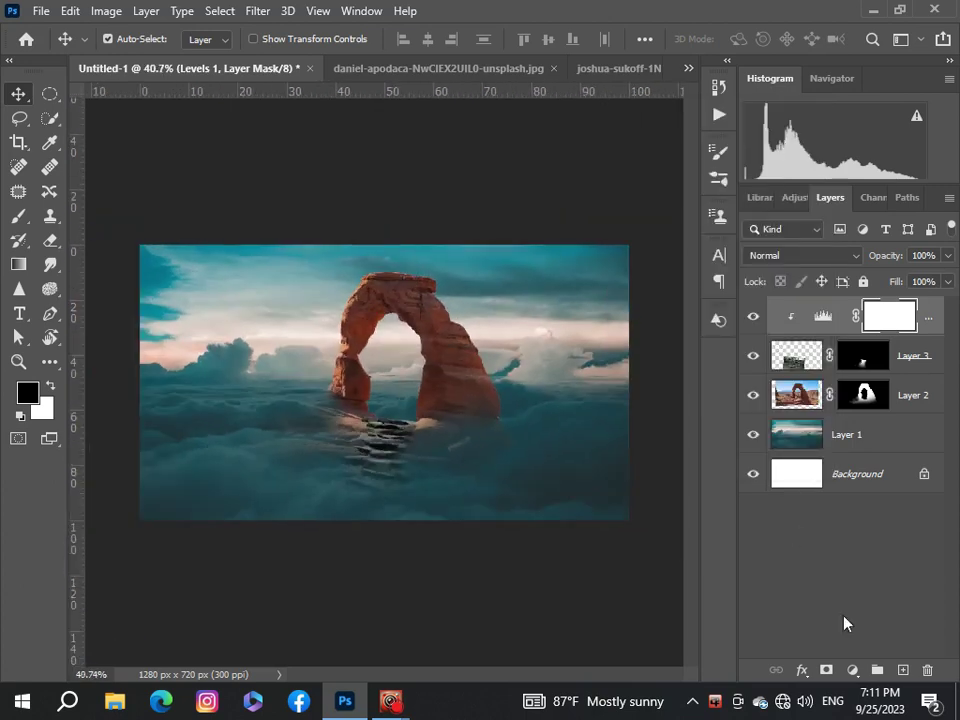
- Add a clipped Color Balance to the stairs, warming the midtones to Red +32
left_click(853, 670)
left_click(832, 506)
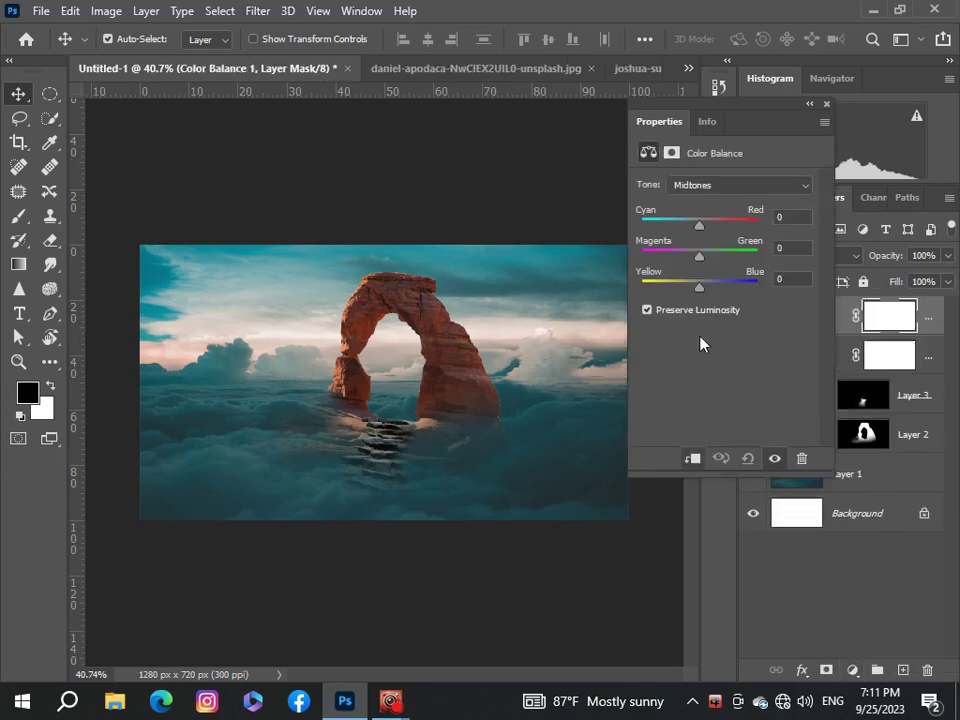
left_click_drag(712, 228, 714, 232)
left_click(826, 104)
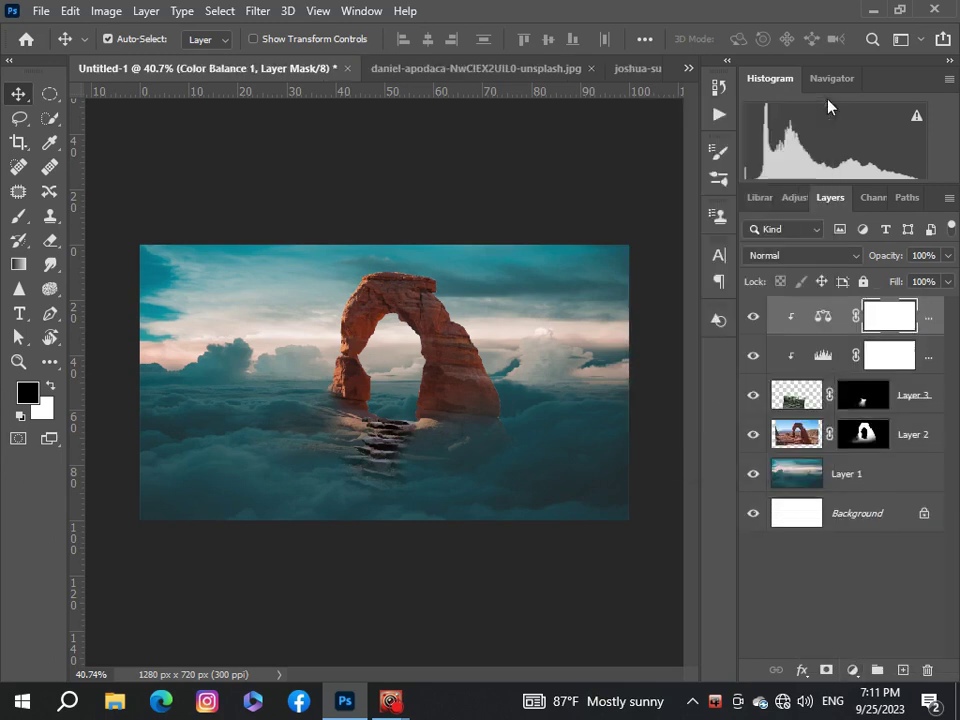
scroll(283, 420, "down", 1)
scroll(283, 420, "up", 3)
scroll(283, 420, "down", 1)
scroll(283, 420, "down", 1)
scroll(430, 528, "up", 1)
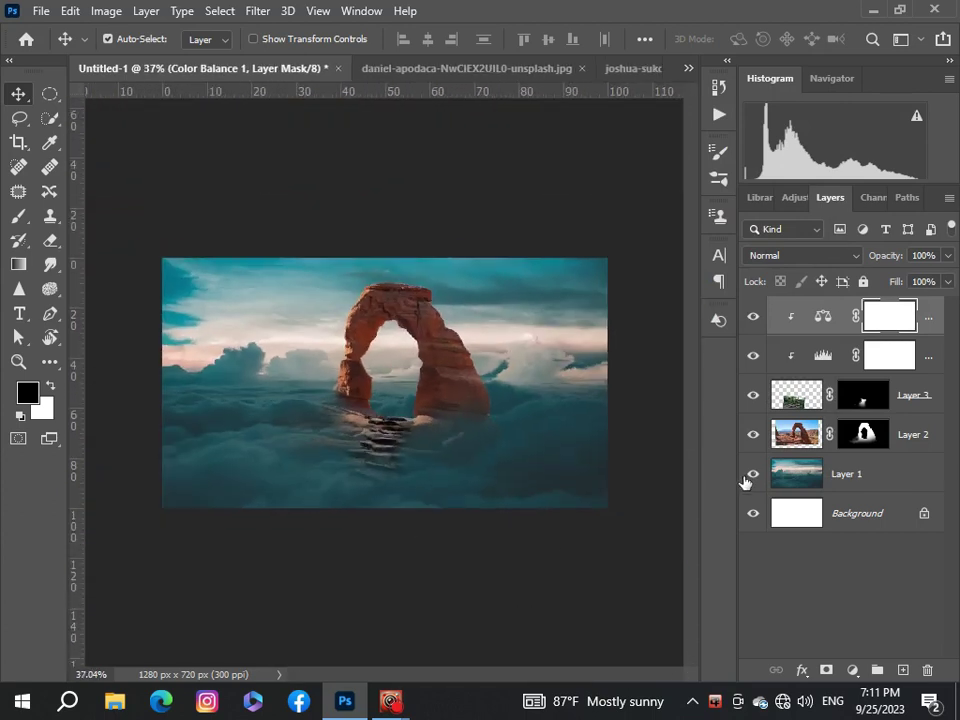
- Give the arch's Layer 2 a clipped Levels adjustment with output white 230
left_click(468, 405)
left_click(850, 670)
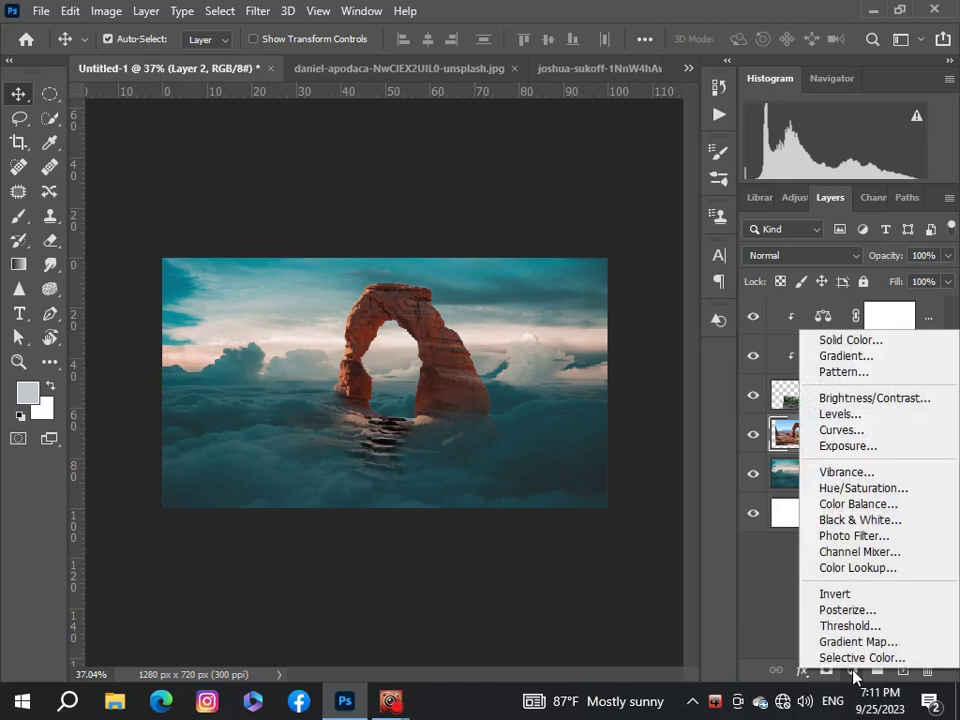
left_click(852, 412)
left_click(693, 458)
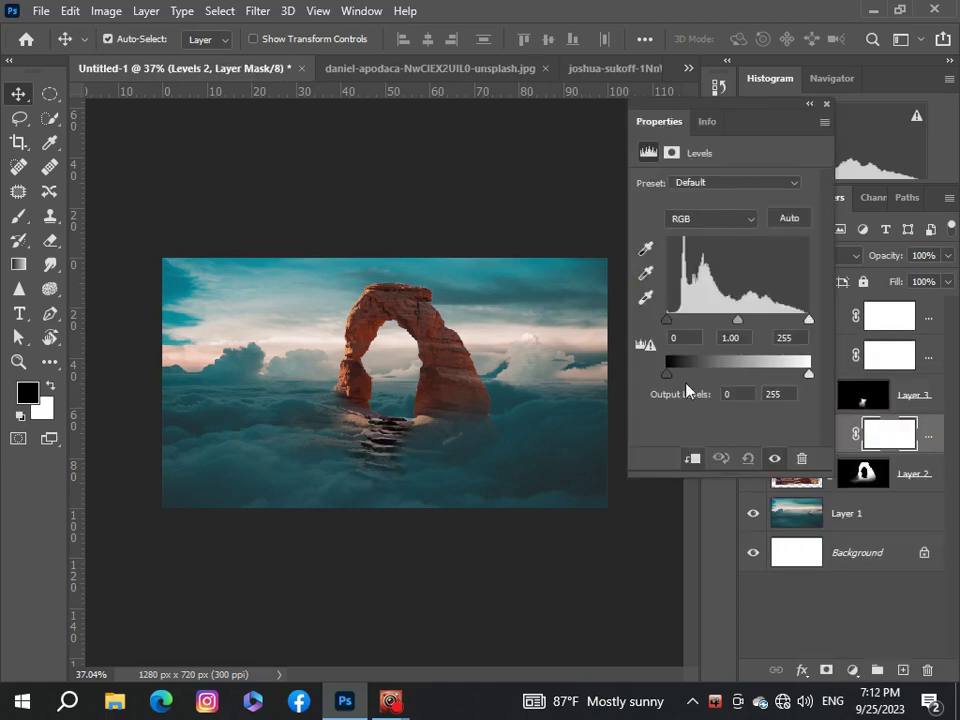
left_click_drag(797, 378, 794, 377)
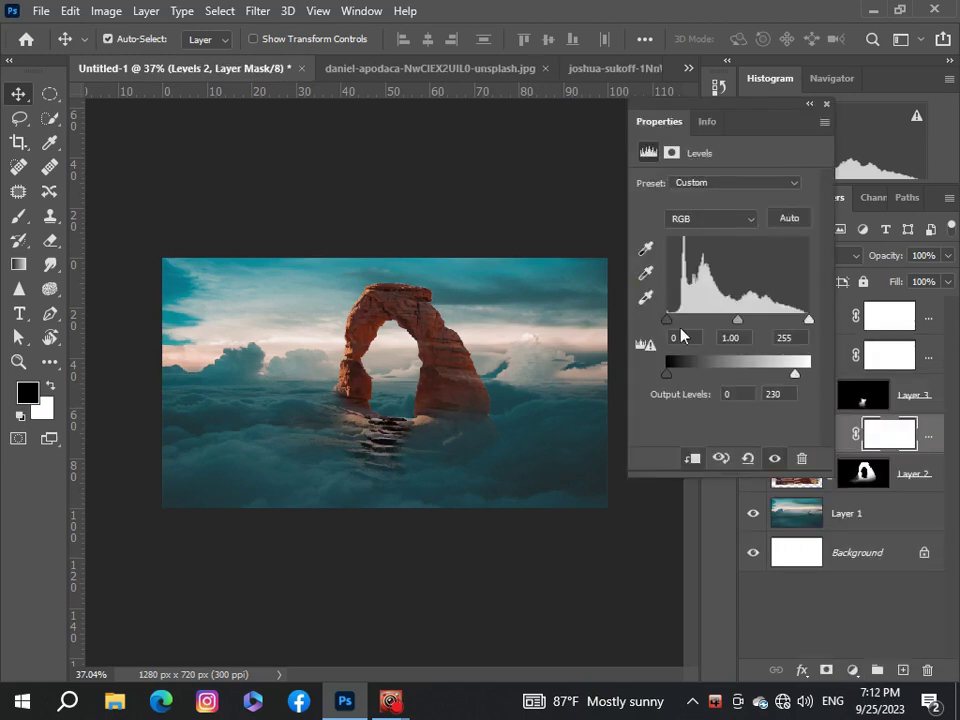
left_click_drag(667, 320, 671, 324)
left_click_drag(739, 320, 733, 321)
left_click(826, 106)
- Add a Color Balance to the arch with midtones Cyan-Red −7 and Magenta-Green −12
left_click(853, 668)
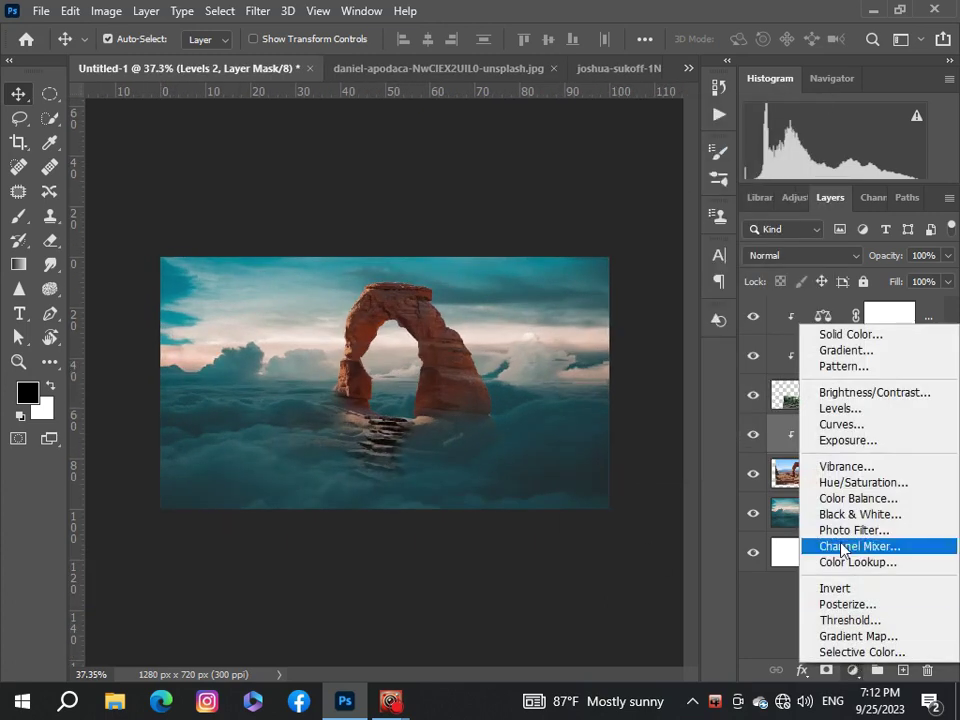
left_click(843, 498)
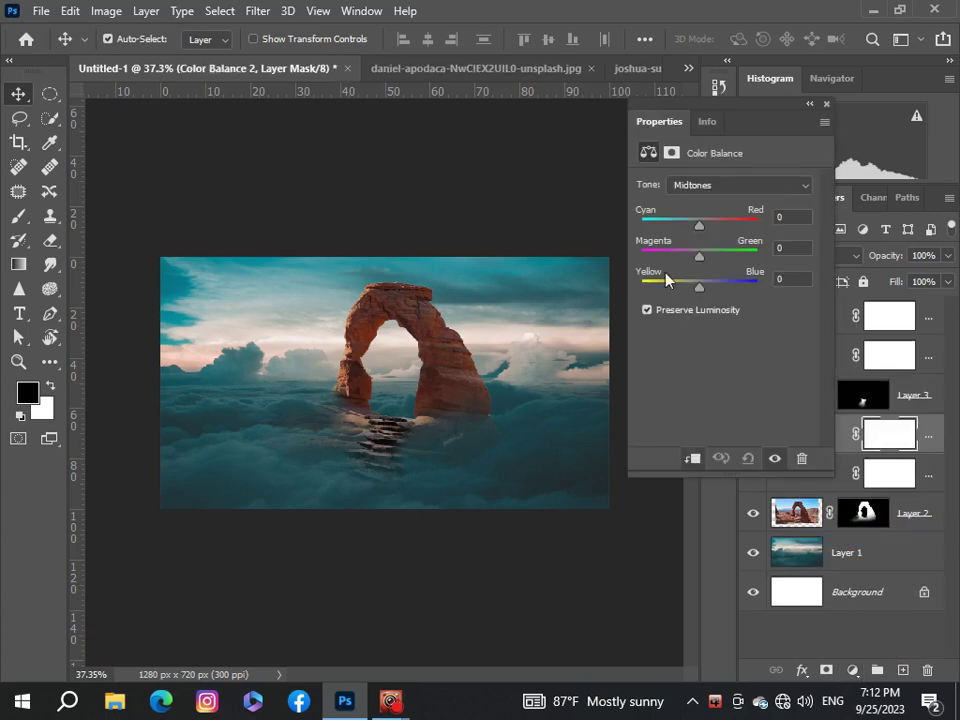
left_click_drag(697, 232, 692, 257)
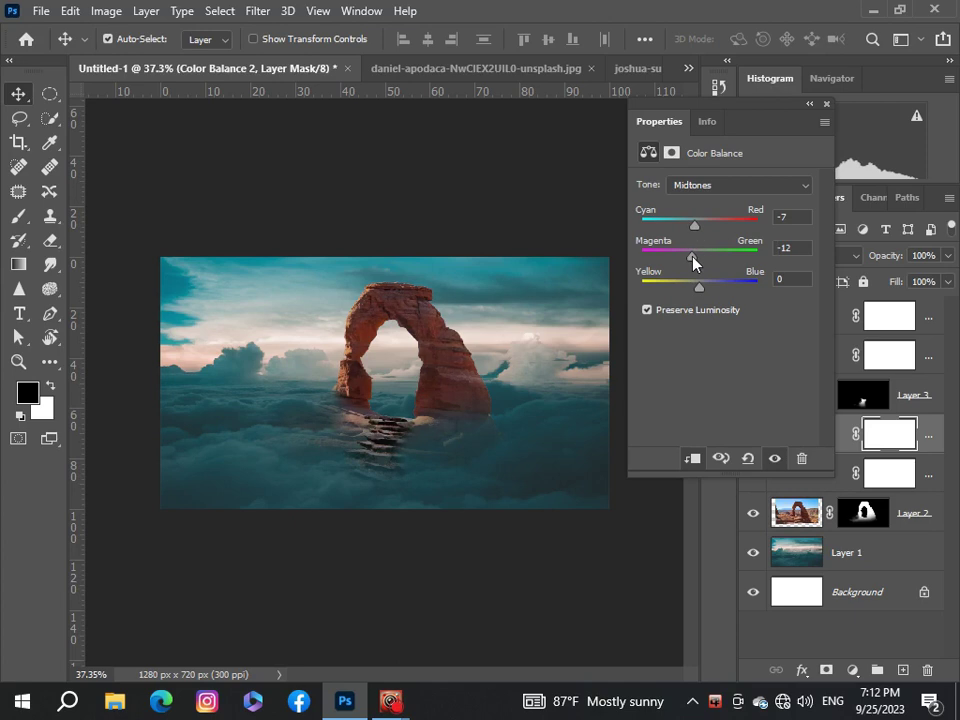
left_click(826, 104)
scroll(384, 315, "down", 1)
scroll(392, 317, "up", 3)
scroll(383, 313, "down", 5)
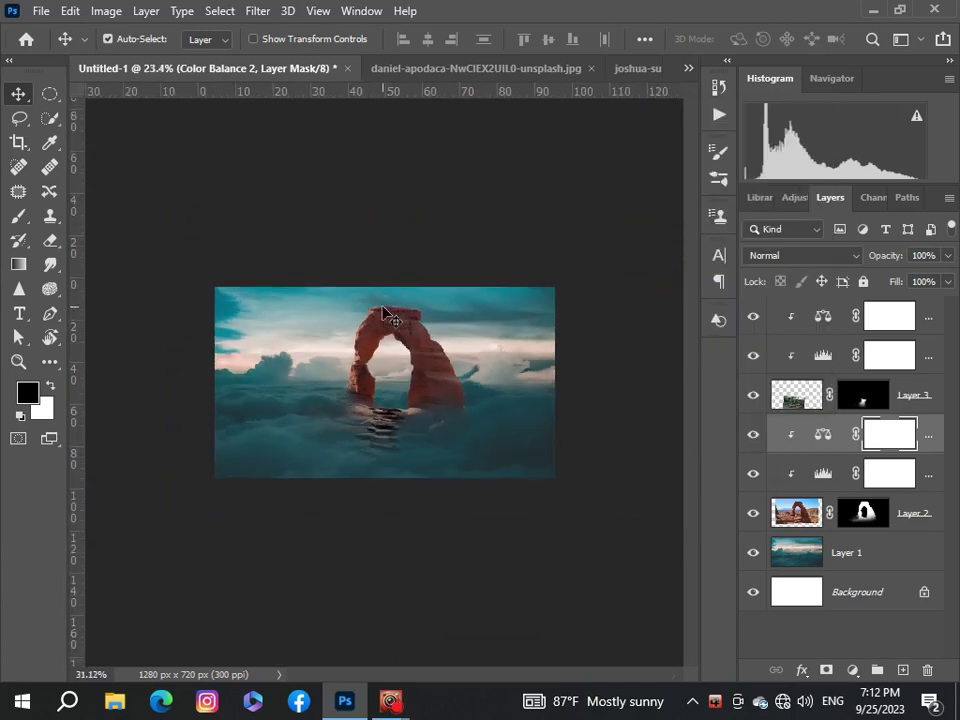
scroll(383, 313, "up", 5)
scroll(383, 313, "down", 1)
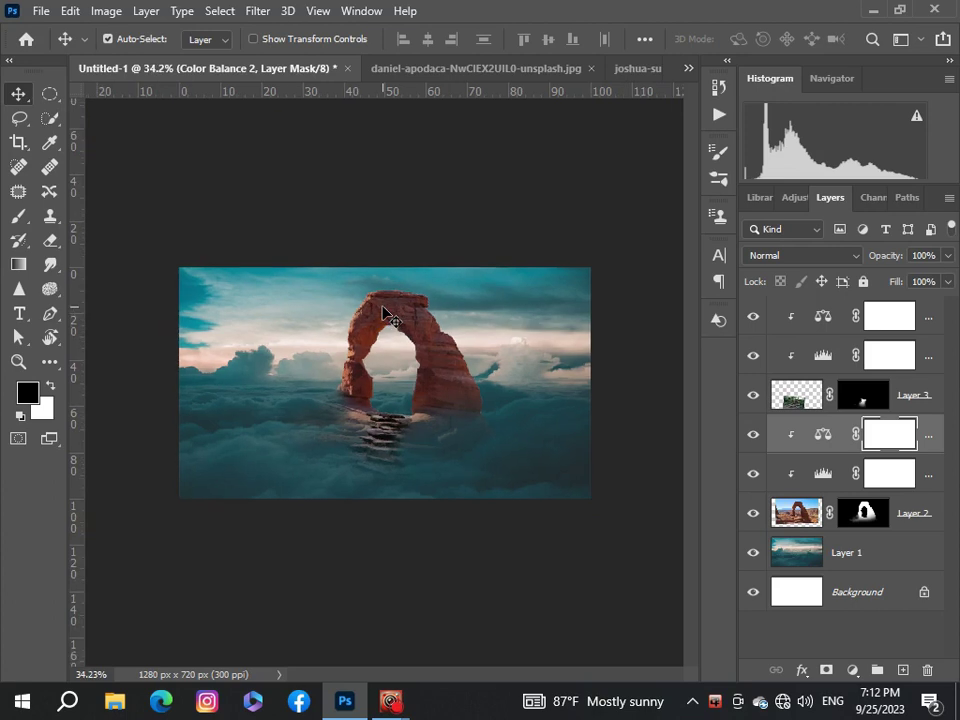
scroll(383, 313, "up", 2)
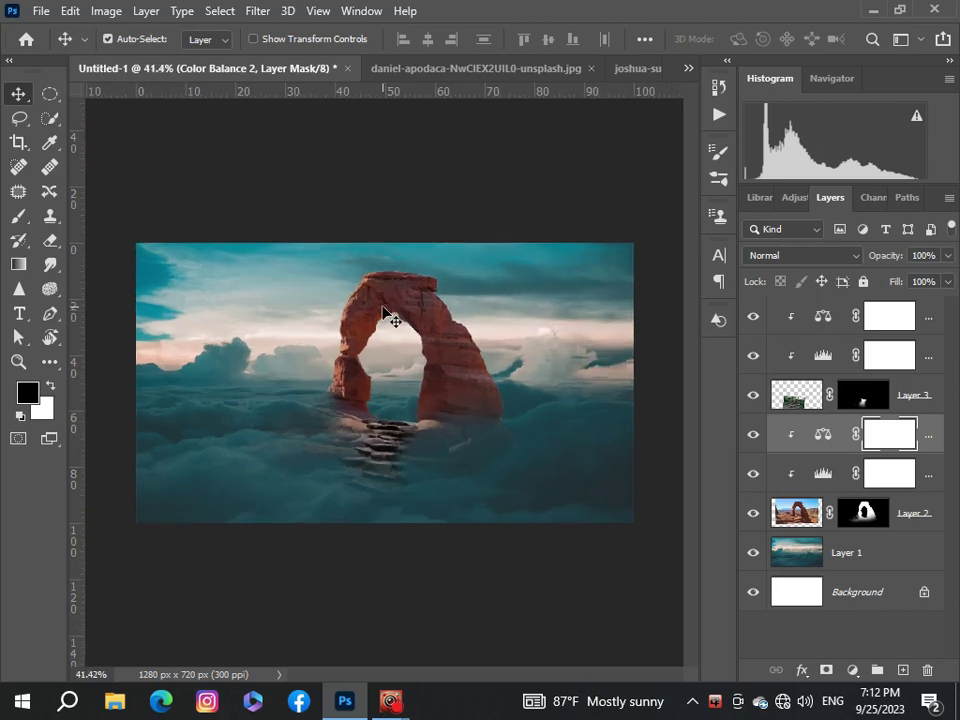
left_click(940, 313)
scroll(327, 424, "up", 2)
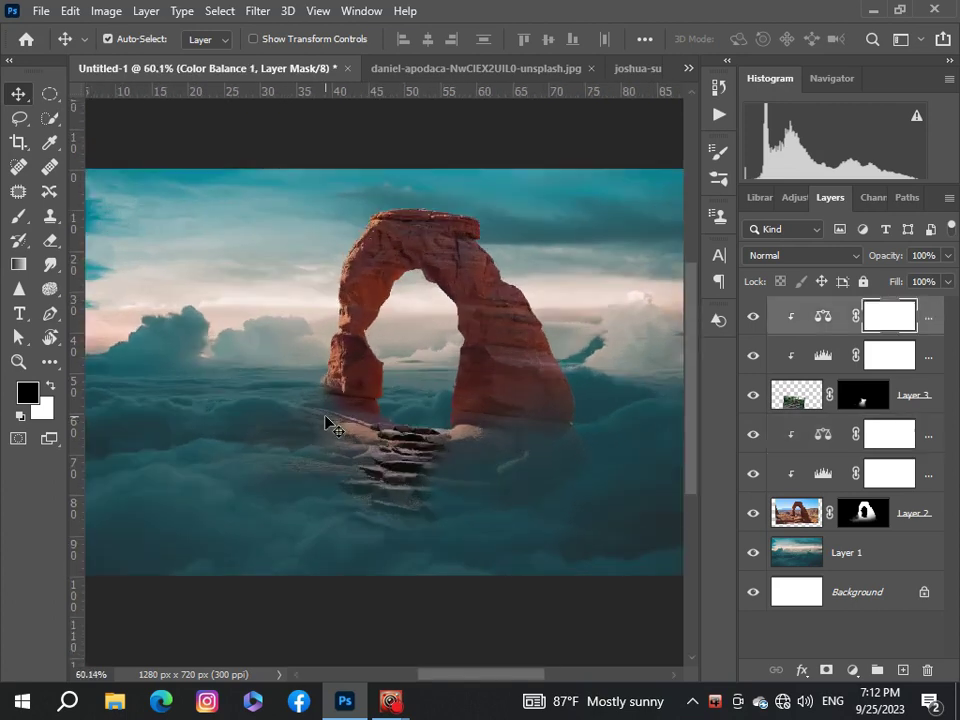
- Open the Portal image file
key("ctrl+0")
left_click(40, 11)
left_click(45, 47)
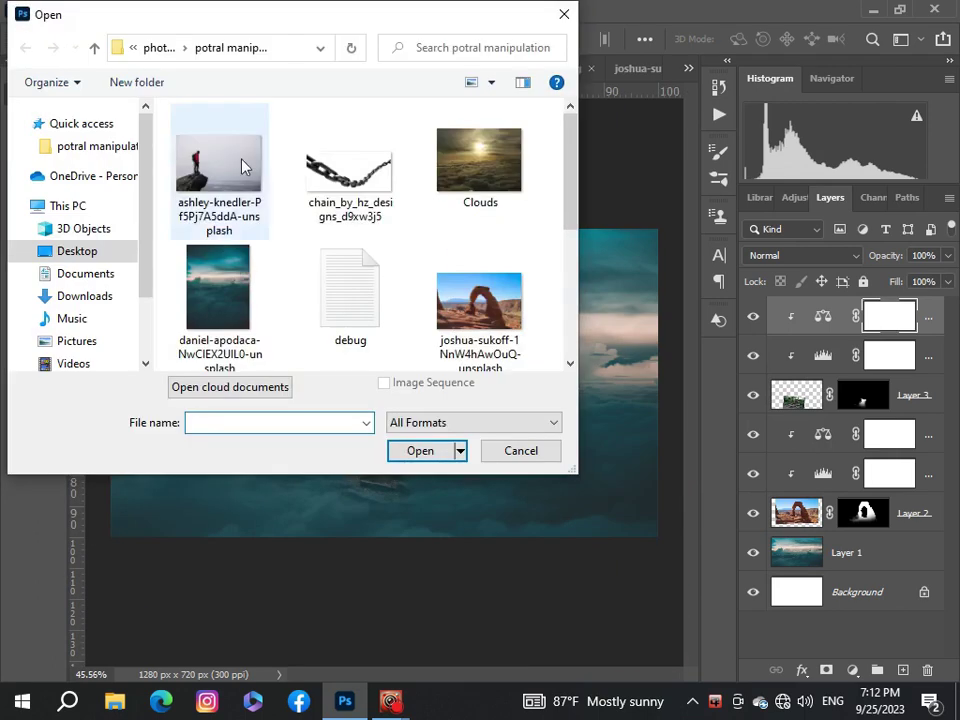
scroll(241, 167, "down", 4)
left_click(360, 180)
left_click(420, 450)
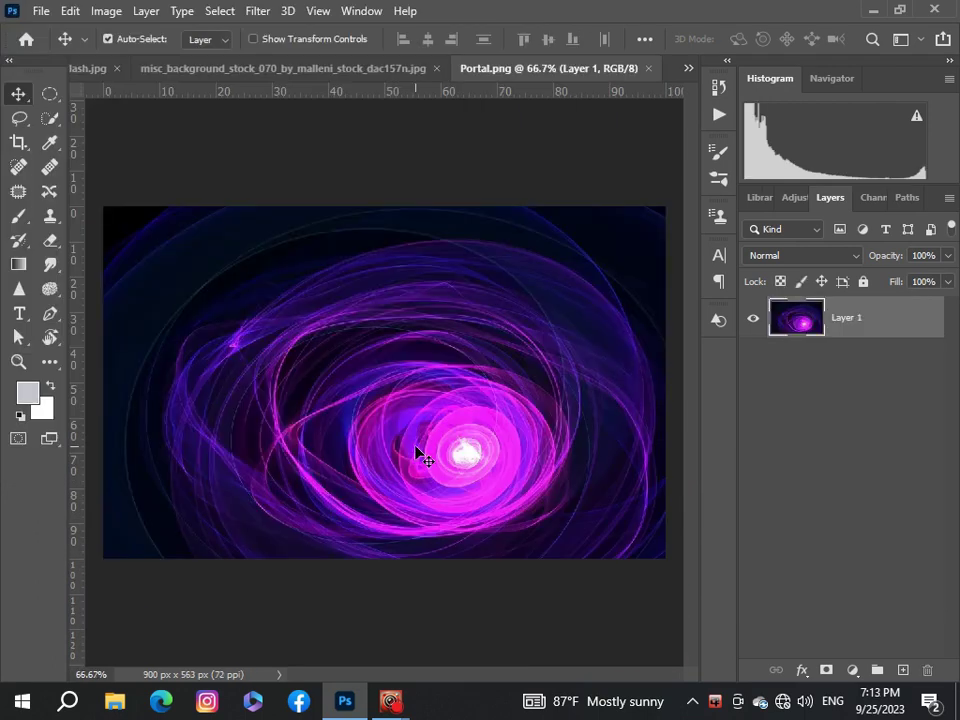
- Bring the portal into the composite as Layer 4, placed beneath the arch layer
key("ctrl+a")
mouse_move(420, 455)
left_mouse_down()
mouse_move(670, 75)
mouse_move(627, 307)
left_mouse_up()
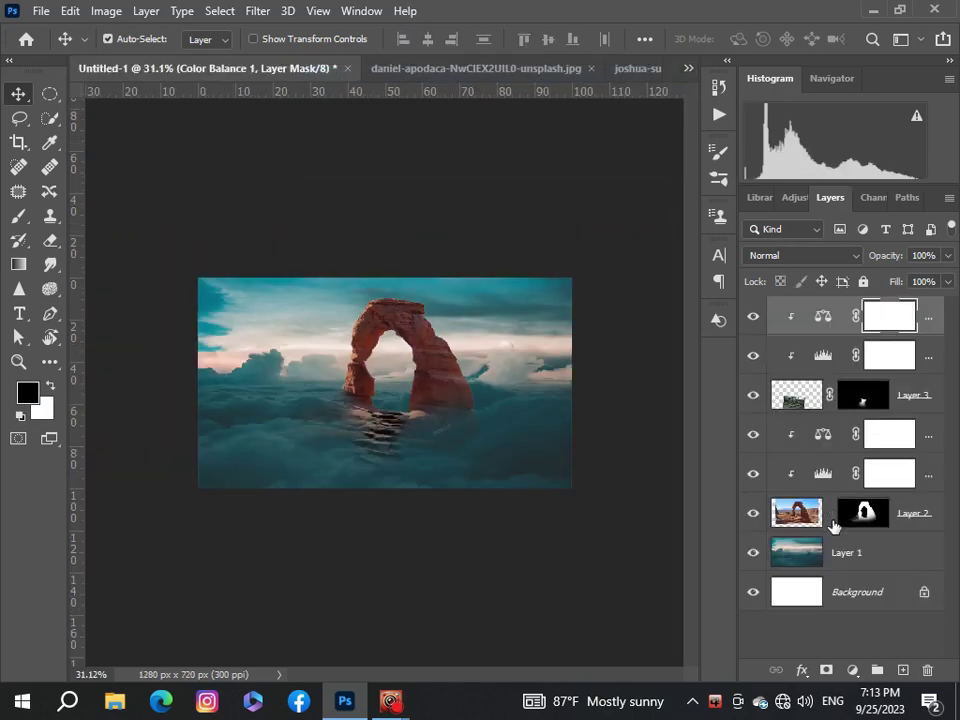
left_click(921, 522)
key("ctrl+v")
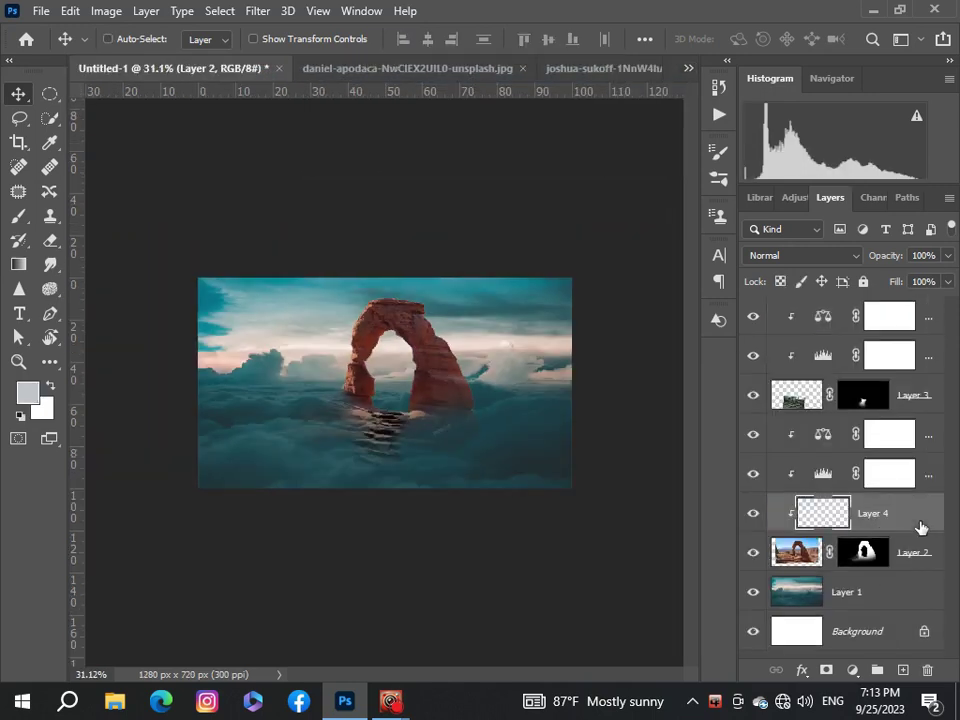
key("ctrl+alt+g")
left_click_drag(921, 520, 912, 562)
- Scale the portal down to about 36% and move it into the arch opening
key("ctrl+t")
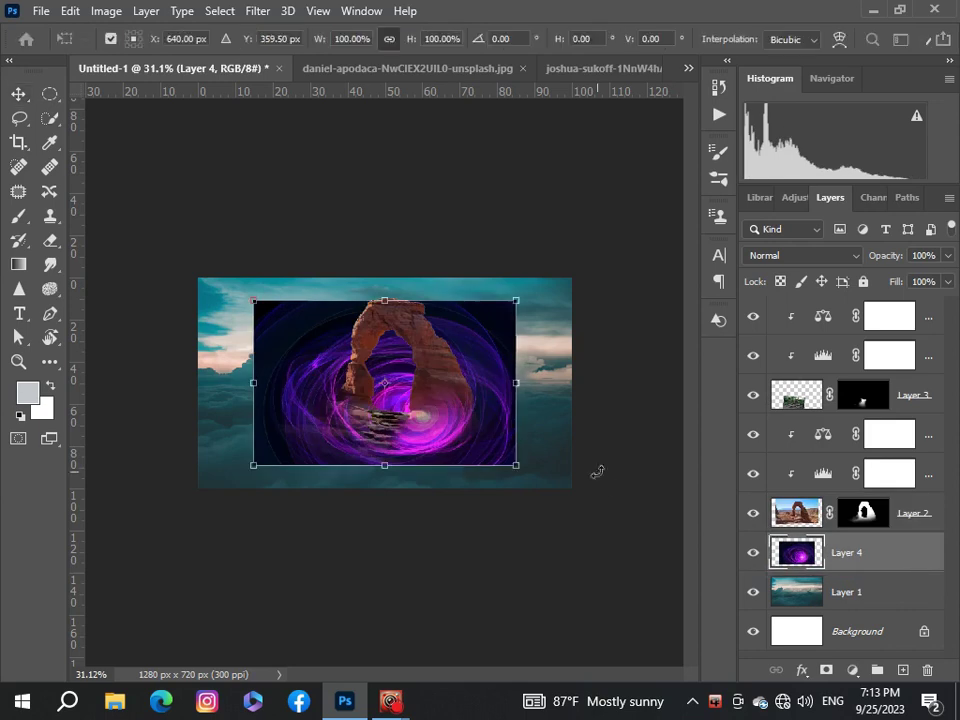
mouse_move(515, 465)
left_mouse_down()
mouse_move(401, 393)
mouse_move(418, 418)
mouse_move(268, 428)
mouse_move(356, 402)
left_mouse_up()
scroll(401, 393, "up", 2)
left_click_drag(399, 495, 380, 400)
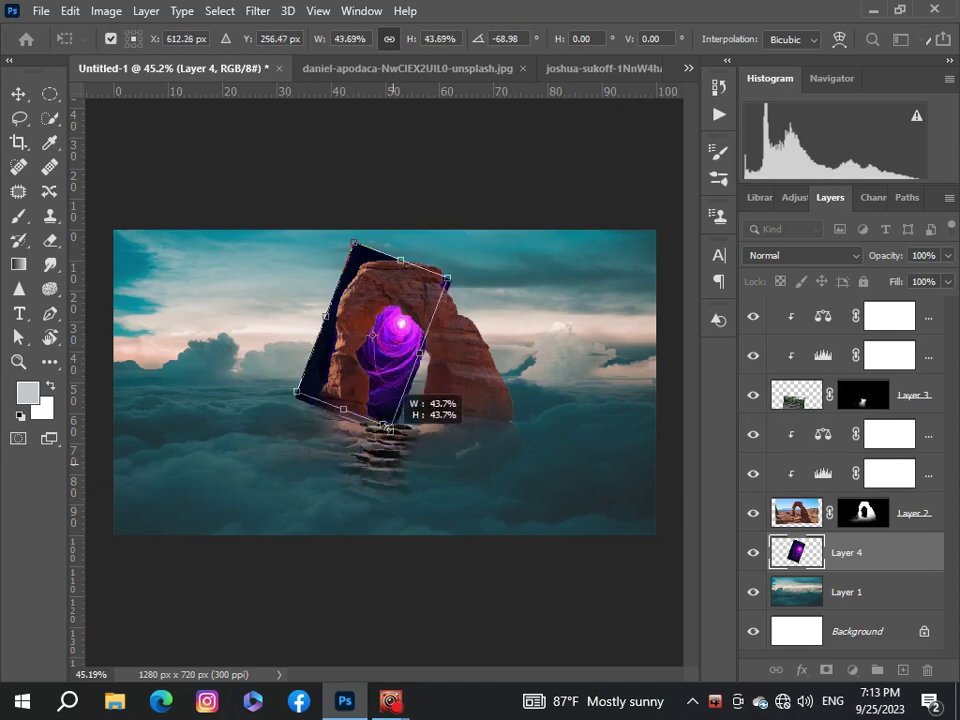
scroll(378, 395, "up", 2)
scroll(380, 395, "up", 1)
left_click_drag(398, 323, 413, 394)
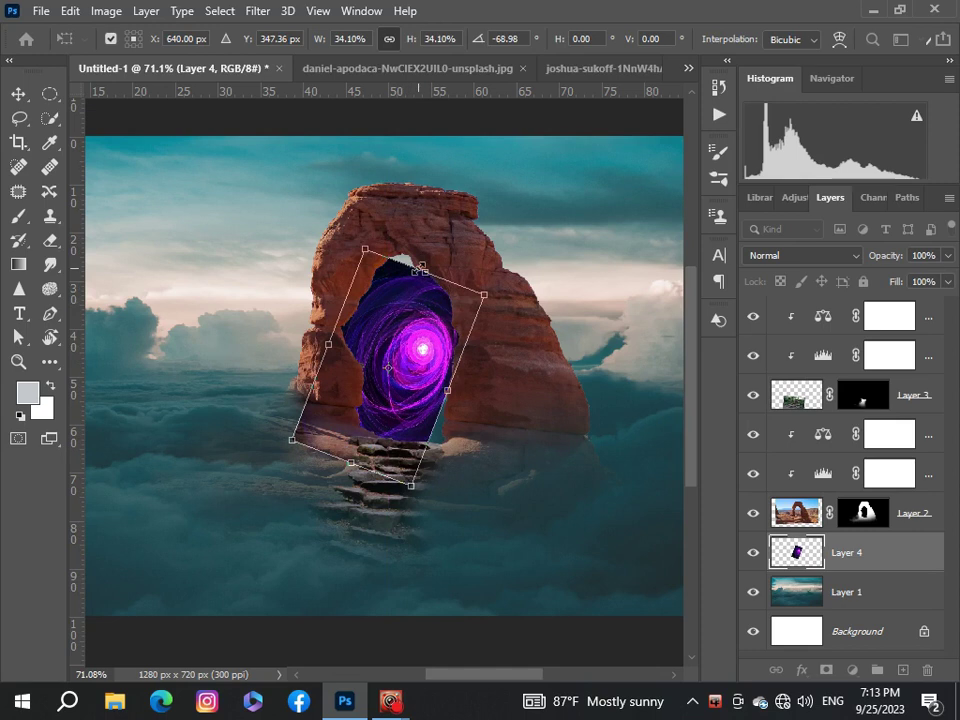
- Rotate the portal to about -87°, slightly enlarged and centred in the arch
left_click_drag(420, 268, 427, 262)
left_click_drag(412, 501, 439, 484)
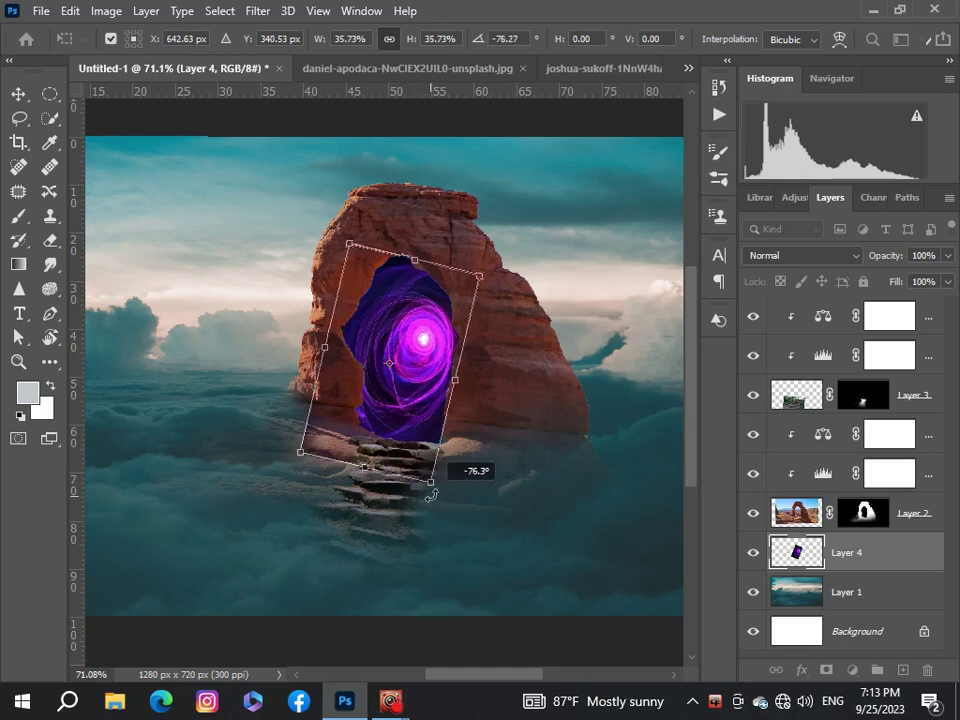
left_click_drag(402, 420, 400, 422)
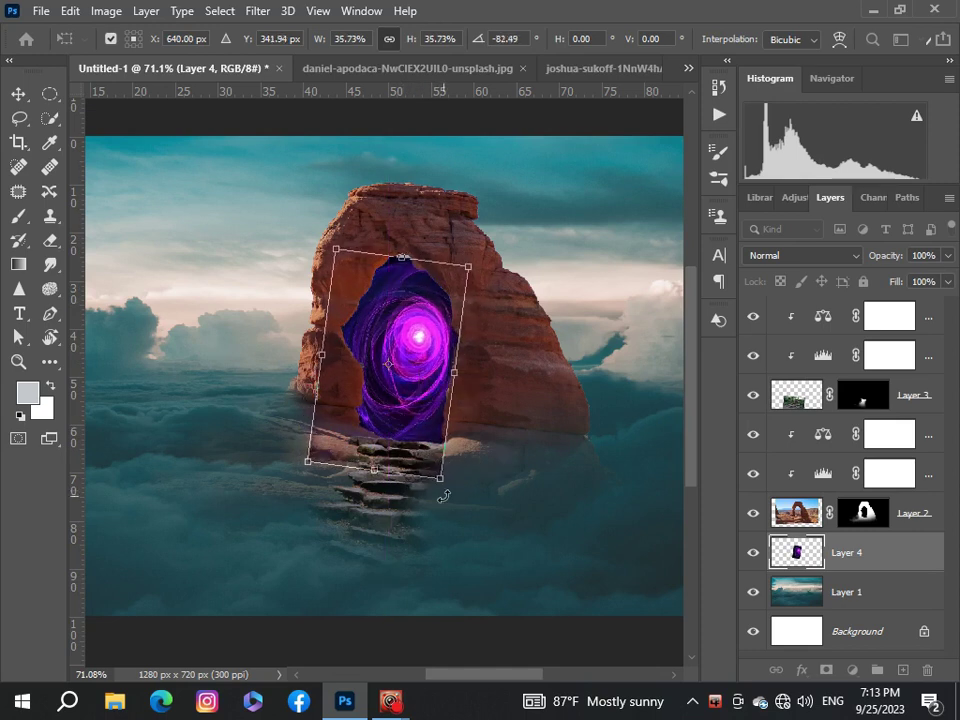
left_click_drag(446, 484, 452, 489)
left_click_drag(398, 258, 397, 254)
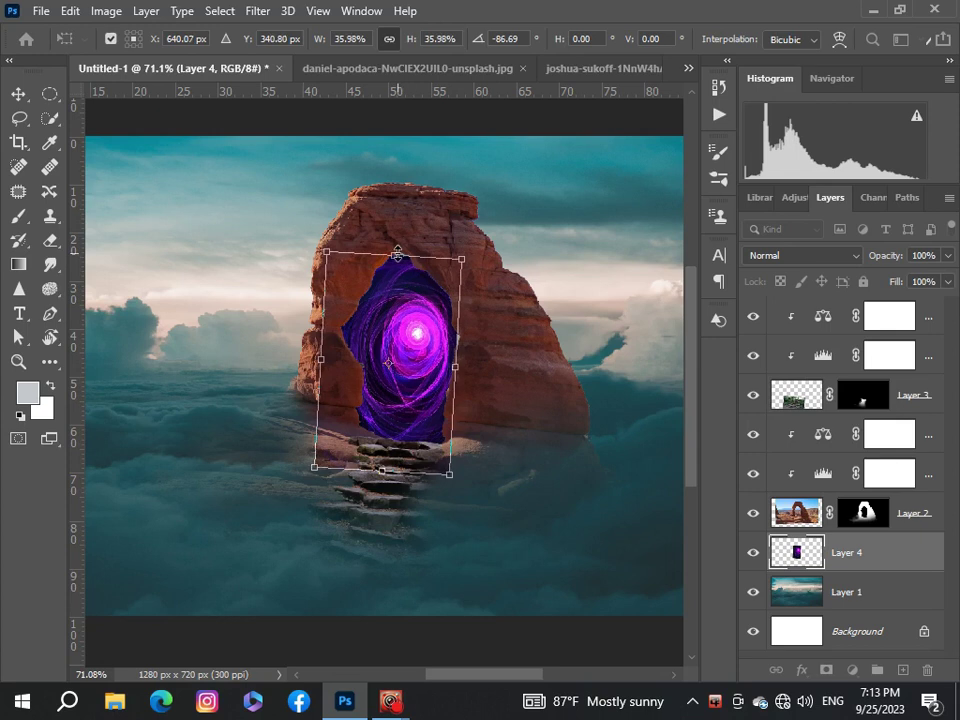
left_click_drag(408, 332, 408, 328)
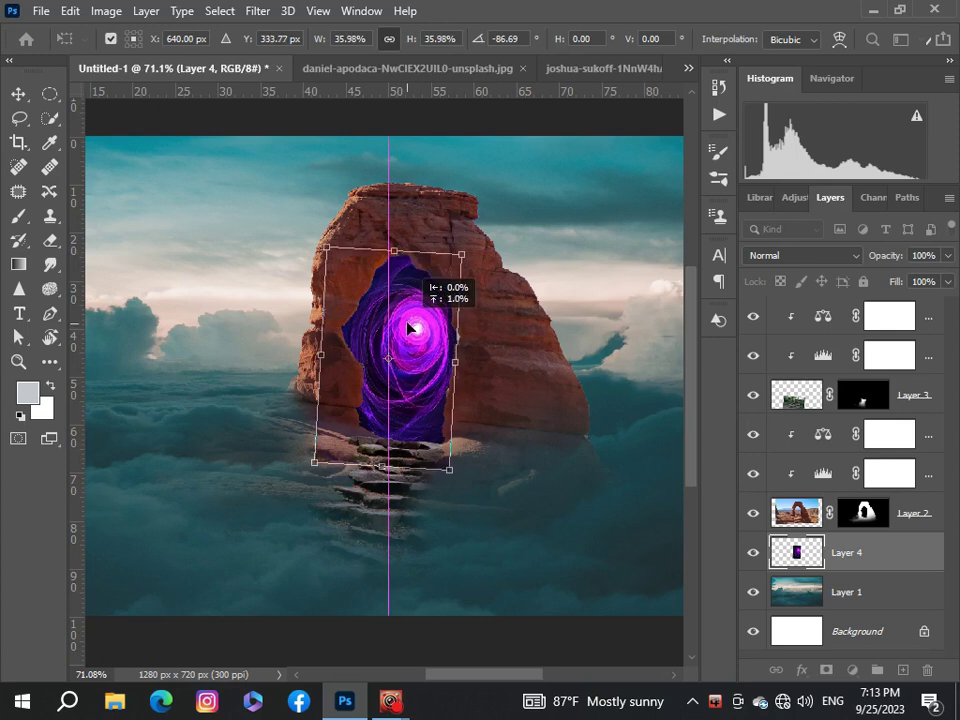
scroll(408, 328, "down", 2)
scroll(408, 328, "down", 2)
- Commit the portal transform, then mask away its hard edges beside the stone stairs
key("Return")
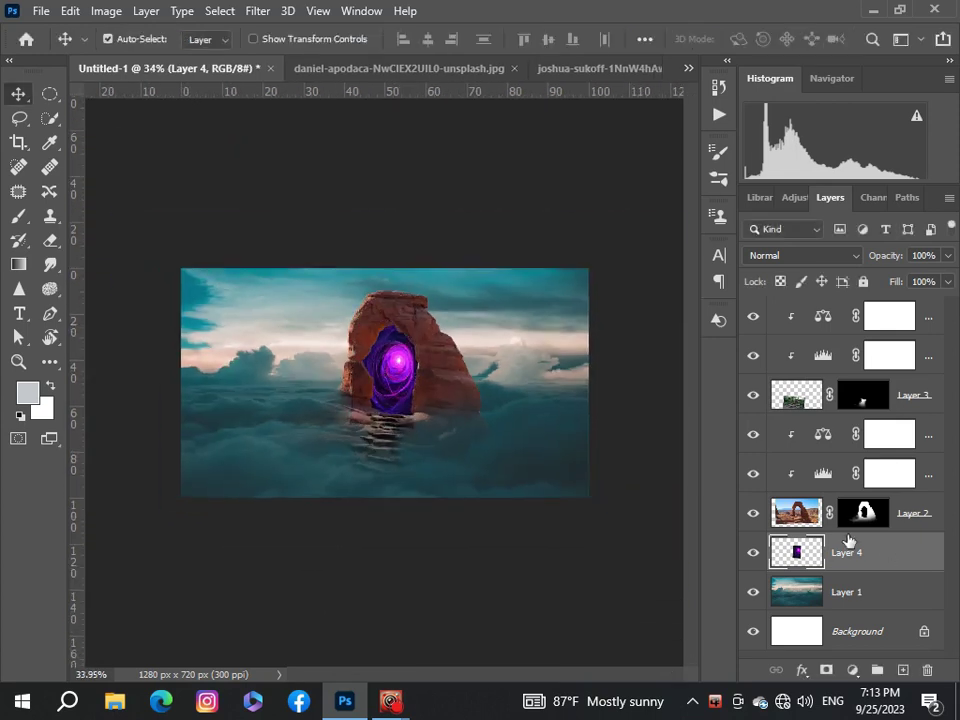
left_click(826, 671)
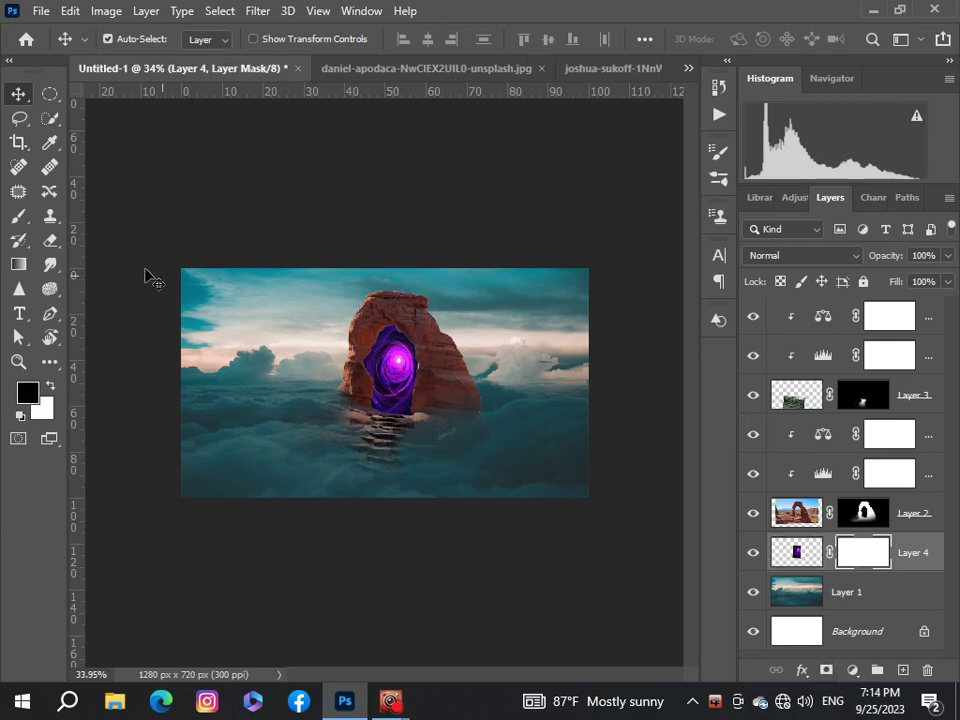
left_click(18, 215)
scroll(356, 430, "up", 2)
scroll(356, 436, "up", 4)
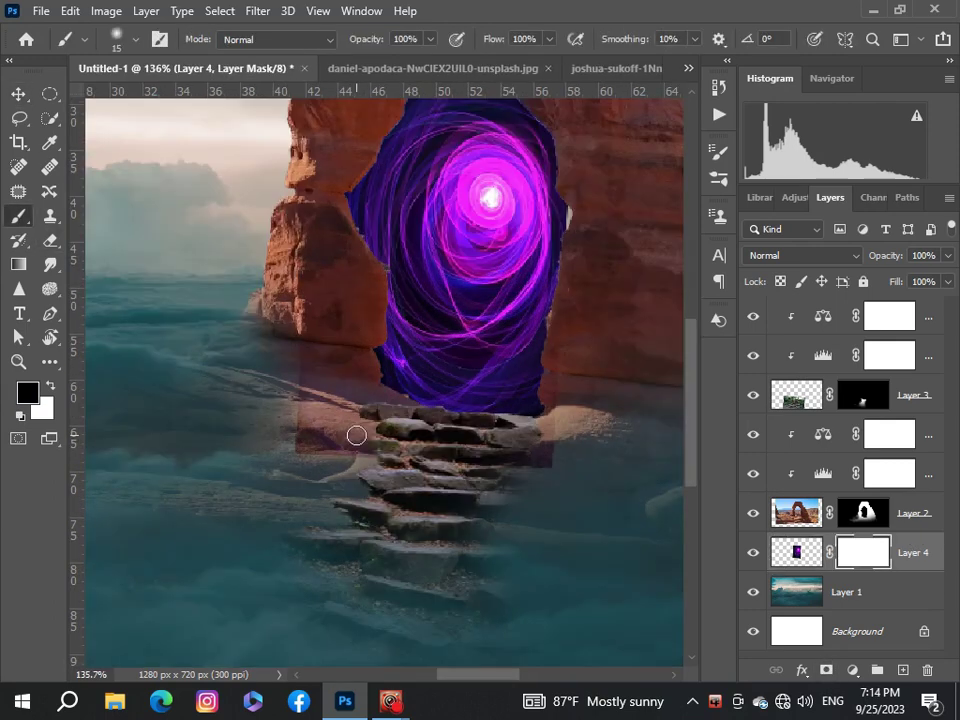
left_click_drag(356, 436, 293, 399)
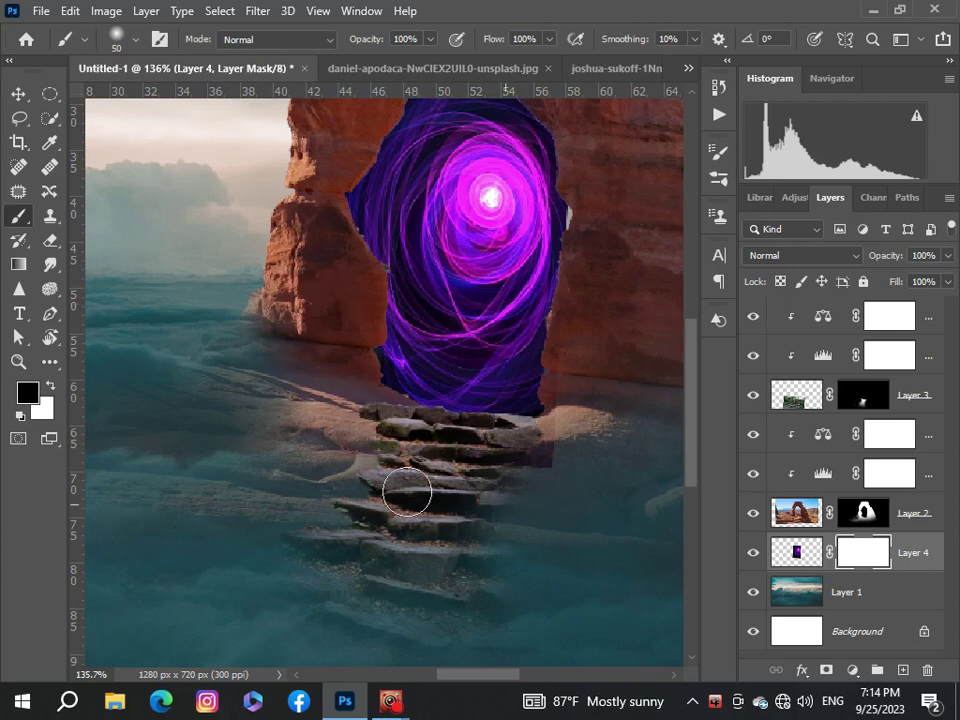
left_click_drag(506, 469, 566, 387)
scroll(581, 313, "down", 2)
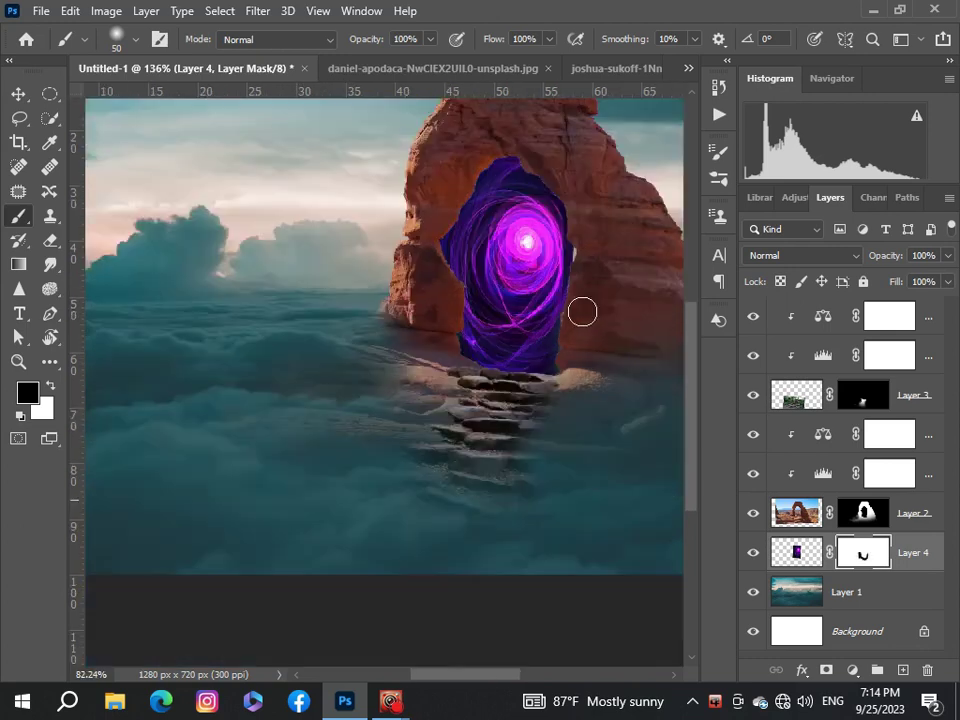
scroll(581, 313, "down", 3)
scroll(527, 347, "up", 2)
- Stretch the portal to about 105% width and apply it
left_click(18, 96)
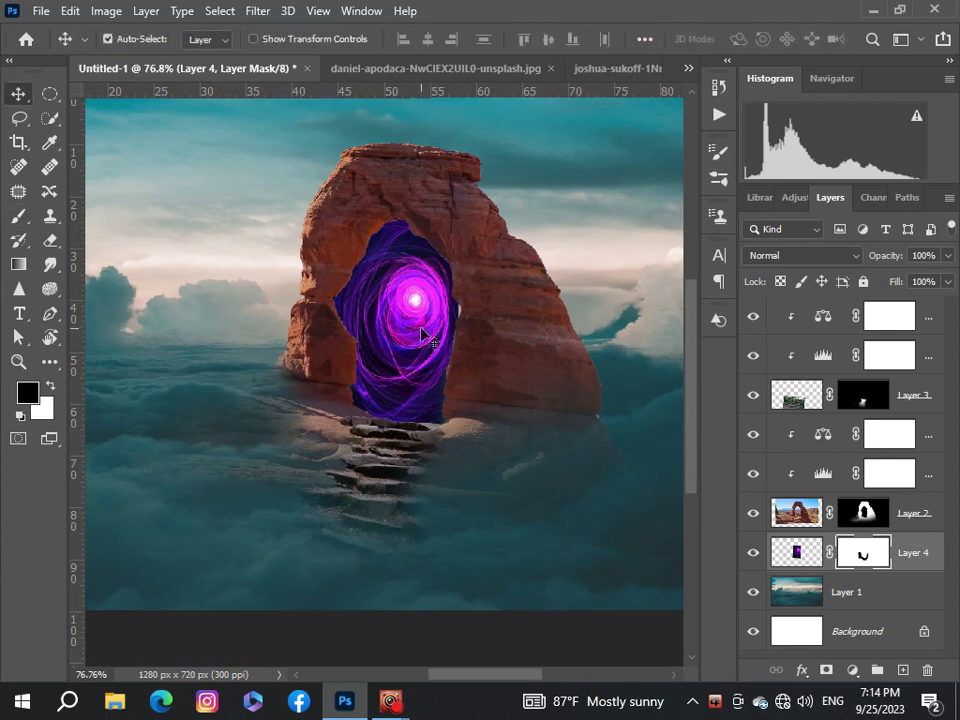
key("ctrl+t")
left_click_drag(464, 333, 471, 333)
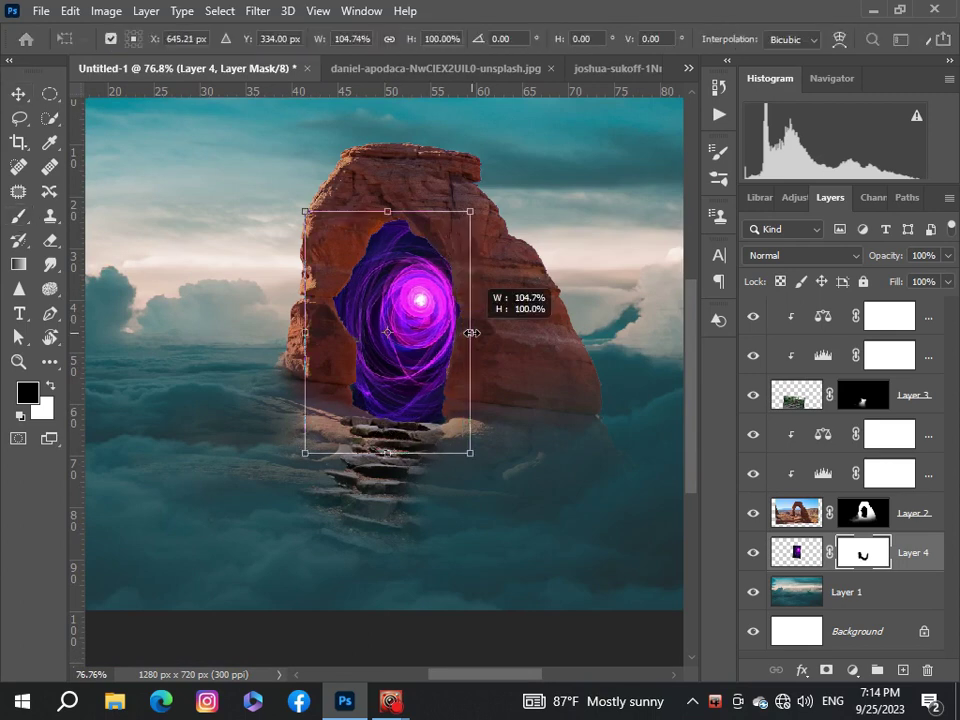
key("Return")
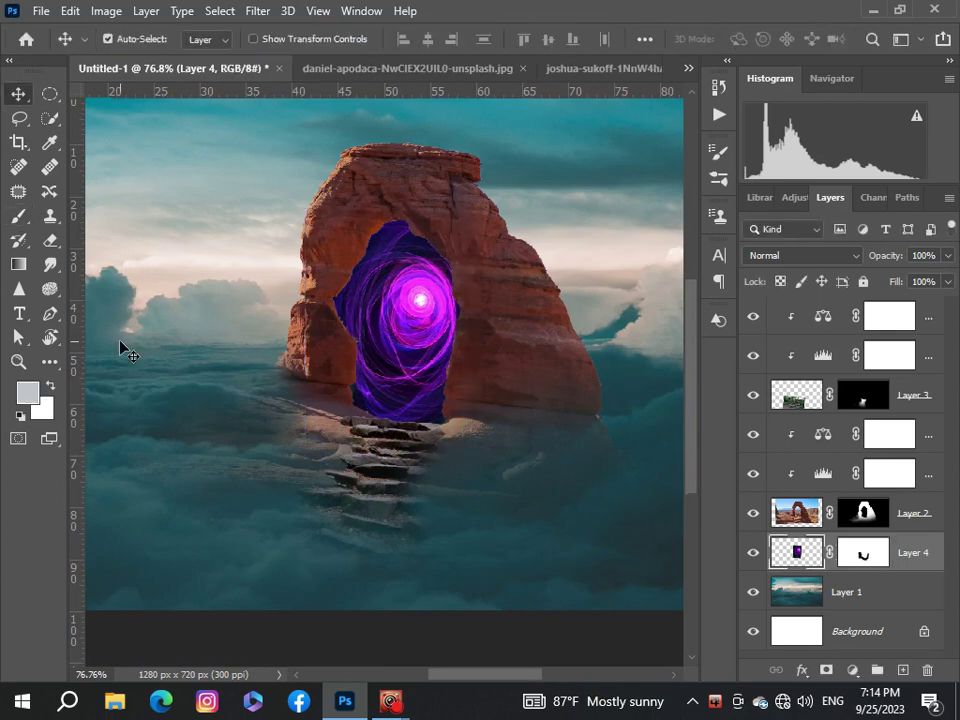
scroll(120, 347, "down", 4)
scroll(120, 347, "up", 1)
scroll(120, 347, "up", 1)
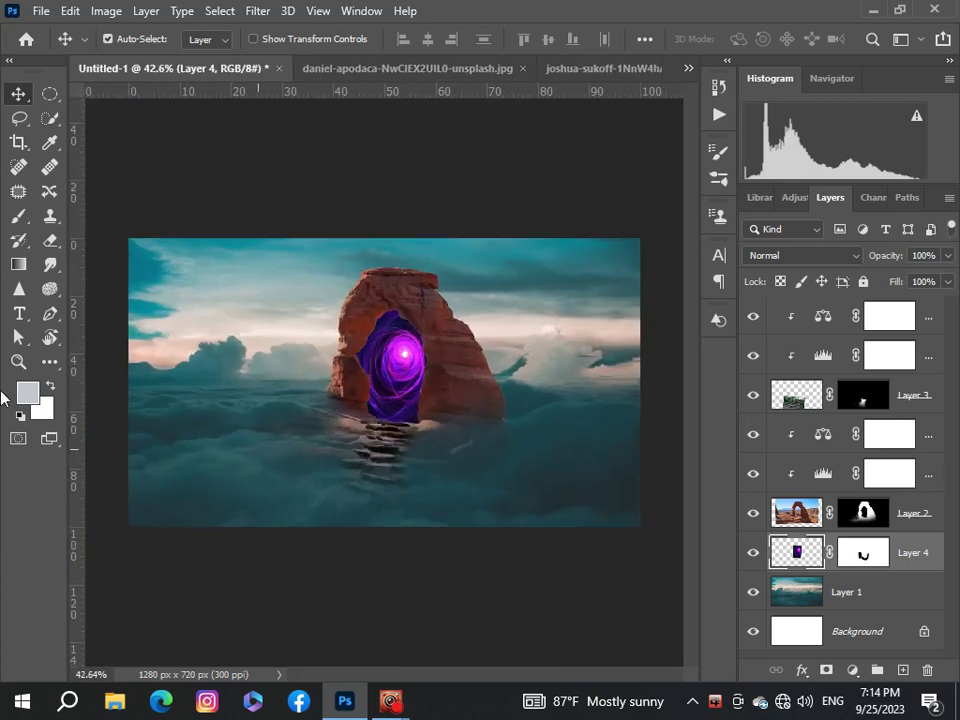
- Add a Hue/Saturation adjustment clipped to Layer 4 and shift the portal hue toward green
left_click(852, 669)
left_click(836, 482)
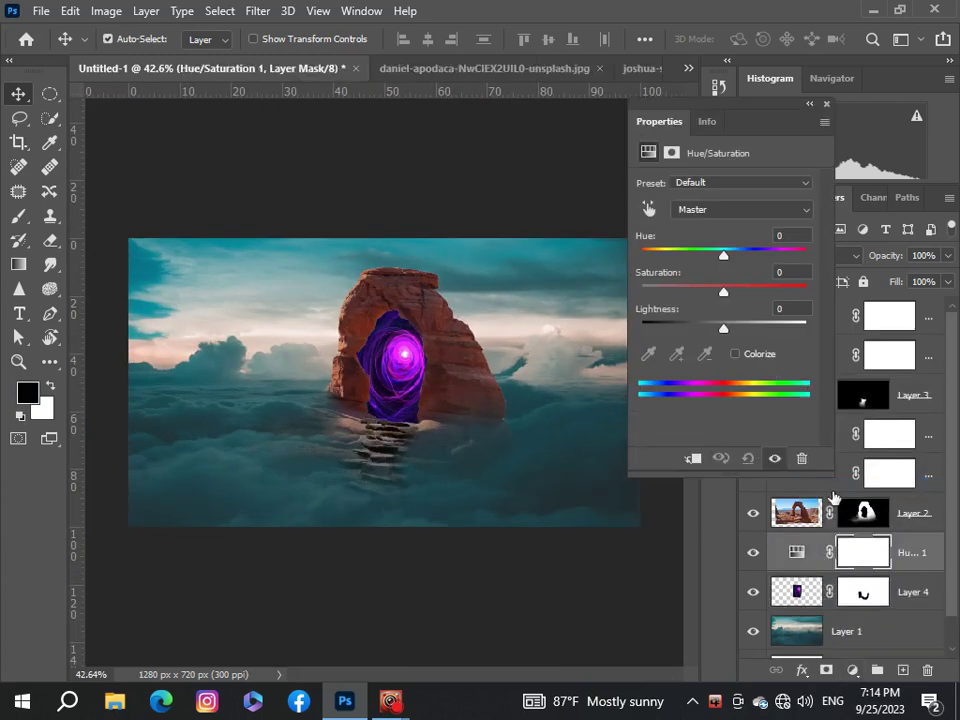
left_click(694, 457)
mouse_move(723, 255)
left_mouse_down()
mouse_move(660, 262)
mouse_move(672, 265)
left_mouse_up()
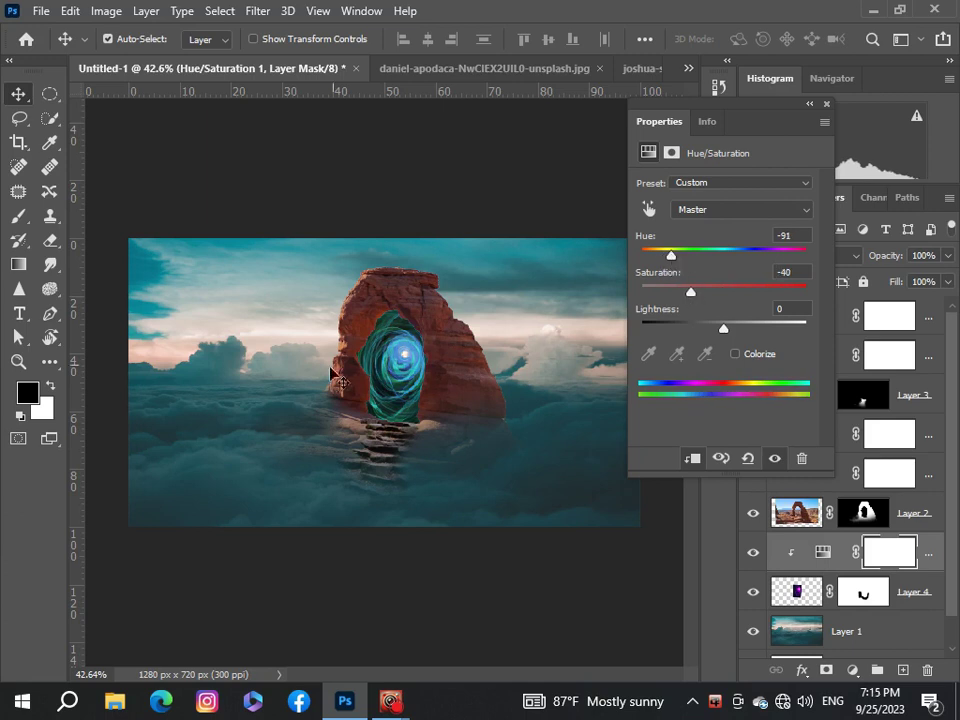
scroll(340, 382, "down", 1)
scroll(325, 390, "up", 2)
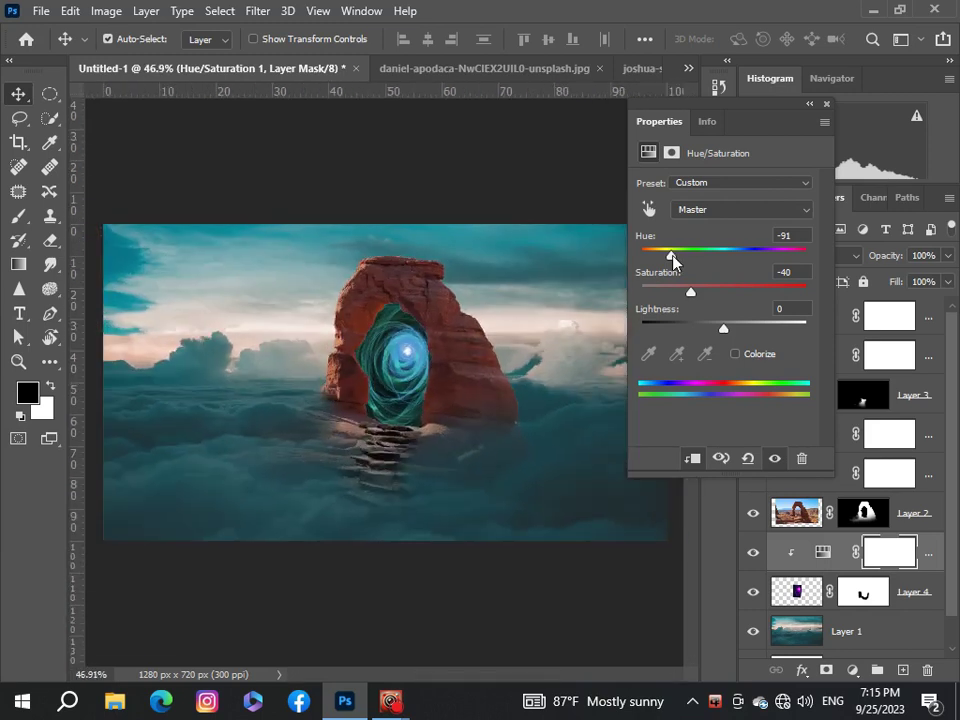
left_click_drag(673, 261, 665, 259)
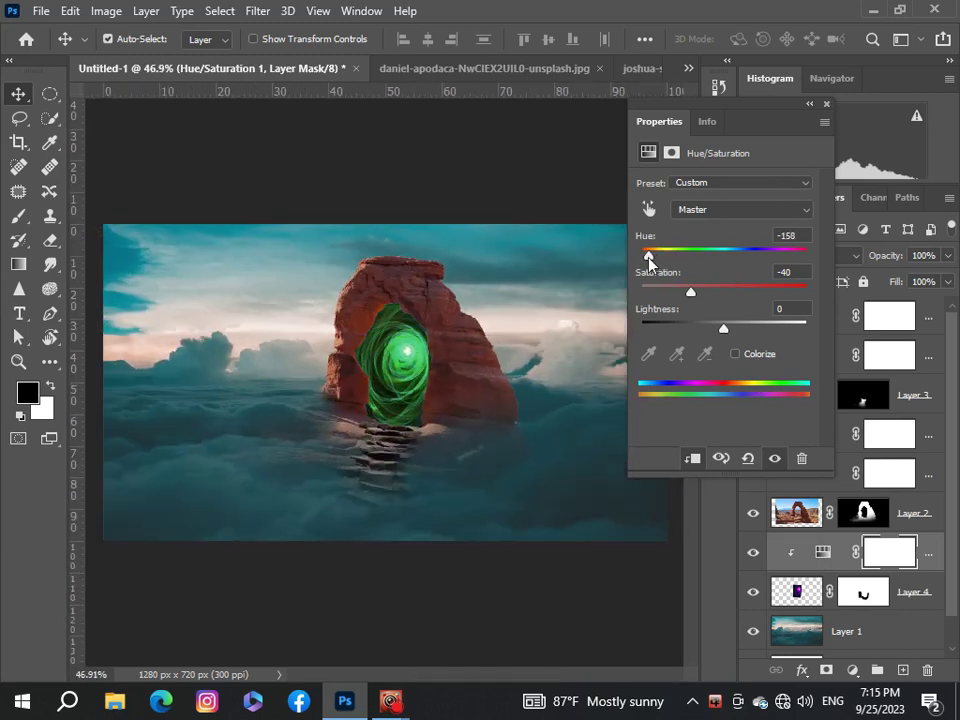
scroll(648, 262, "down", 1)
- Settle the portal colour at Hue -133, Saturation -2, Lightness -9
mouse_move(651, 262)
left_mouse_down()
mouse_move(815, 273)
mouse_move(651, 293)
mouse_move(729, 291)
left_mouse_up()
scroll(364, 375, "down", 2)
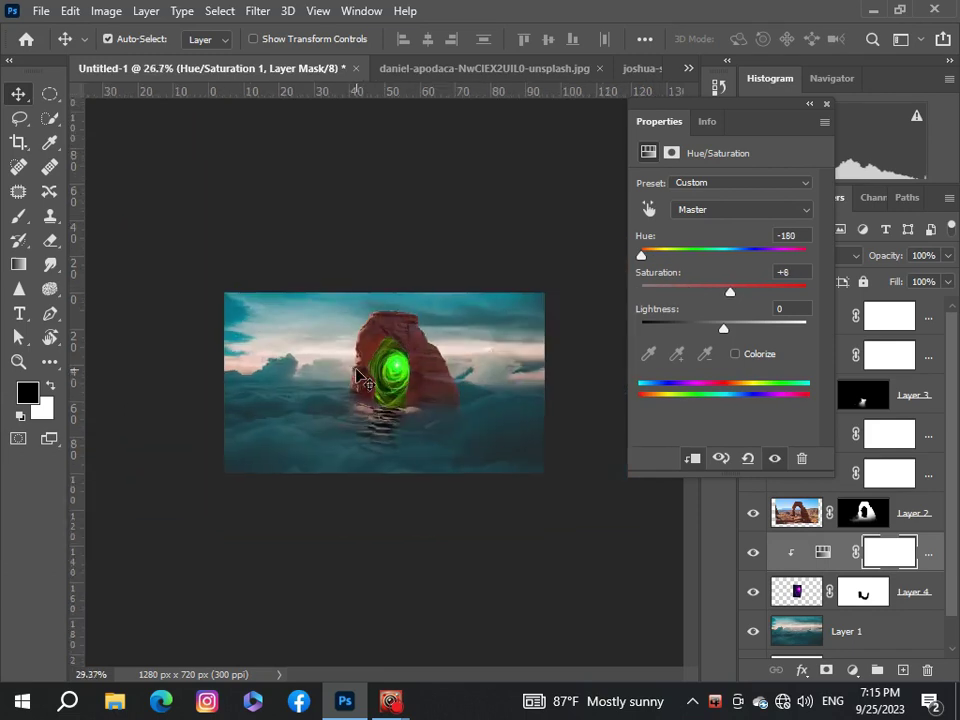
scroll(360, 375, "up", 1)
scroll(360, 375, "up", 2)
scroll(364, 375, "down", 1)
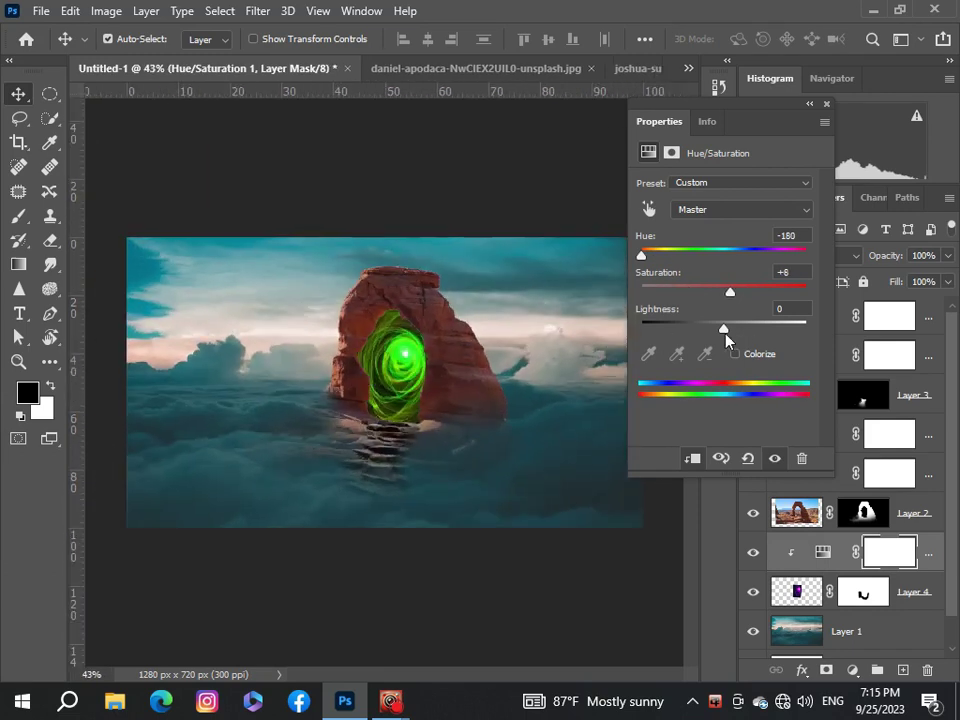
left_click_drag(725, 334, 716, 330)
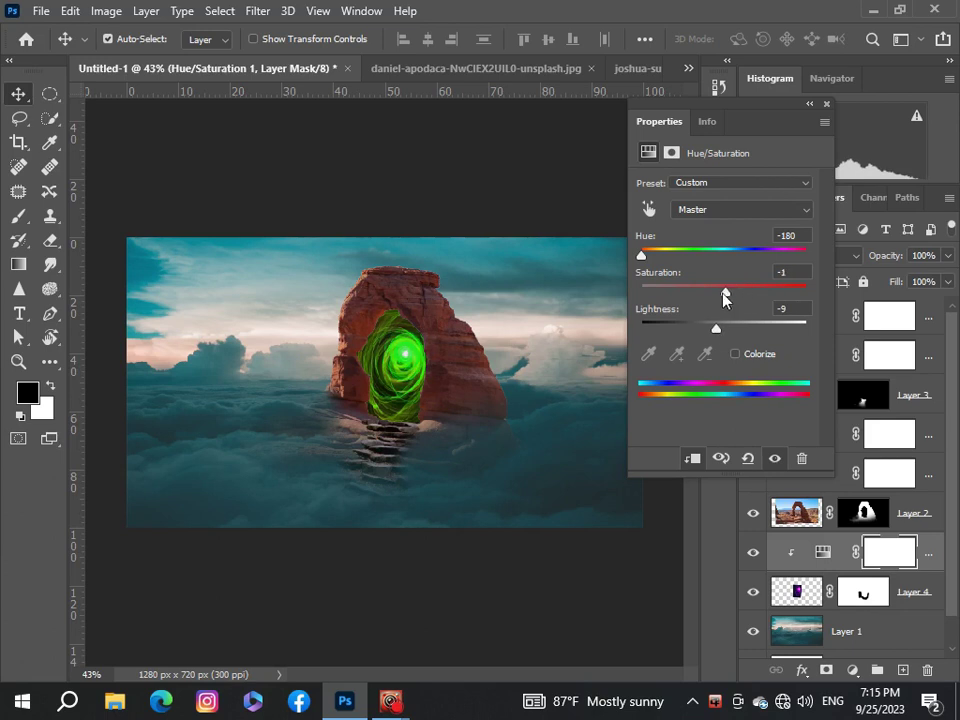
left_click_drag(656, 262, 657, 258)
scroll(223, 375, "down", 1)
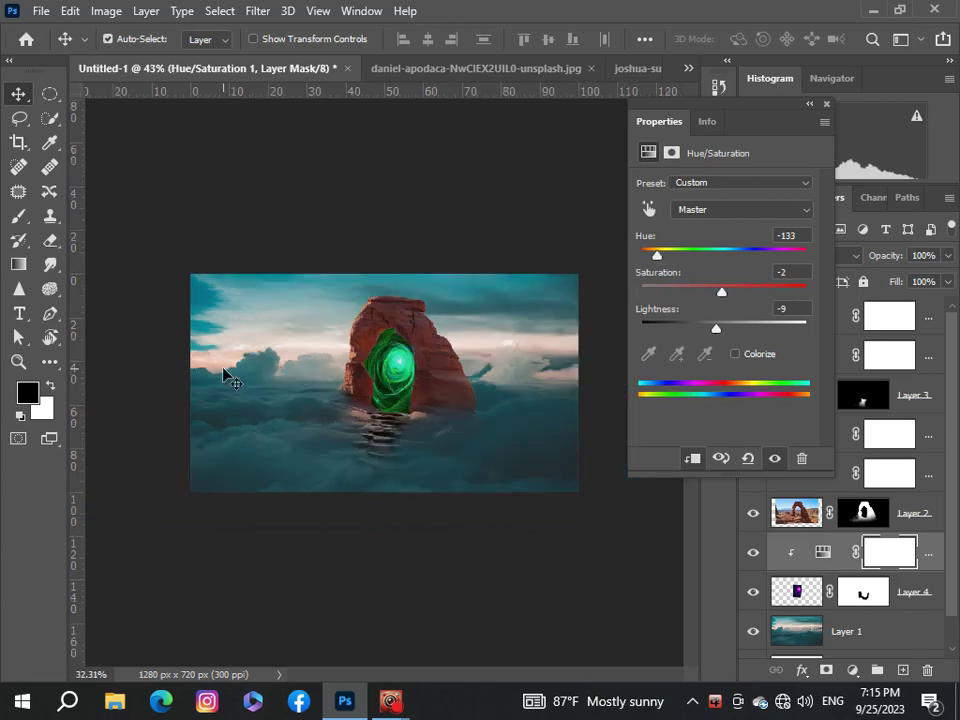
scroll(223, 375, "up", 2)
scroll(223, 375, "up", 2)
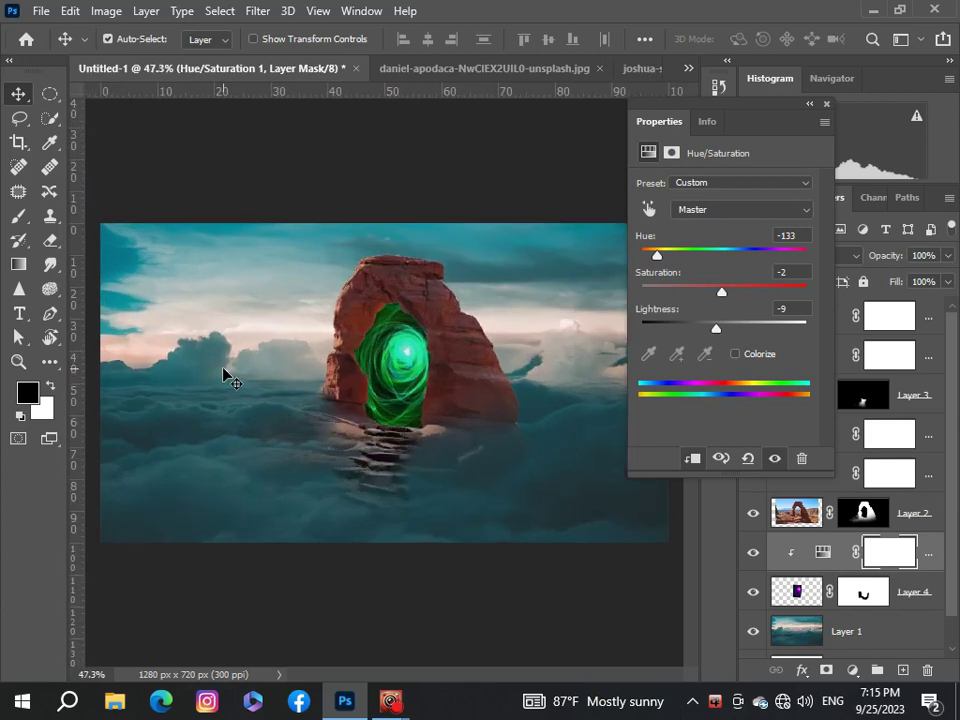
- Close the Hue/Saturation properties and inspect the glowing green portal
left_click(826, 106)
scroll(407, 317, "down", 3)
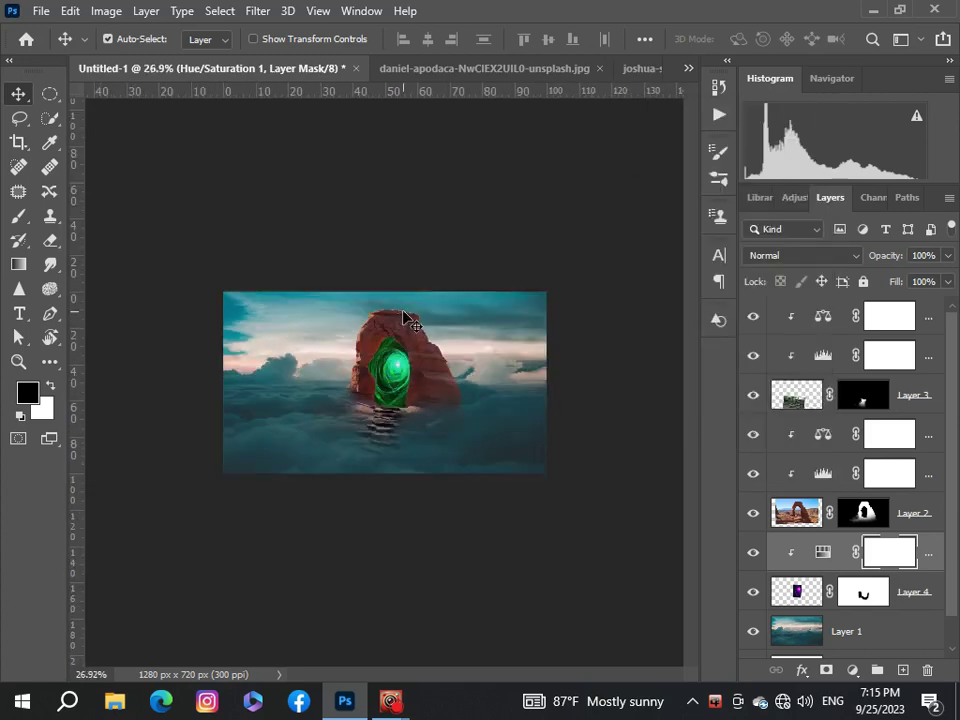
scroll(407, 317, "up", 2)
scroll(405, 318, "up", 1)
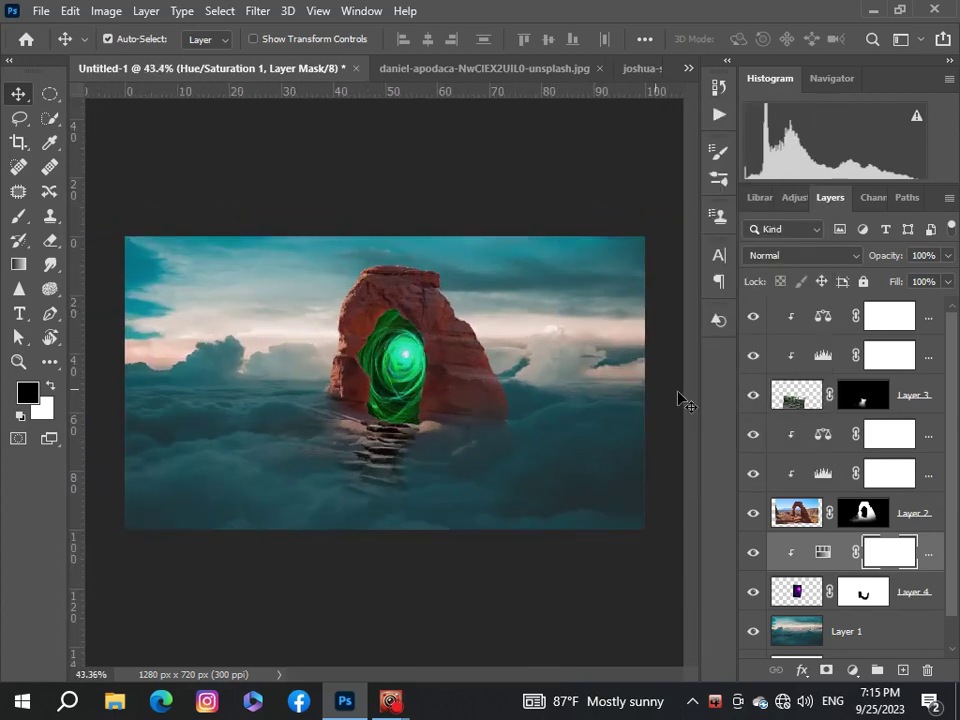
scroll(286, 273, "up", 2)
scroll(386, 369, "up", 2)
scroll(383, 370, "down", 2)
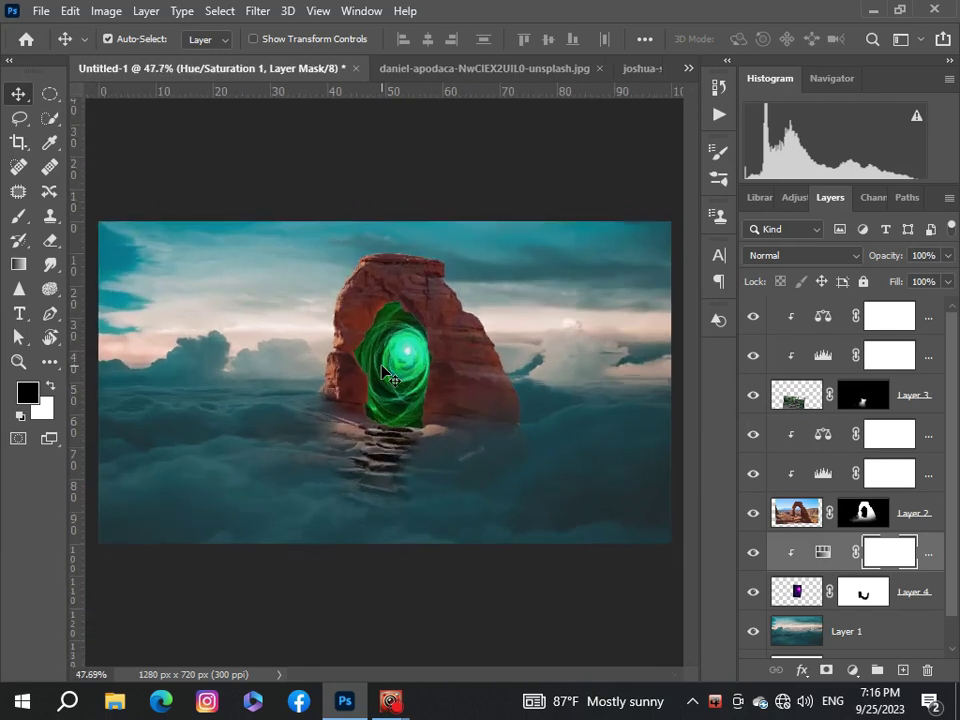
scroll(383, 370, "down", 2)
left_click(41, 11)
- Open the Unsplash hiker photo and unlock its background as Layer 0
left_click(60, 47)
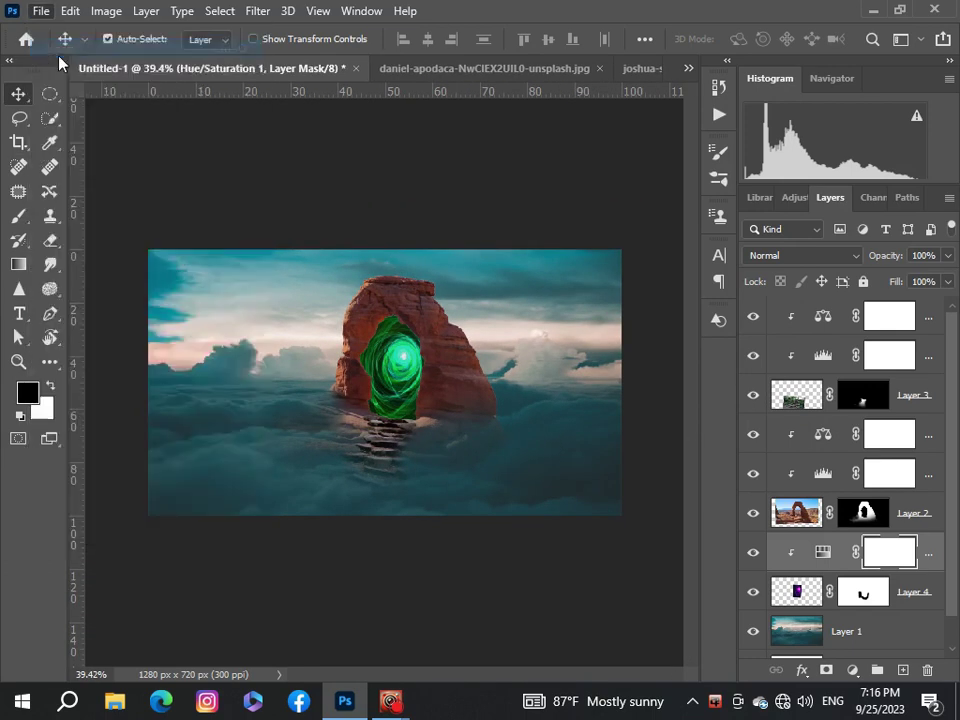
scroll(335, 237, "down", 3)
scroll(335, 237, "up", 3)
left_click(222, 172)
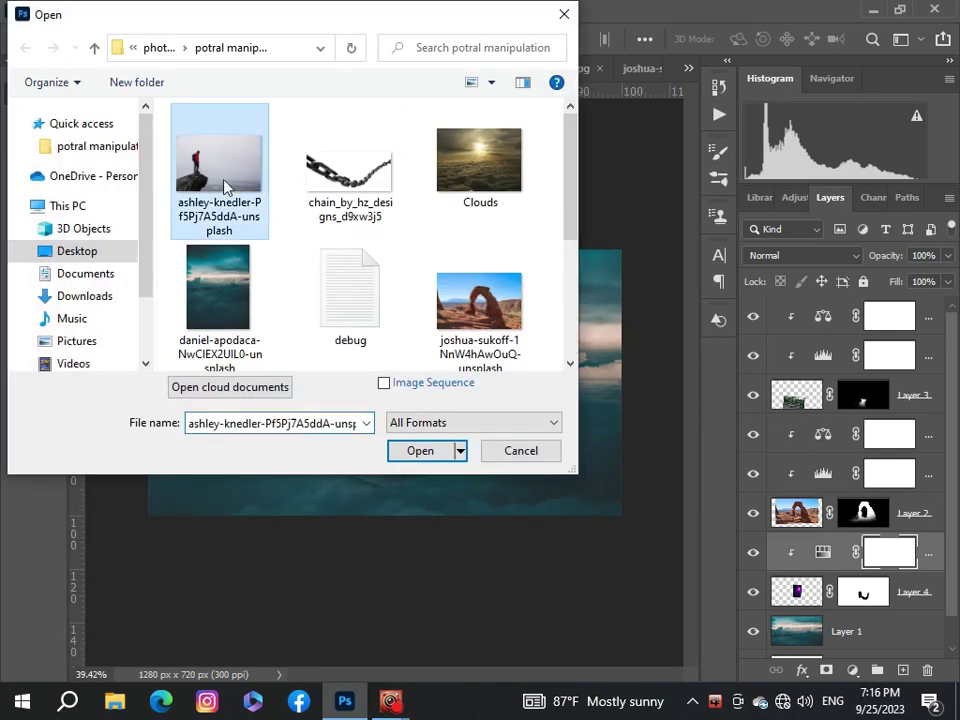
left_click(428, 450)
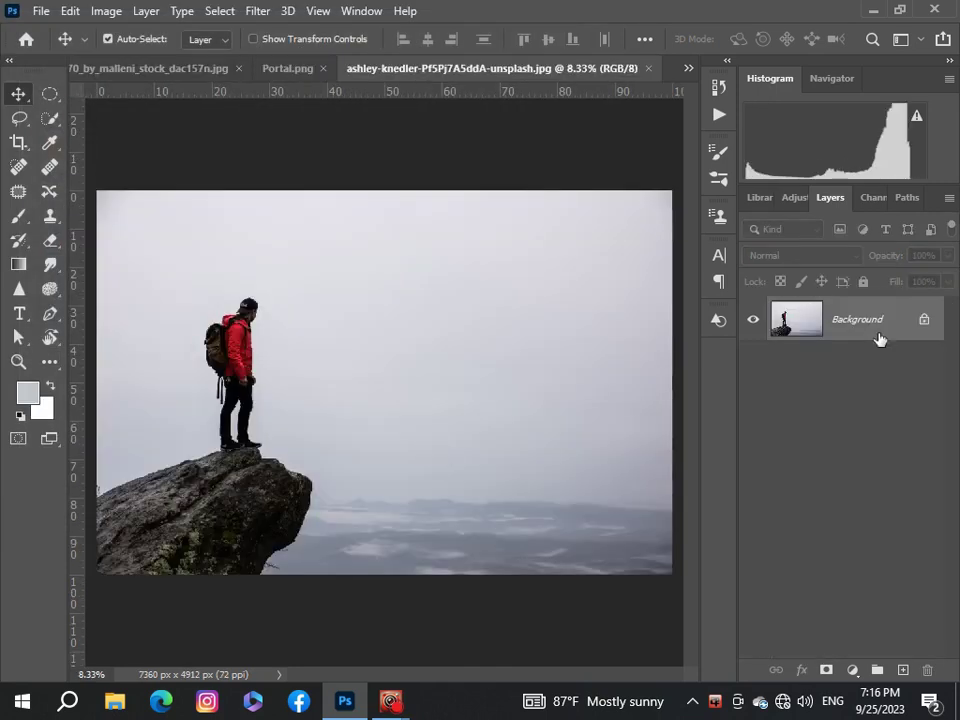
left_click(924, 320)
- Quick-select the hiker's red jacket and backpack
scroll(195, 390, "down", 1)
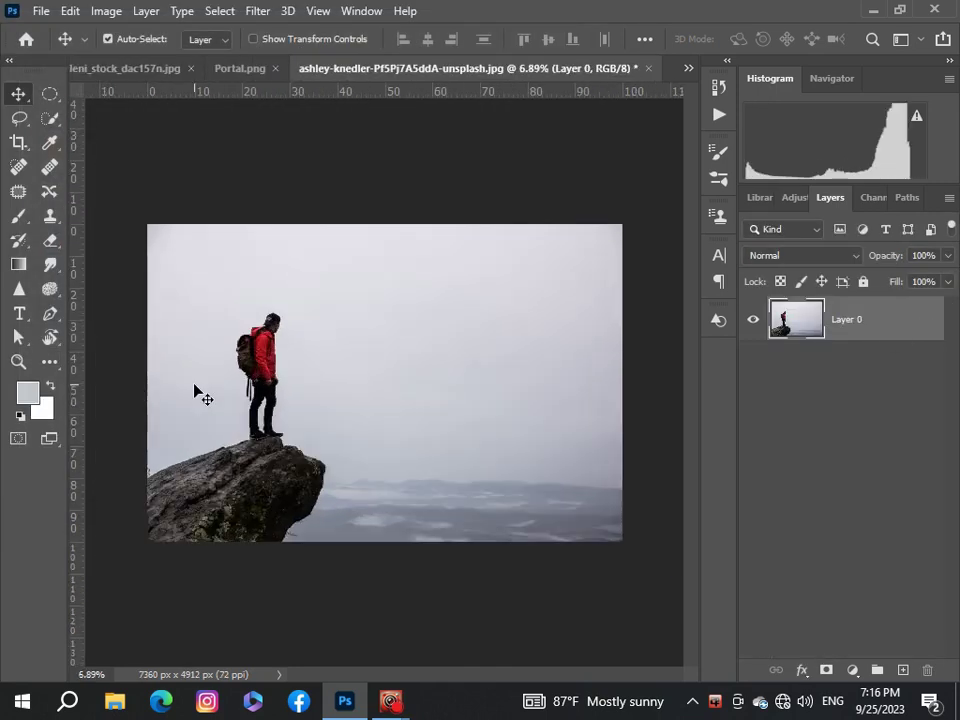
left_click(50, 118)
scroll(215, 352, "up", 4)
scroll(240, 340, "up", 2)
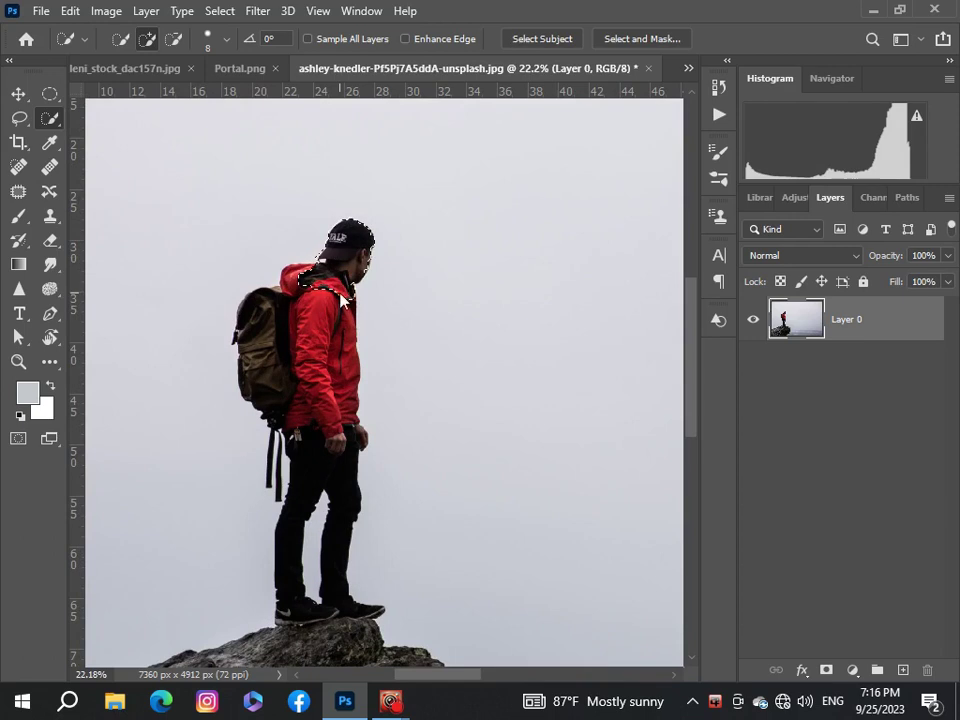
mouse_move(342, 298)
left_mouse_down()
mouse_move(295, 435)
mouse_move(325, 600)
left_mouse_up()
left_click_drag(690, 369, 692, 400)
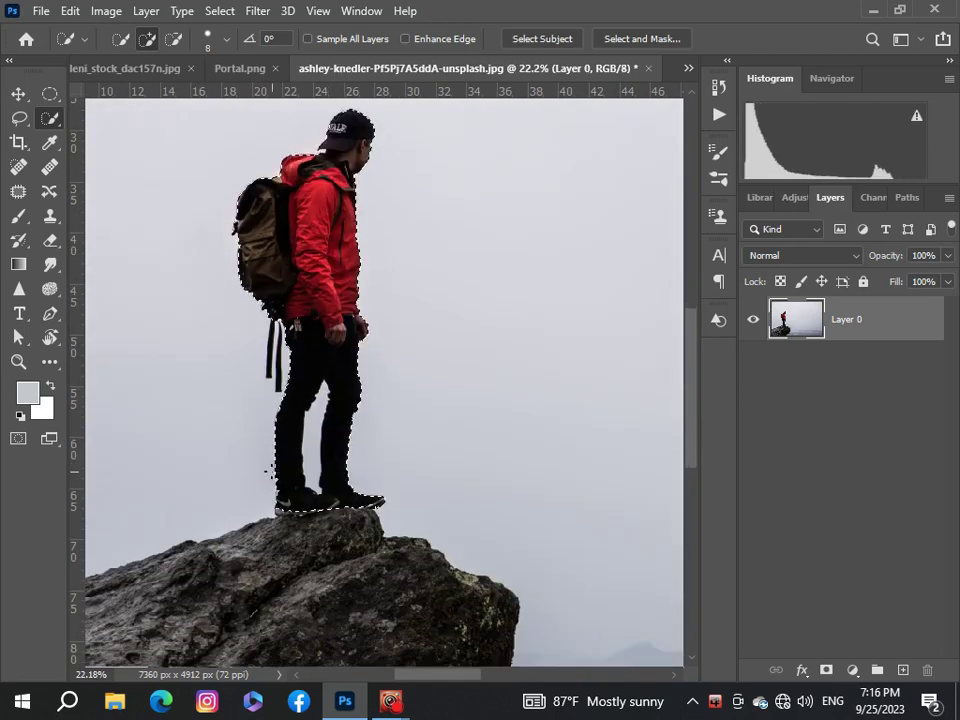
scroll(268, 470, "up", 4)
scroll(330, 530, "up", 5)
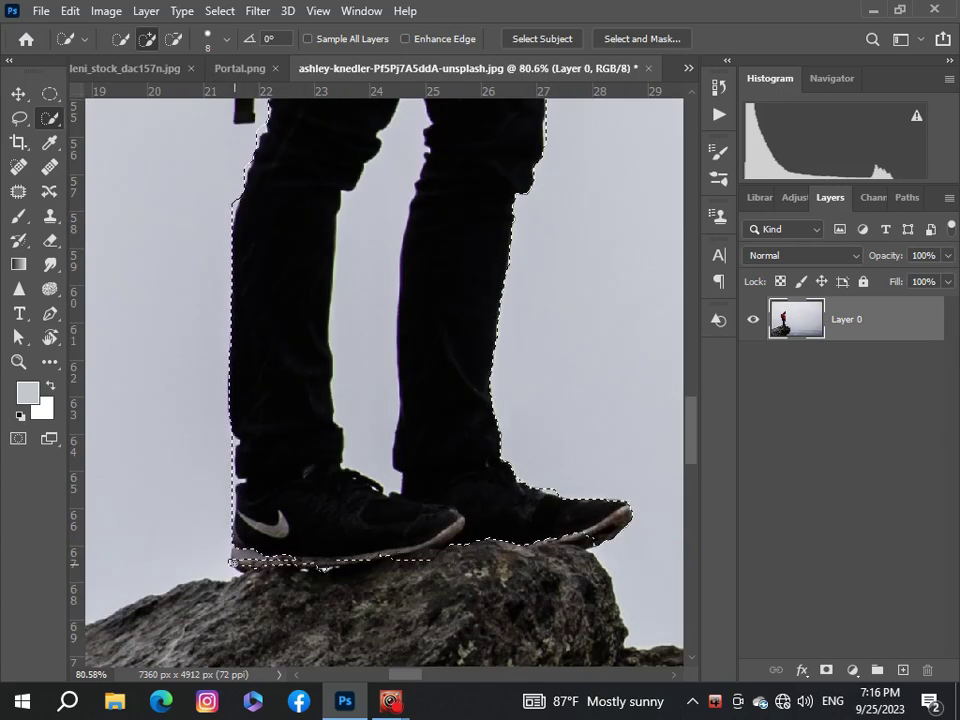
scroll(283, 556, "down", 4)
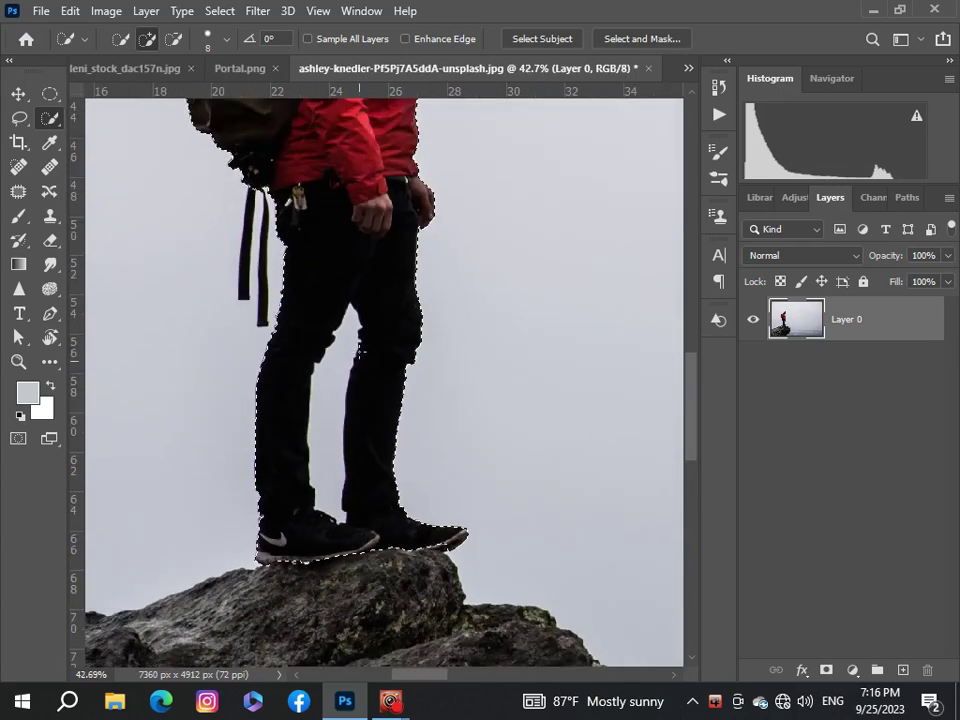
scroll(321, 313, "up", 4)
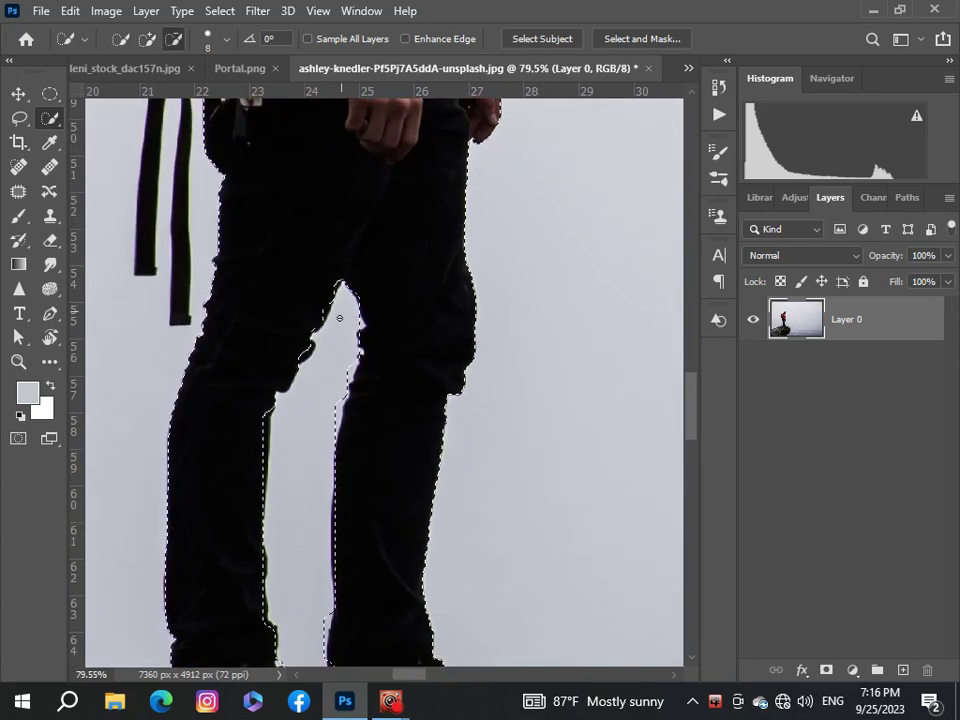
- Refine the hiker selection around the legs and shoe soles
left_click_drag(340, 315, 343, 381)
scroll(624, 429, "down", 3)
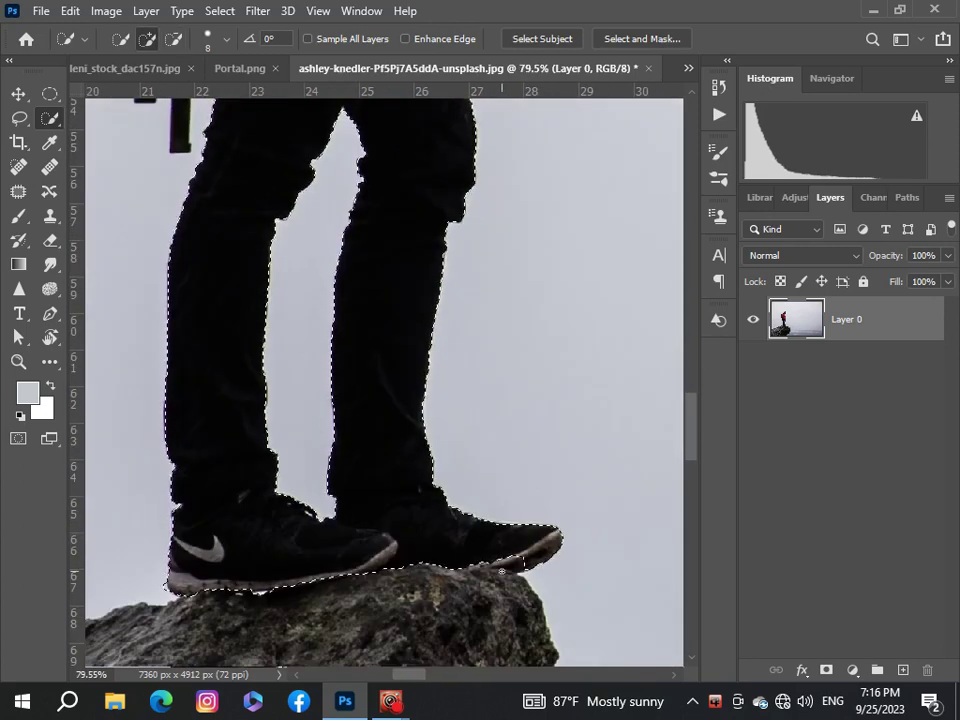
scroll(531, 557, "up", 2)
left_click_drag(531, 553, 499, 568)
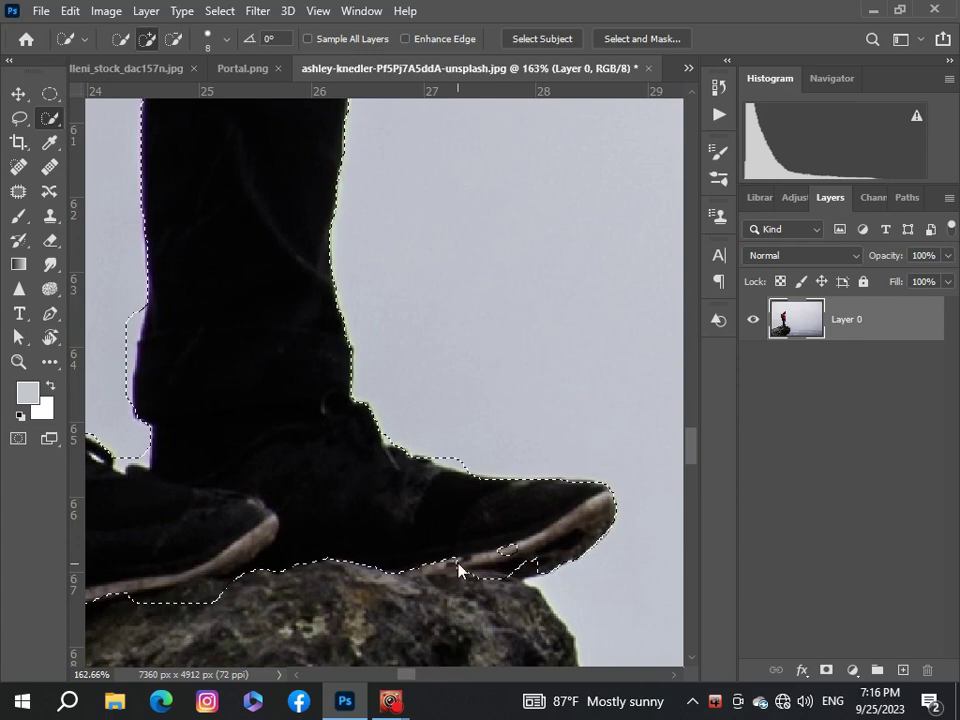
scroll(489, 561, "down", 3)
scroll(489, 561, "down", 3)
scroll(489, 561, "down", 2)
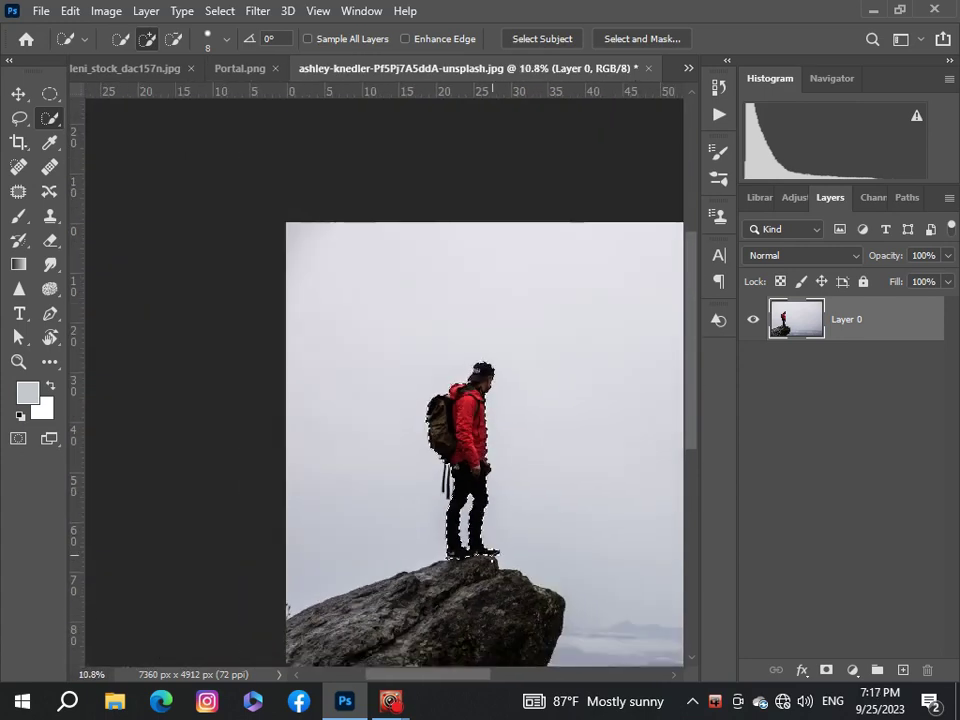
- Mask out everything but the hiker and nudge the cut-out slightly up-left
left_click(826, 670)
scroll(474, 447, "up", 3)
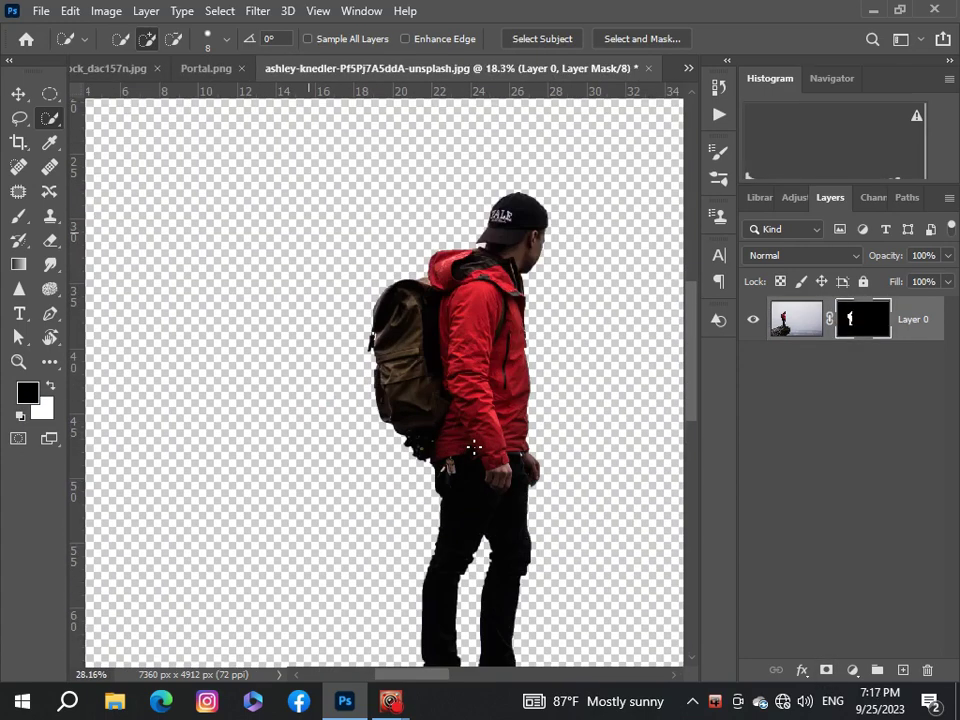
scroll(474, 447, "up", 2)
scroll(474, 447, "up", 1)
scroll(474, 447, "down", 3)
scroll(471, 447, "down", 2)
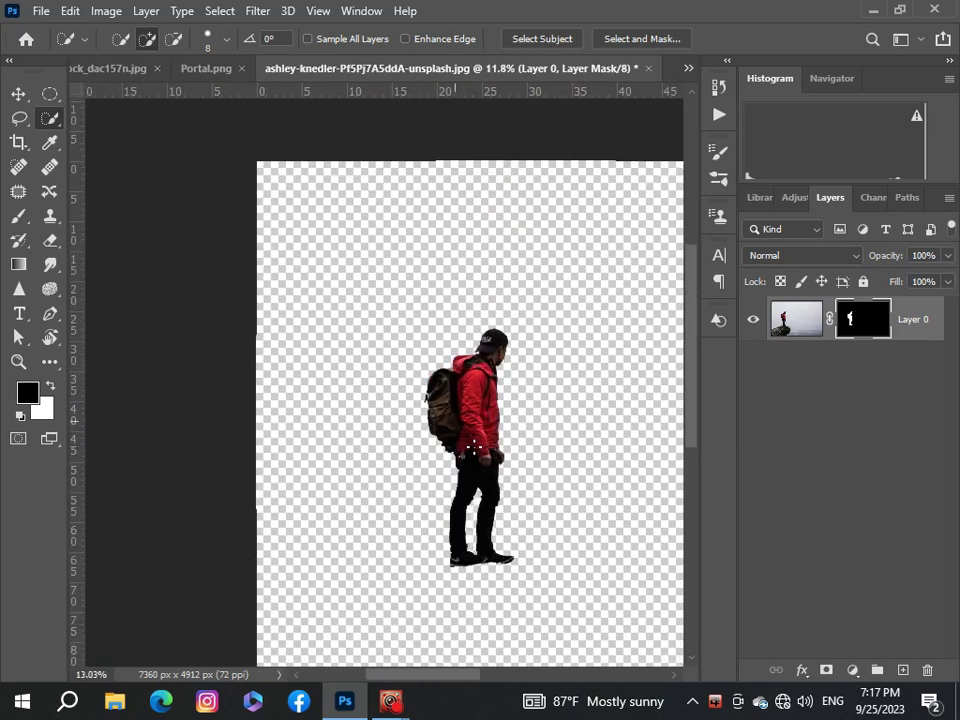
scroll(474, 447, "down", 1)
key("v")
left_click_drag(465, 440, 457, 428)
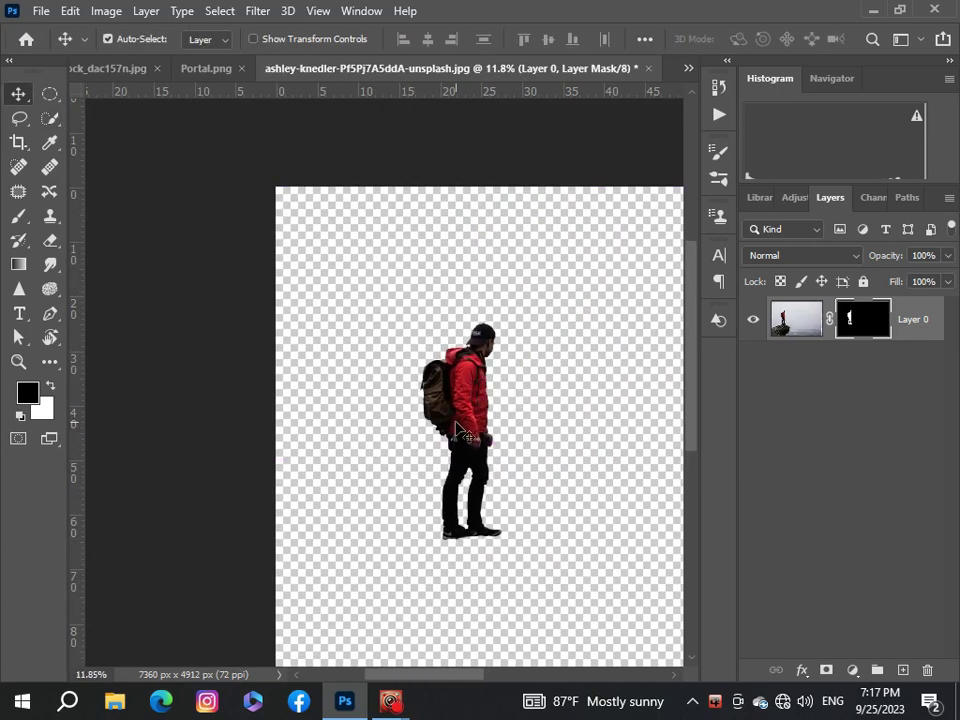
- Bring the cut-out hiker into Untitled-1 as a new top layer
scroll(311, 381, "down", 2)
scroll(270, 395, "down", 1)
left_click_drag(270, 395, 335, 400)
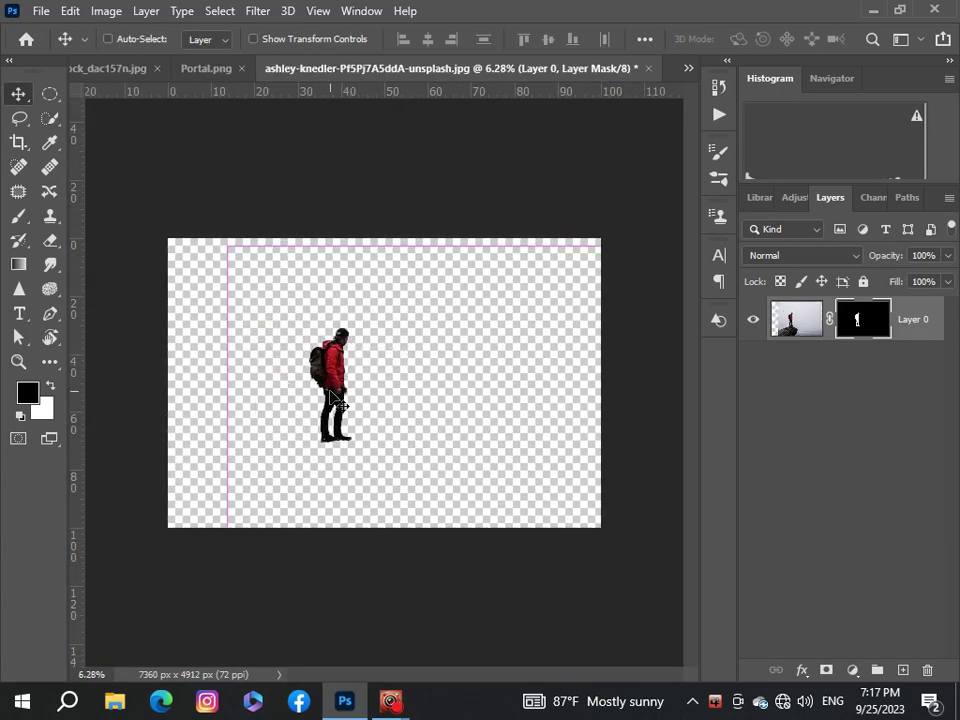
left_click(688, 68)
left_click(335, 75)
scroll(435, 364, "down", 1)
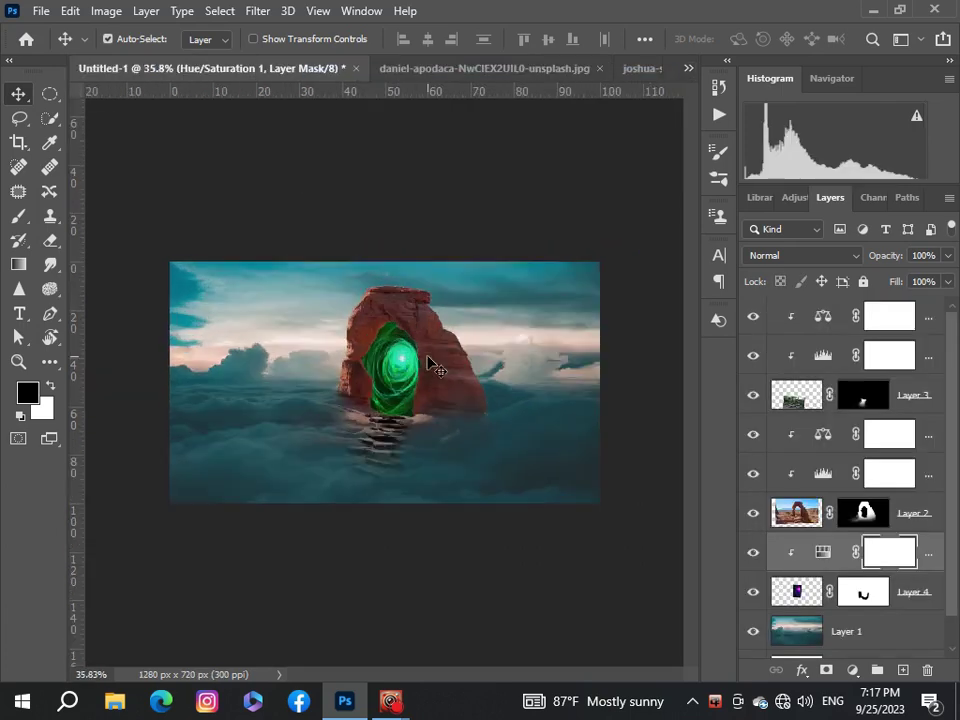
scroll(592, 372, "up", 2)
left_click(932, 328)
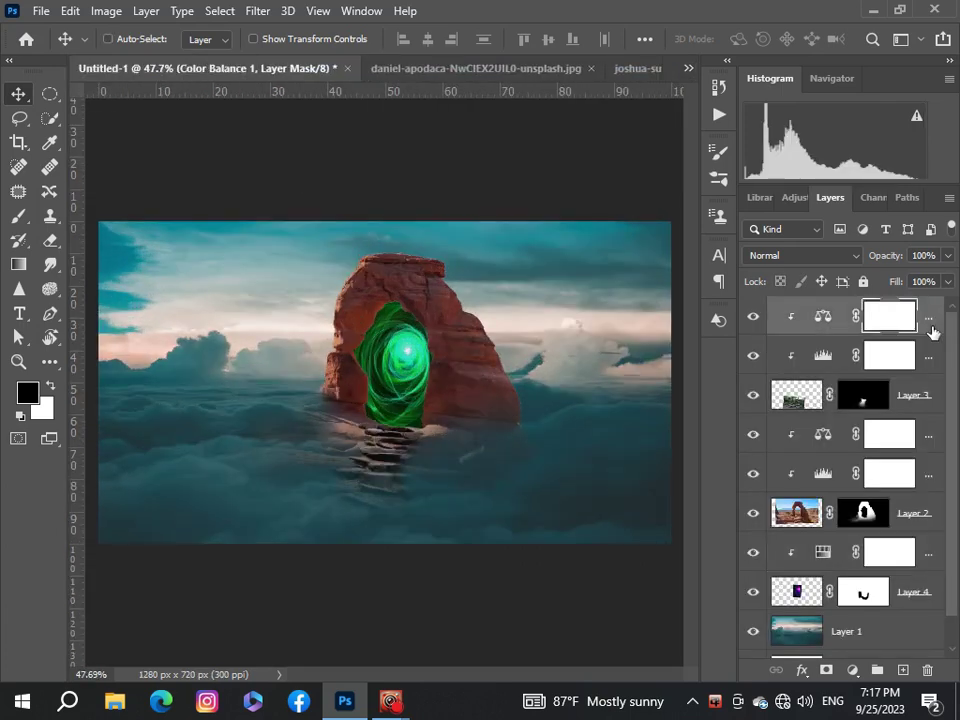
key("ctrl+v")
- Scale the hiker down sharply and move it toward the stairs
key("ctrl+t")
scroll(538, 372, "down", 3)
scroll(439, 390, "down", 3)
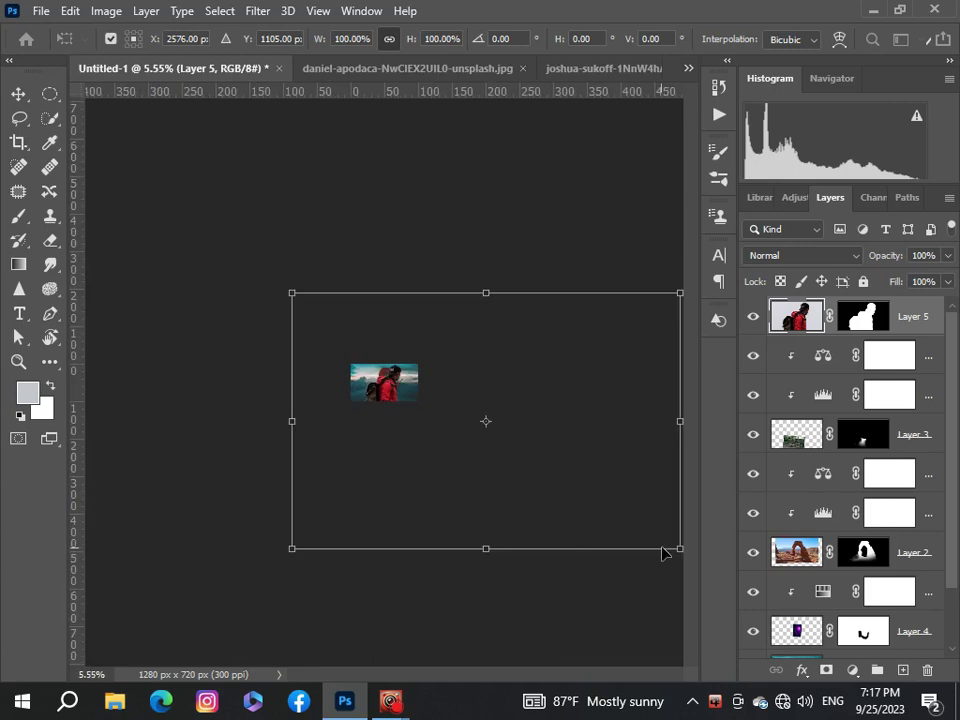
mouse_move(677, 545)
left_mouse_down()
mouse_move(395, 356)
mouse_move(427, 390)
left_mouse_up()
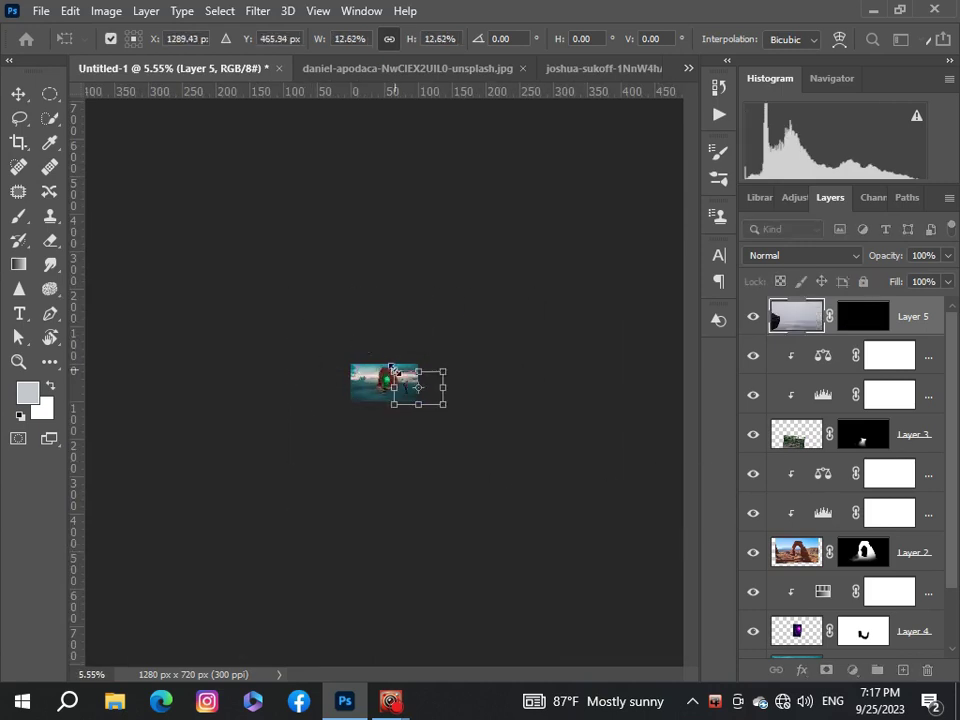
scroll(389, 396, "up", 2)
scroll(389, 396, "up", 3)
left_click_drag(601, 453, 317, 422)
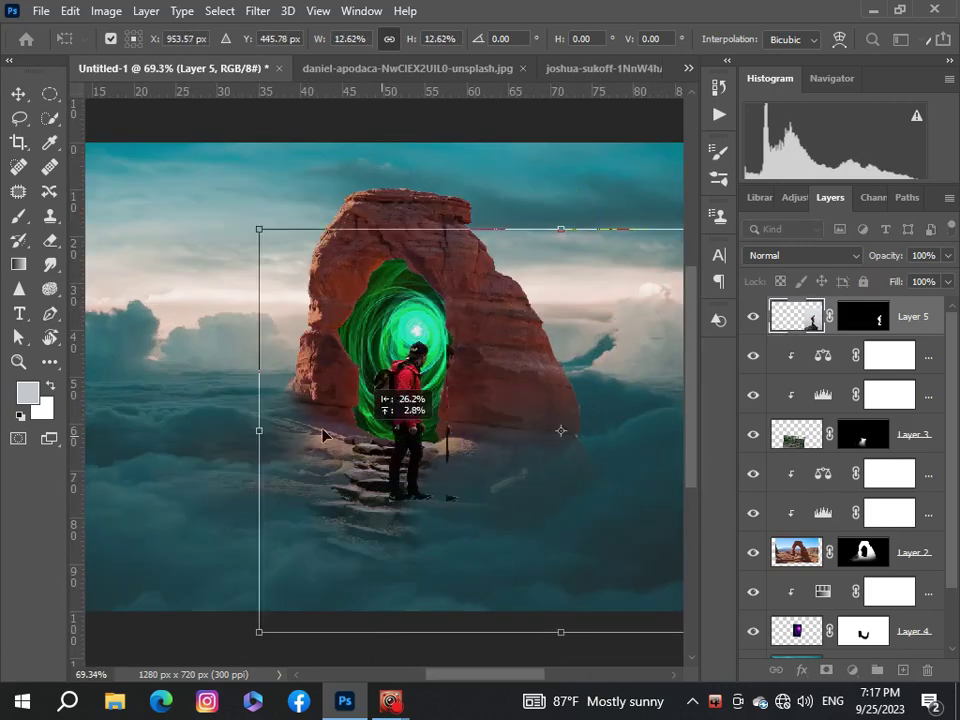
left_click_drag(220, 215, 335, 300)
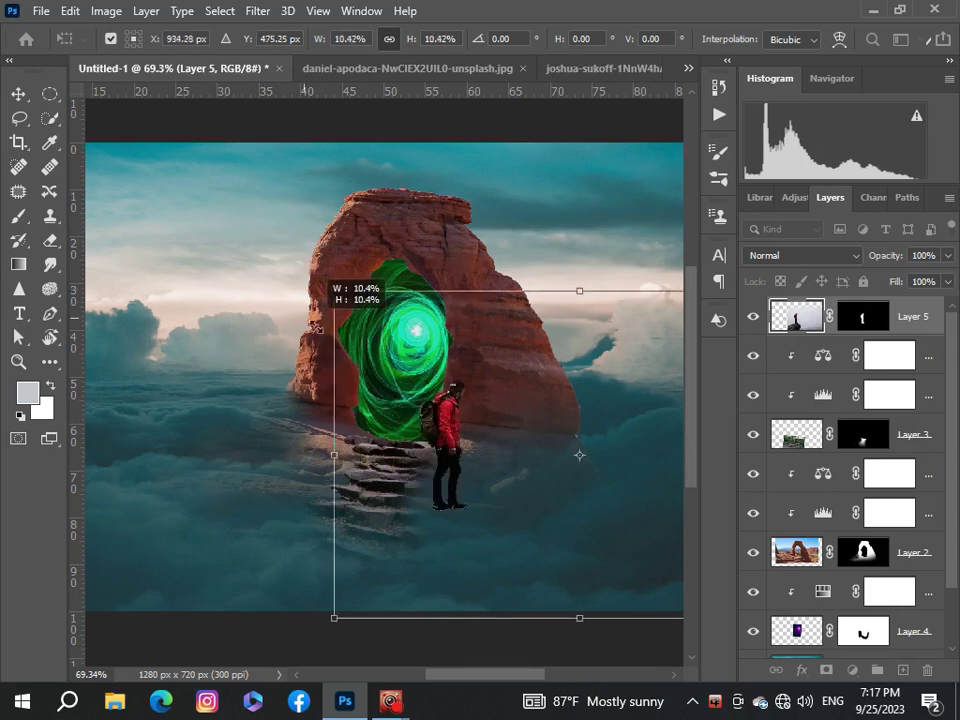
left_click_drag(464, 371, 427, 489)
- Fine-tune the hiker to about 7.37% standing on the steps, then commit
scroll(431, 491, "down", 3)
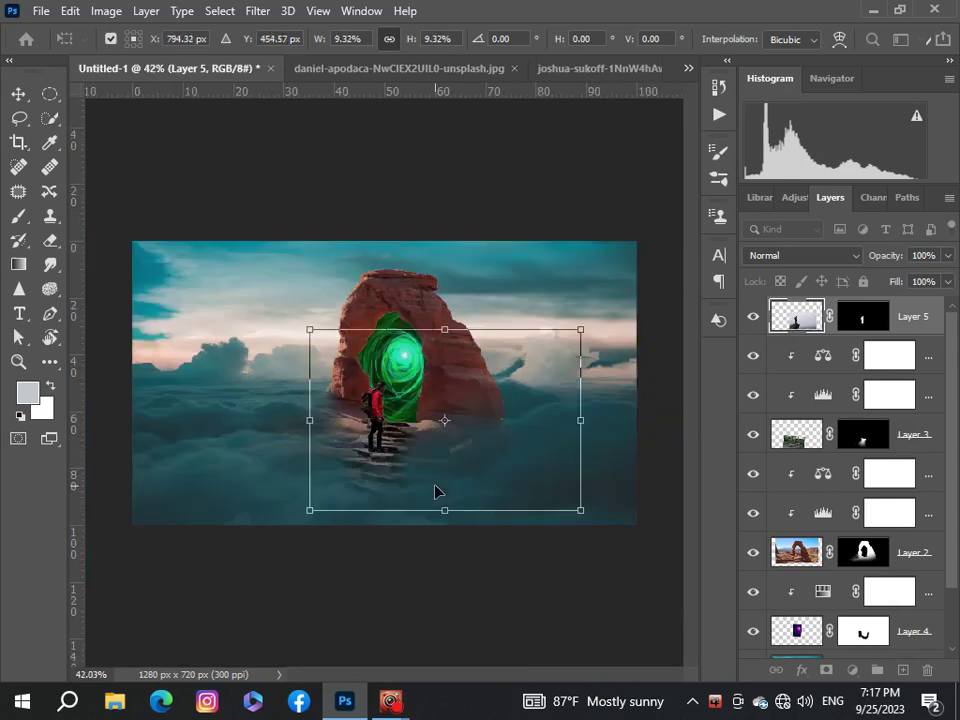
scroll(435, 491, "down", 2)
left_click_drag(507, 405, 453, 408)
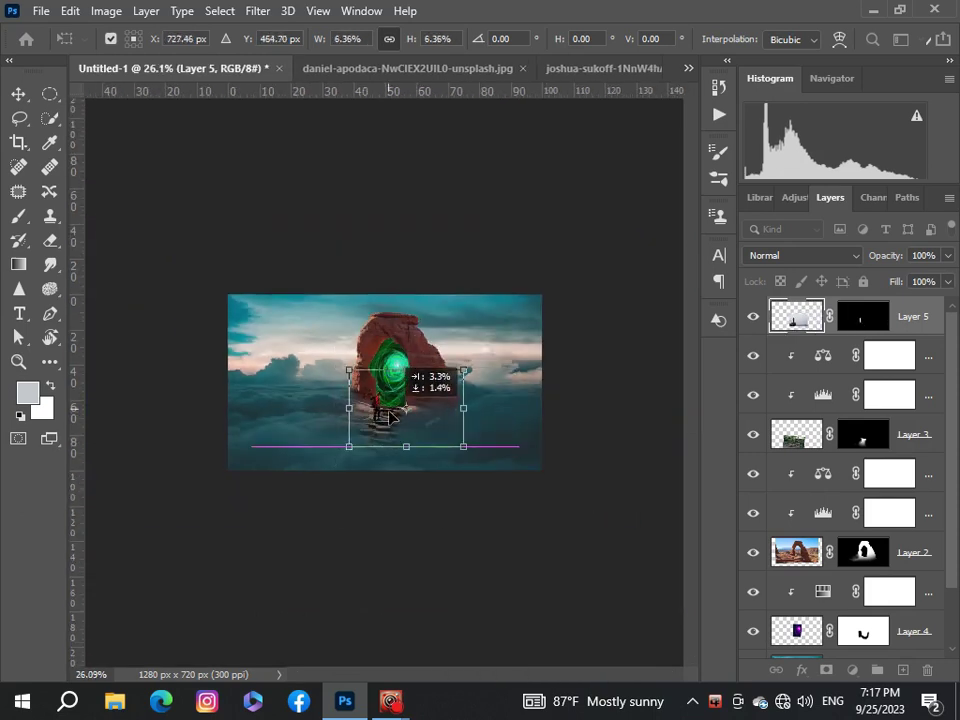
scroll(386, 380, "up", 2)
scroll(435, 376, "up", 2)
left_click_drag(452, 343, 452, 313)
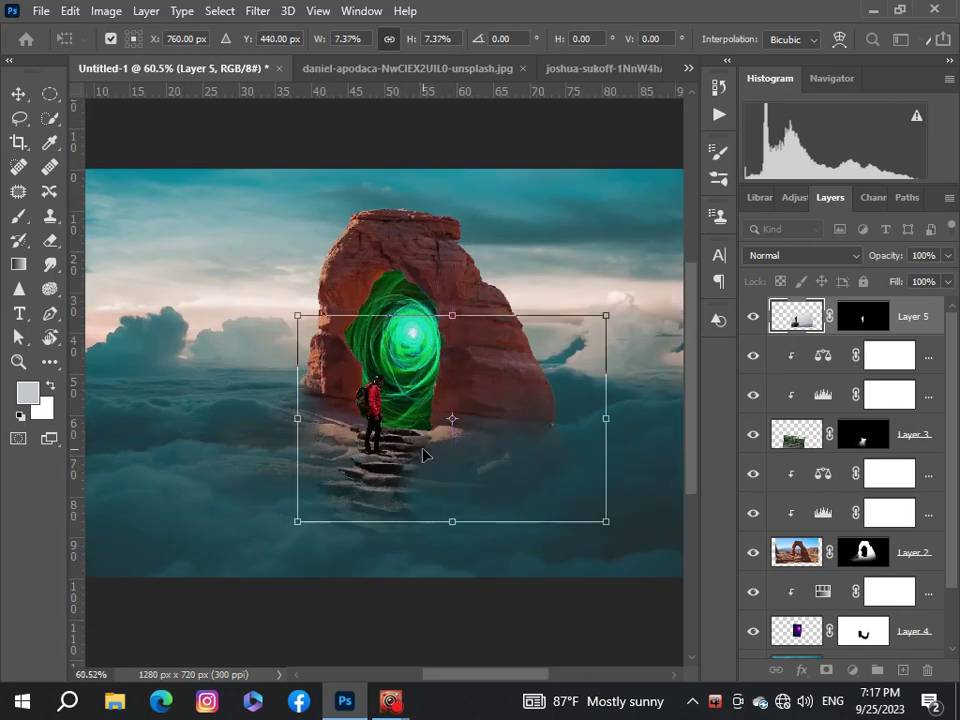
left_click_drag(424, 454, 435, 476)
scroll(435, 476, "down", 2)
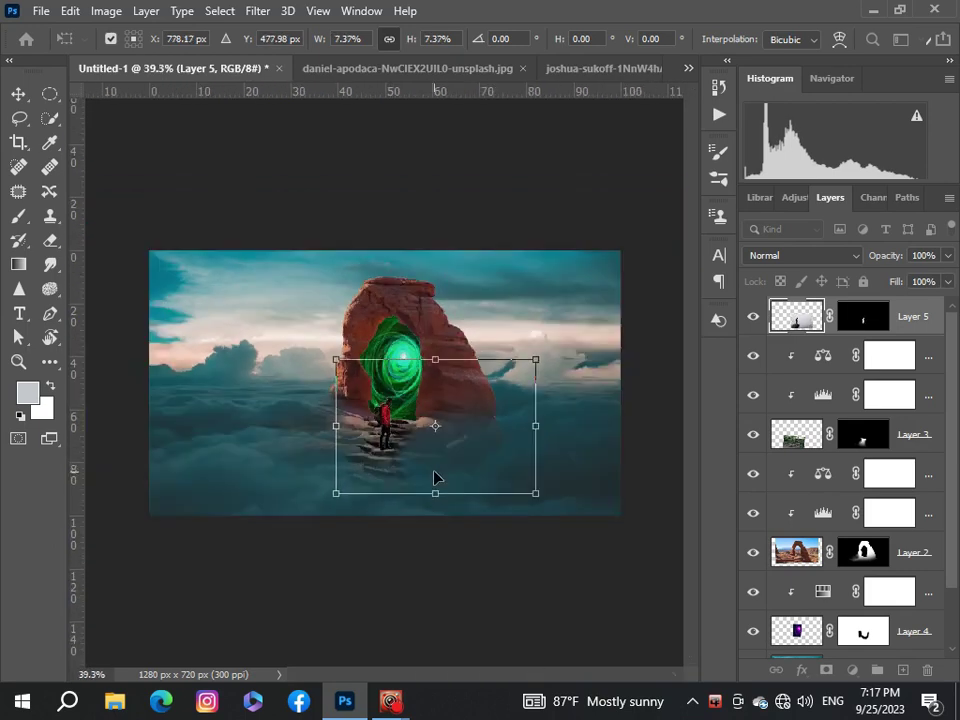
scroll(435, 476, "down", 2)
scroll(392, 388, "up", 1)
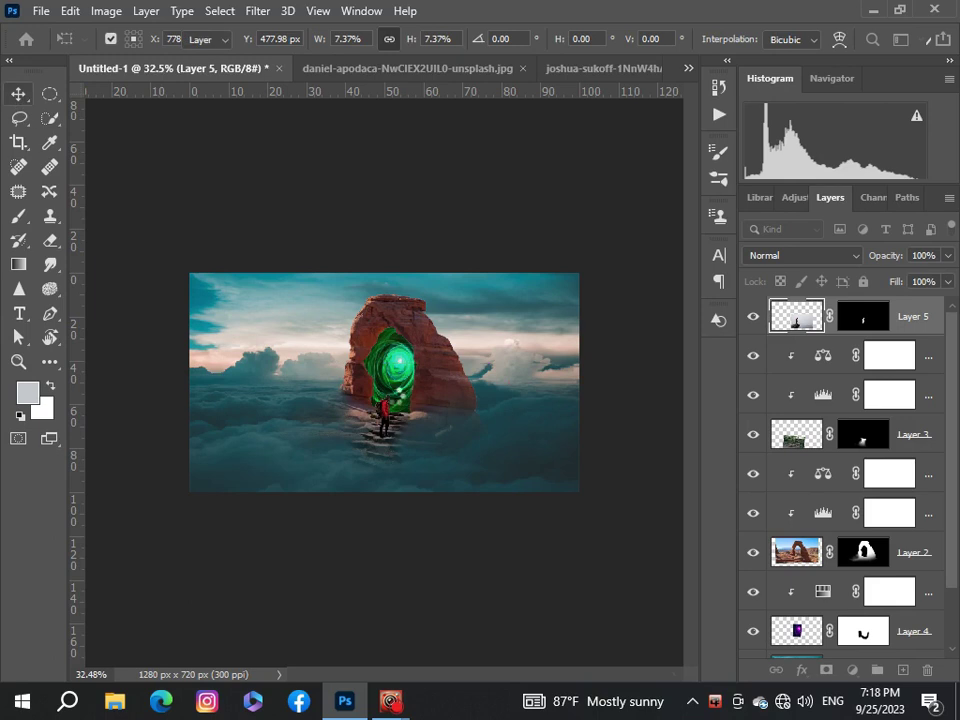
left_click(17, 95)
scroll(296, 296, "up", 3)
scroll(296, 296, "up", 2)
scroll(398, 403, "down", 3)
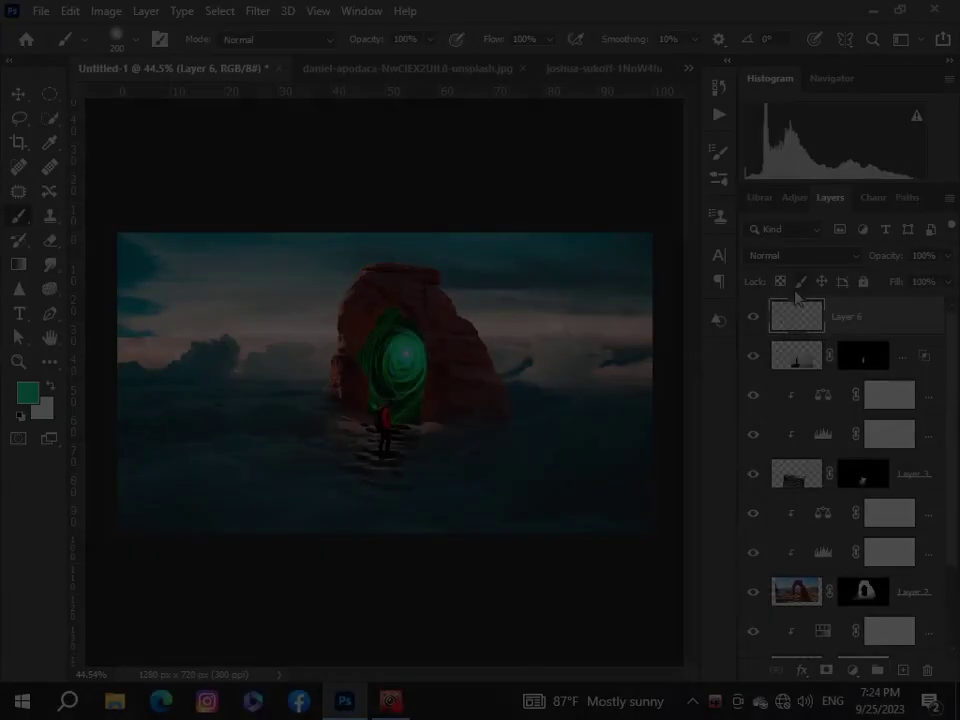
- Set Layer 6's blend mode to Vivid Light
left_click(851, 257)
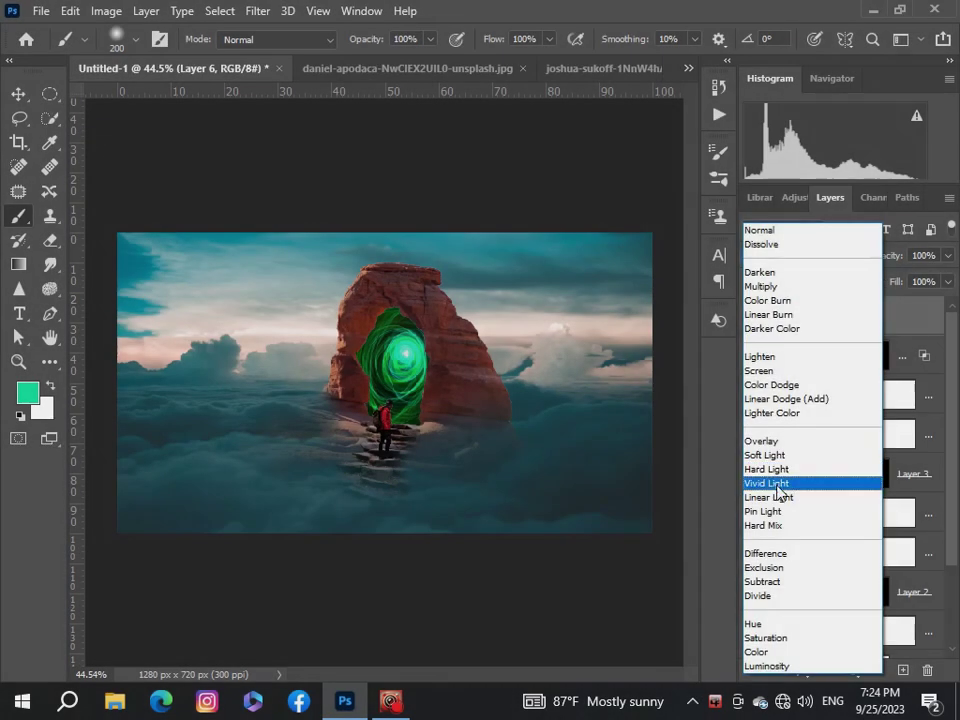
left_click(766, 483)
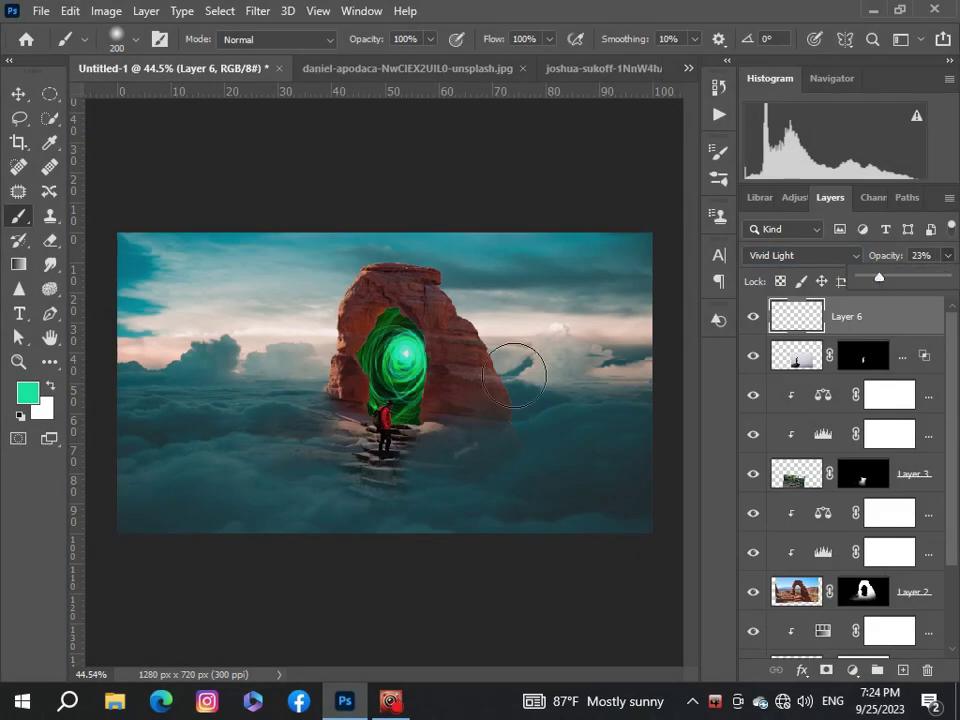
scroll(329, 388, "up", 5)
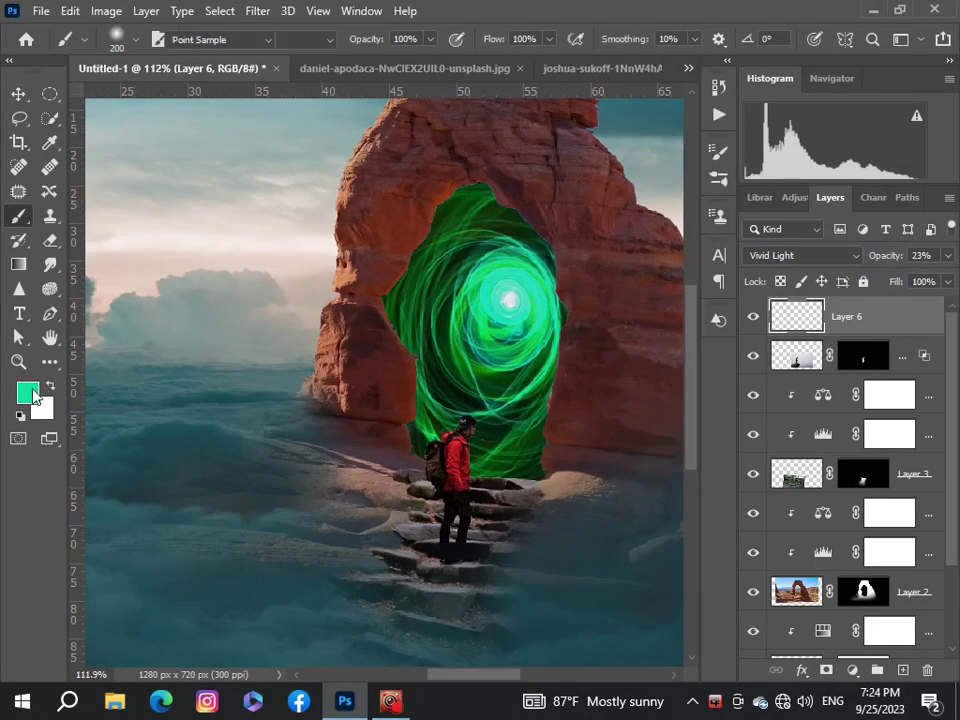
- Sample a darker green from the portal swirl as the foreground colour for the Brush
left_click(33, 395)
left_click(444, 342)
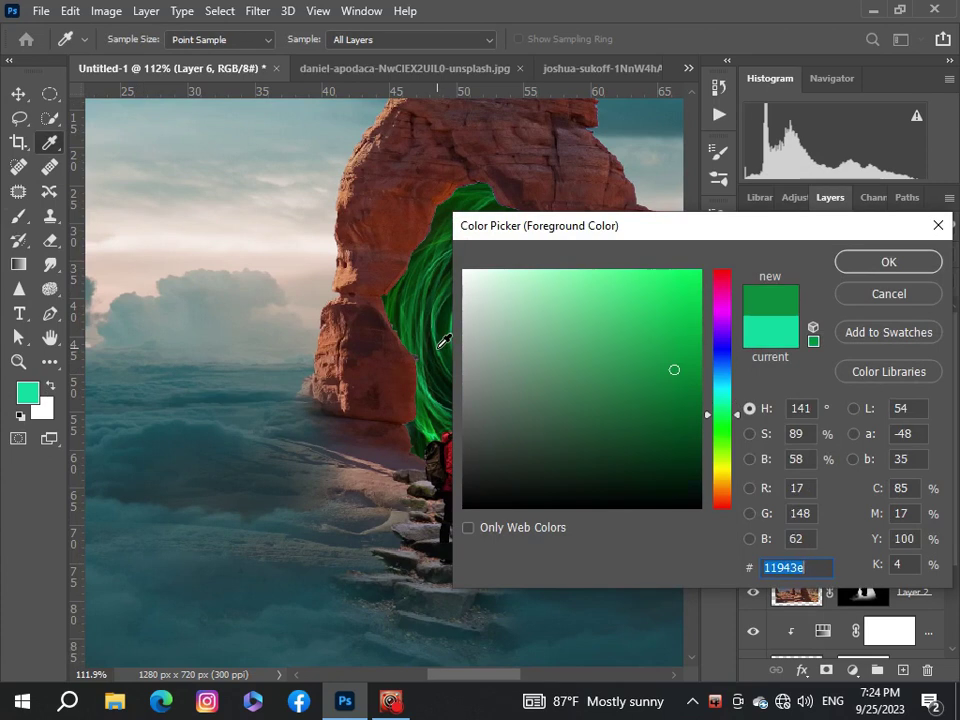
left_click(888, 262)
key("b")
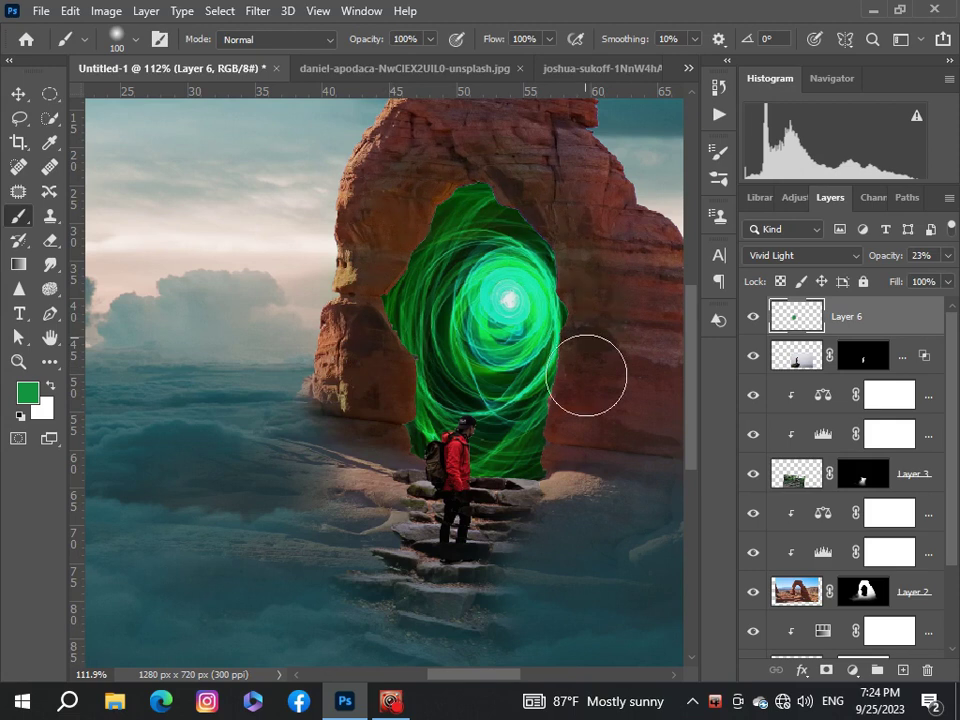
- Adjust Layer 6's opacity and paint soft green glow over the rock edges and steps
scroll(572, 422, "down", 4)
scroll(435, 403, "down", 5)
scroll(435, 403, "up", 2)
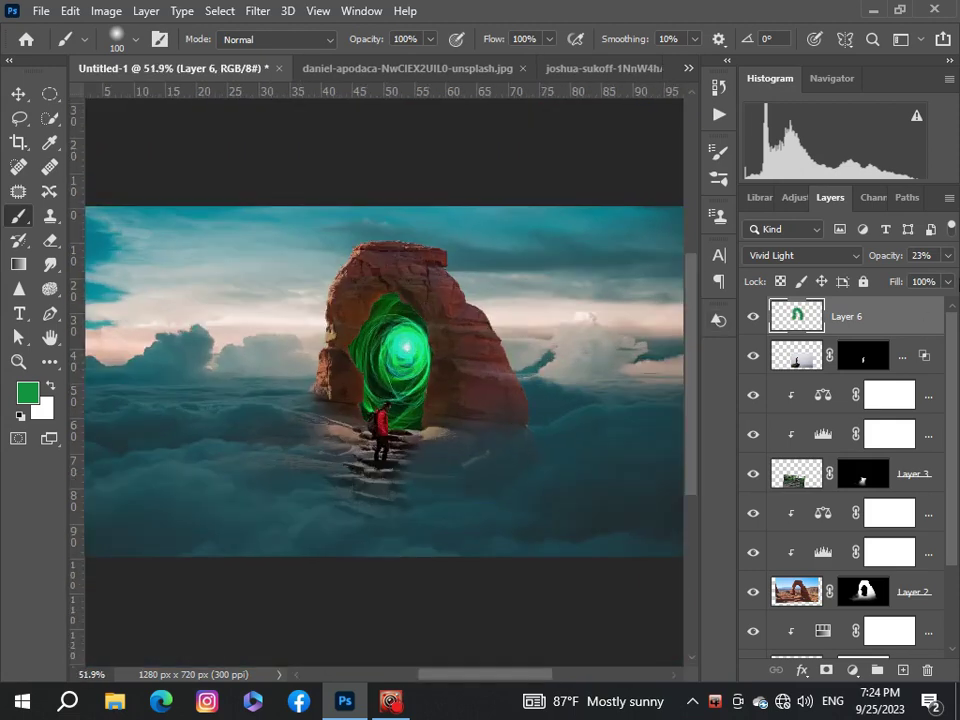
mouse_move(879, 277)
left_mouse_down()
mouse_move(903, 279)
mouse_move(893, 283)
left_mouse_up()
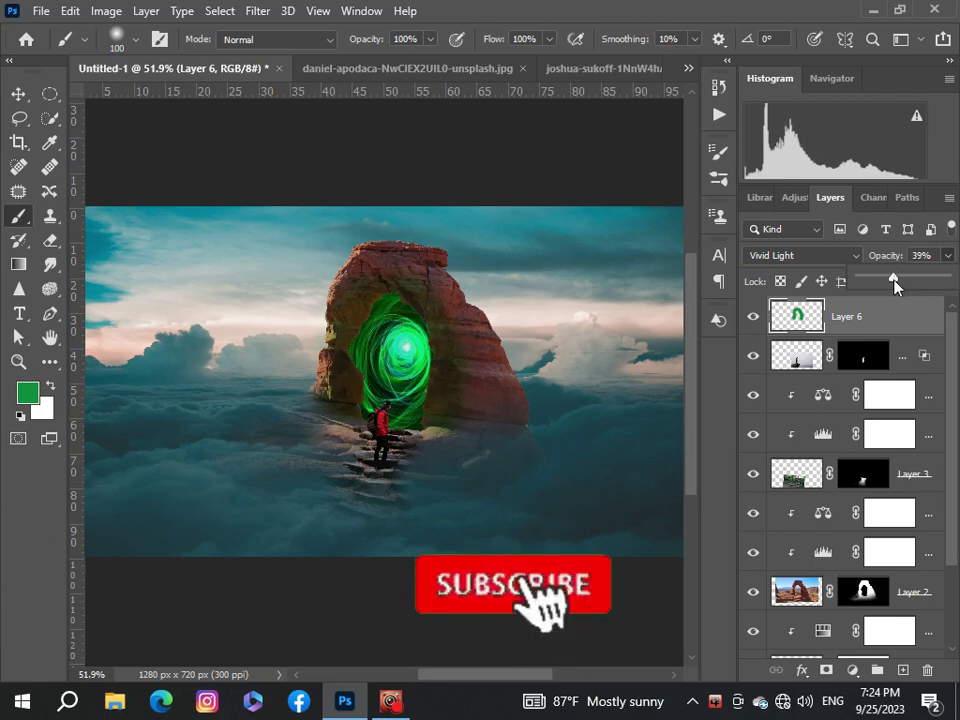
scroll(314, 484, "down", 1)
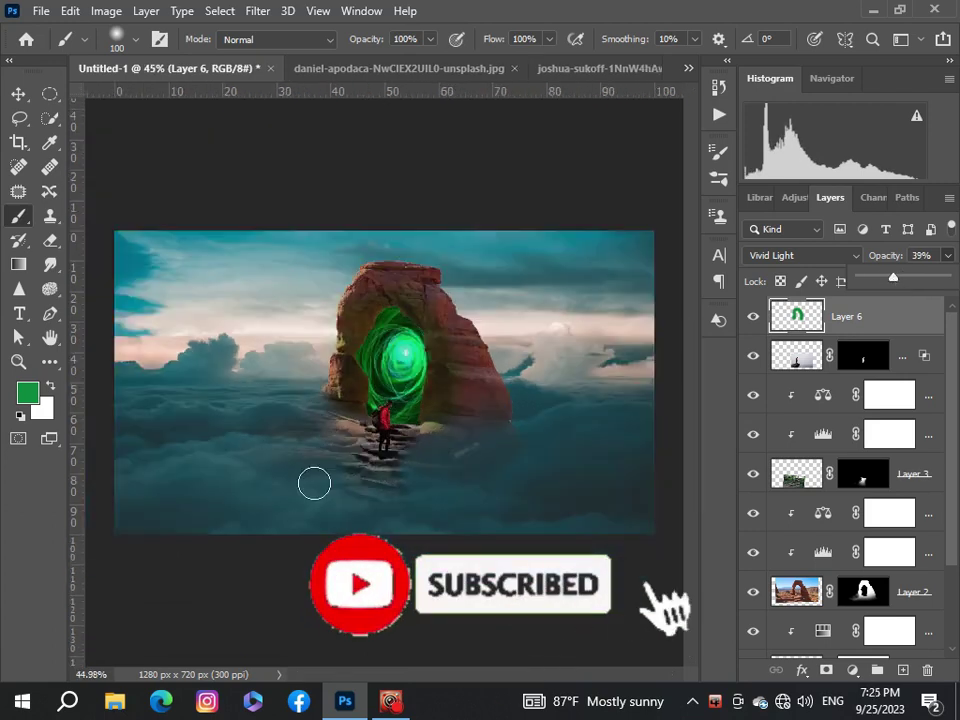
scroll(313, 484, "down", 1)
scroll(313, 484, "up", 1)
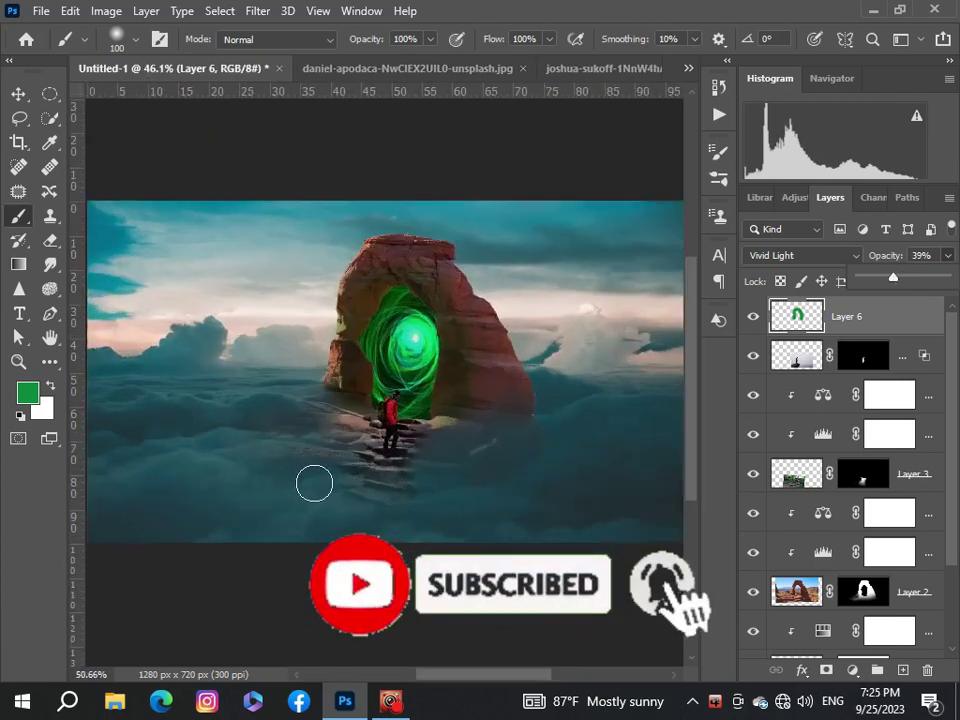
scroll(330, 470, "up", 3)
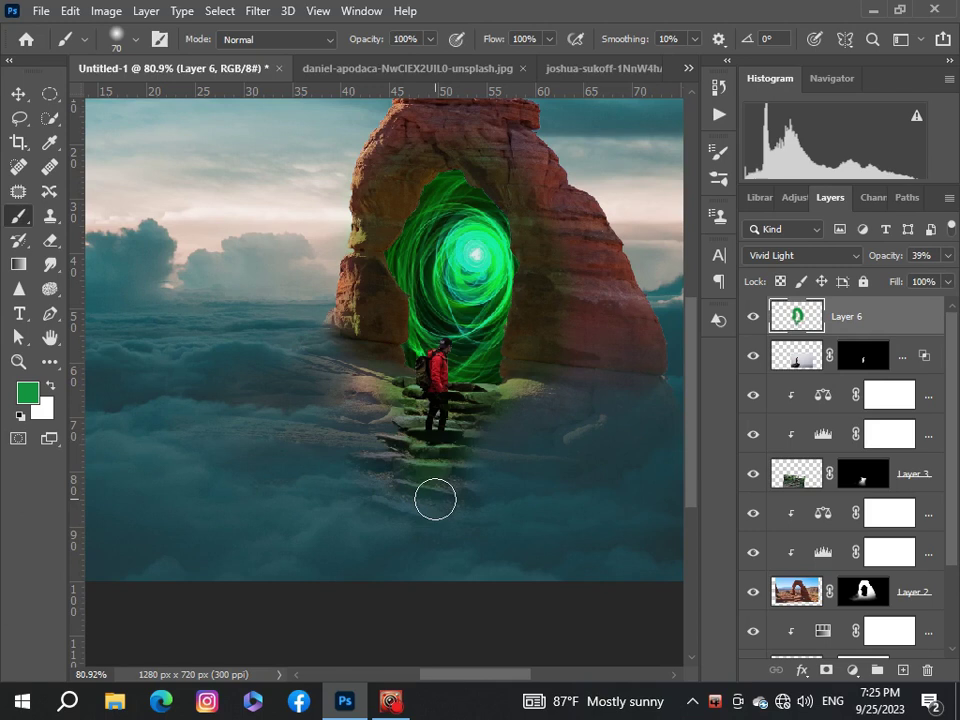
scroll(436, 499, "down", 2)
scroll(436, 499, "down", 2)
scroll(460, 485, "up", 3)
scroll(469, 478, "up", 2)
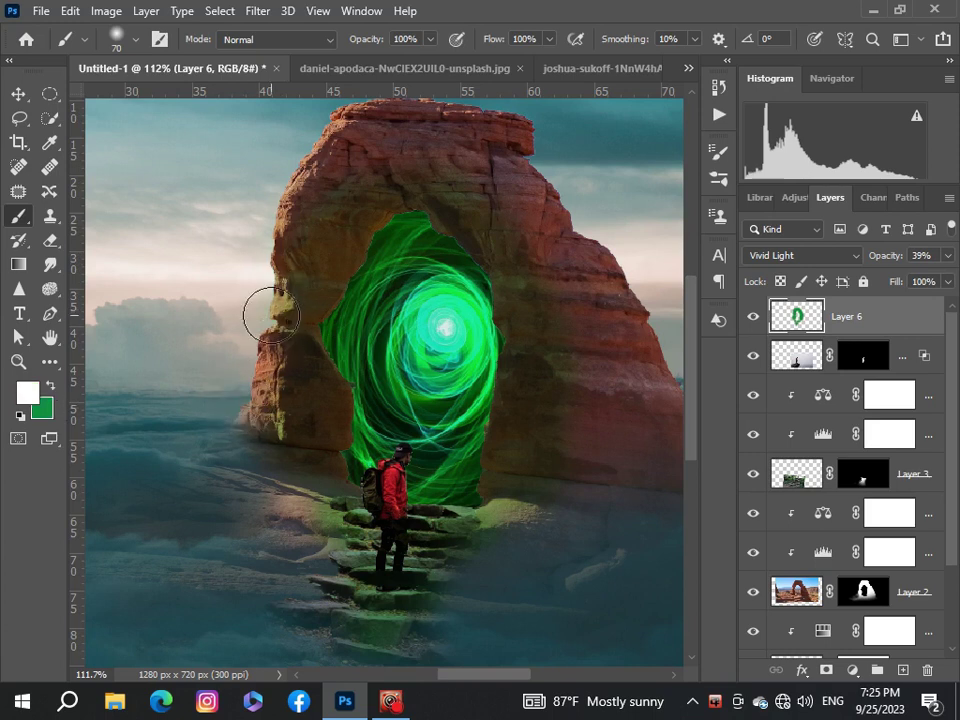
scroll(98, 355, "down", 1)
- Sample the rock's brown as the background colour
scroll(103, 360, "up", 2)
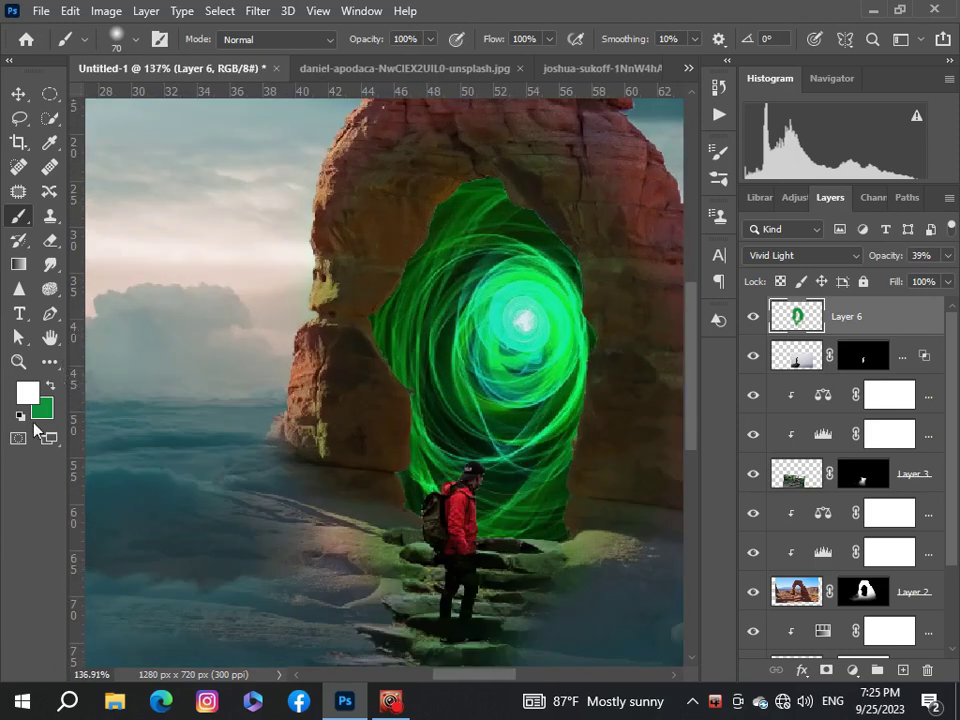
left_click(42, 408)
left_click(316, 365)
key("Return")
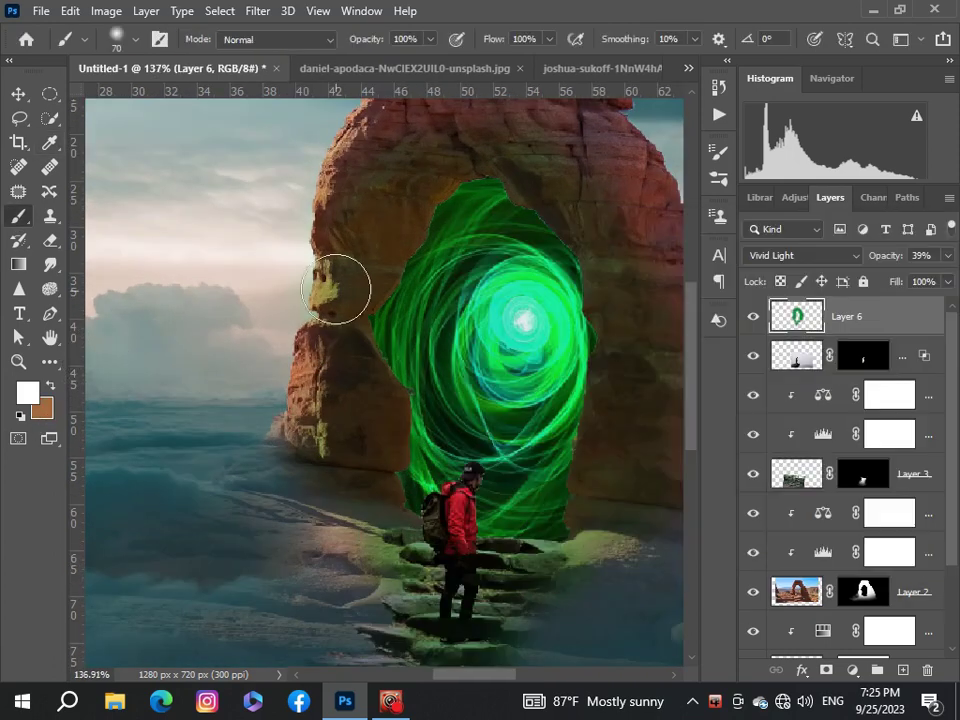
scroll(322, 288, "down", 2)
scroll(326, 294, "down", 3)
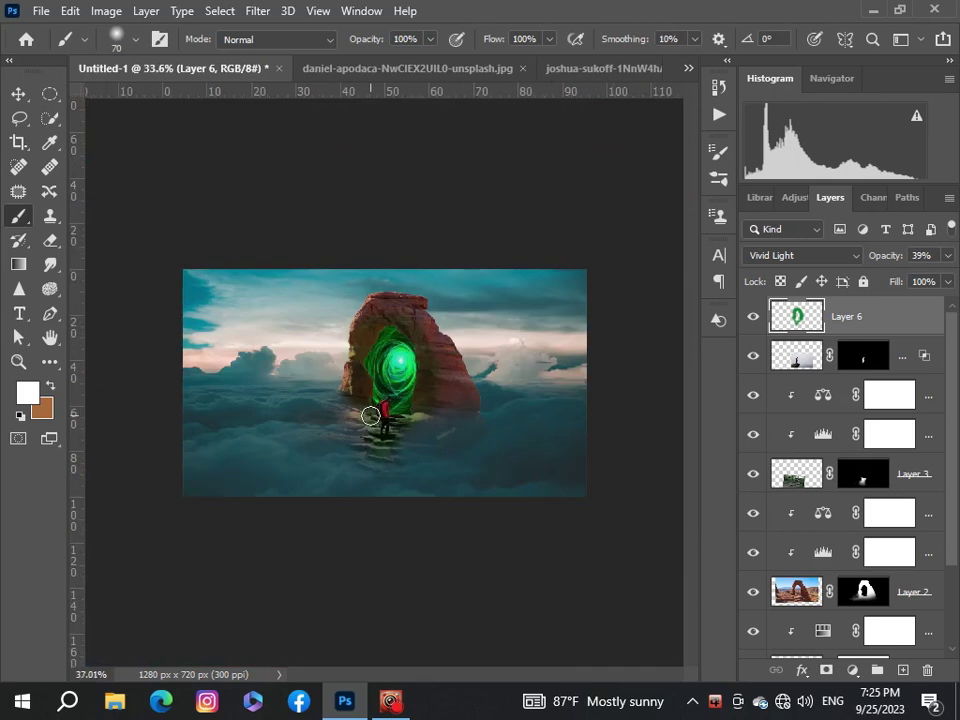
scroll(369, 407, "up", 1)
scroll(377, 422, "down", 1)
scroll(375, 427, "down", 1)
scroll(375, 428, "up", 2)
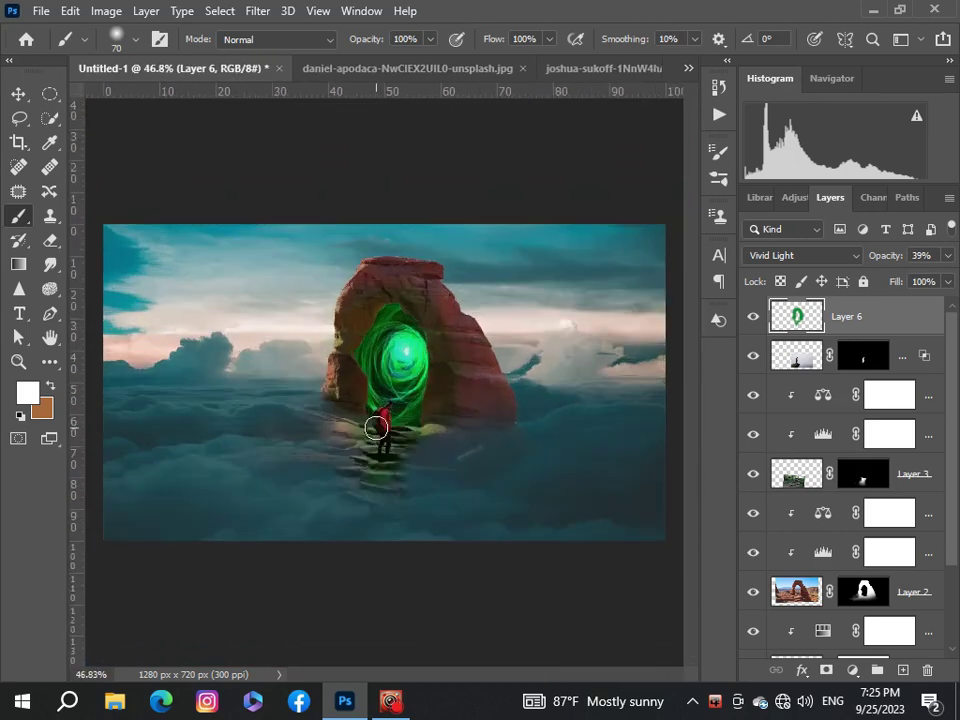
scroll(375, 428, "up", 1)
scroll(390, 418, "up", 3)
scroll(410, 405, "up", 2)
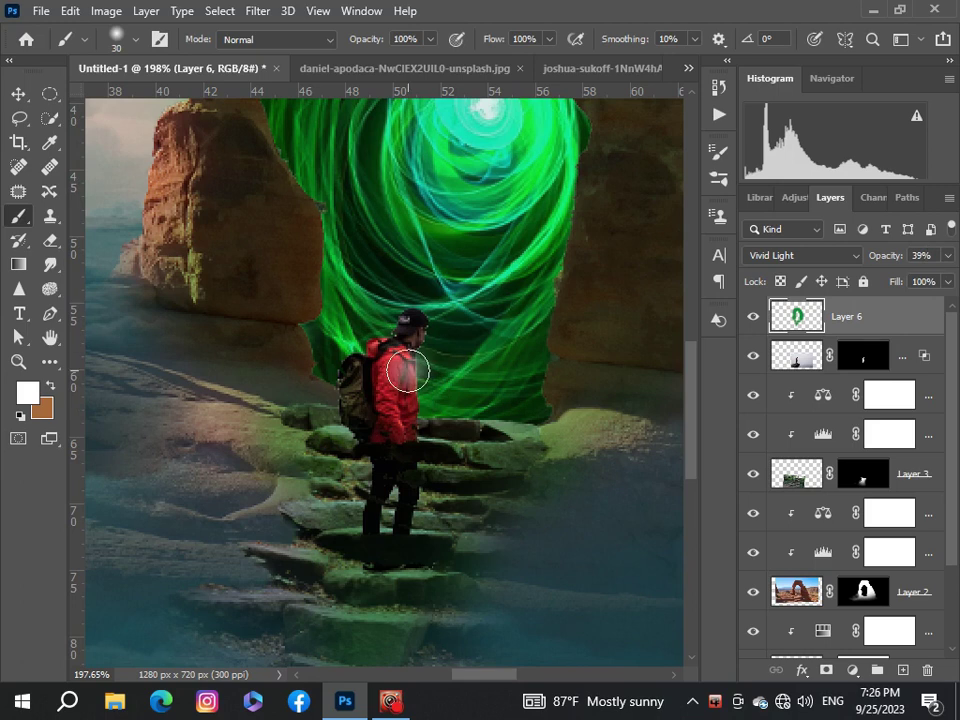
- Sample olive green from the mossy steps and paint fine light strokes around the hiker
left_click(27, 393)
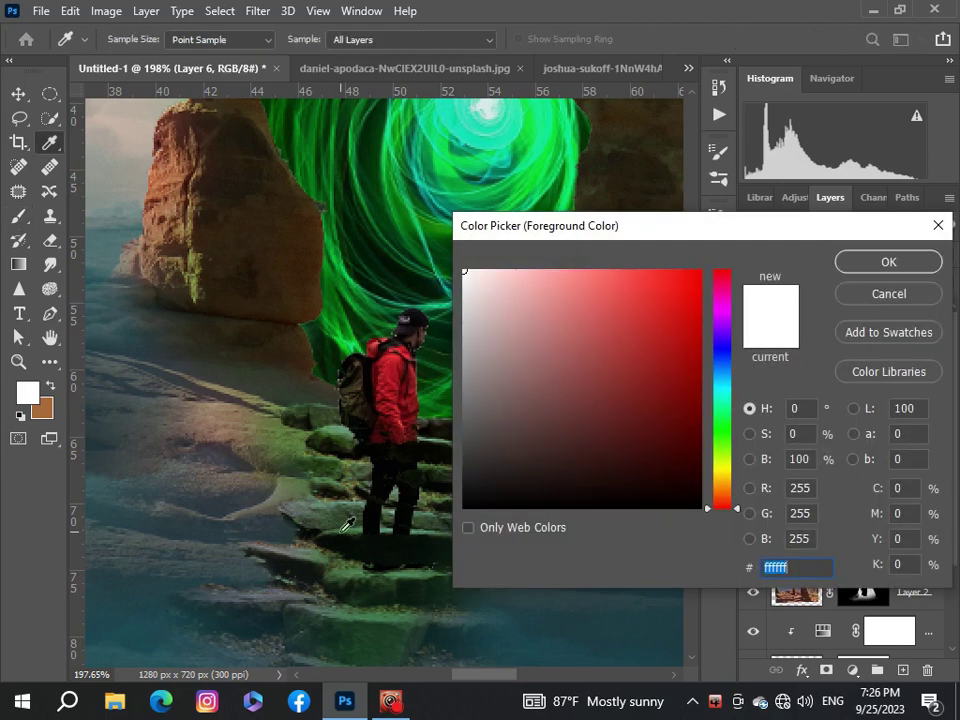
left_click(256, 400)
key("Return")
scroll(409, 440, "up", 3)
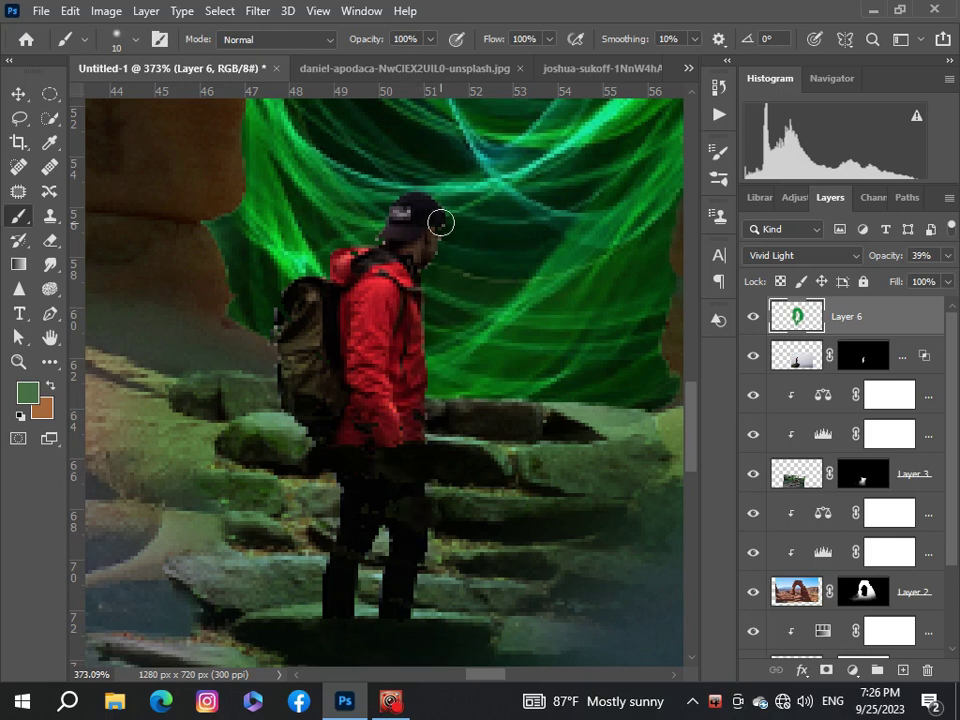
scroll(398, 317, "down", 6)
scroll(380, 370, "down", 5)
scroll(370, 410, "up", 2)
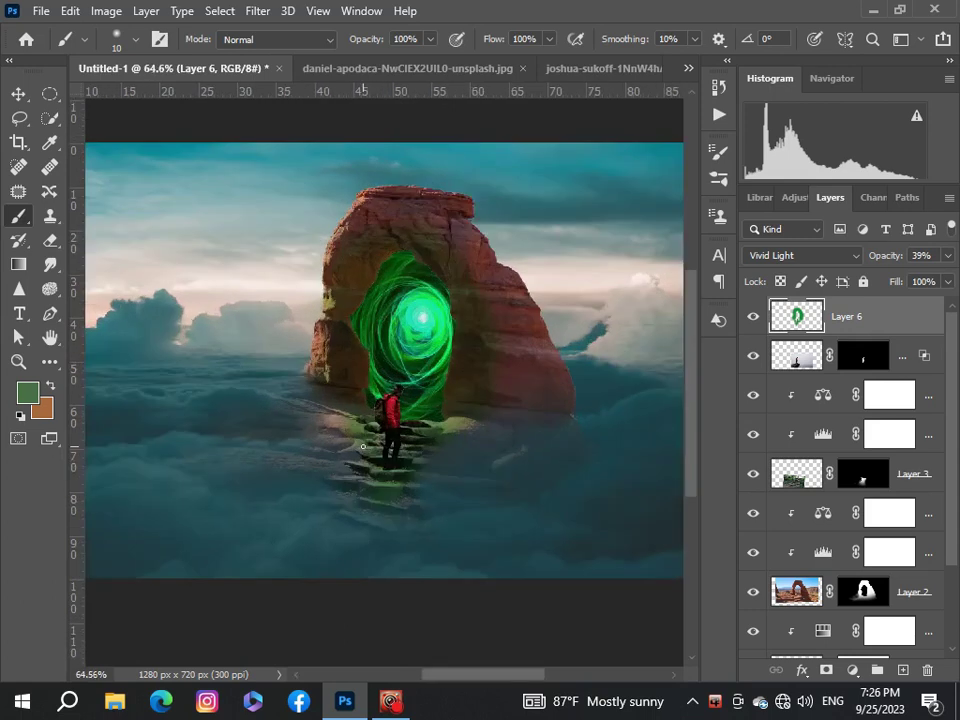
scroll(365, 425, "down", 2)
scroll(366, 425, "up", 3)
scroll(366, 422, "up", 4)
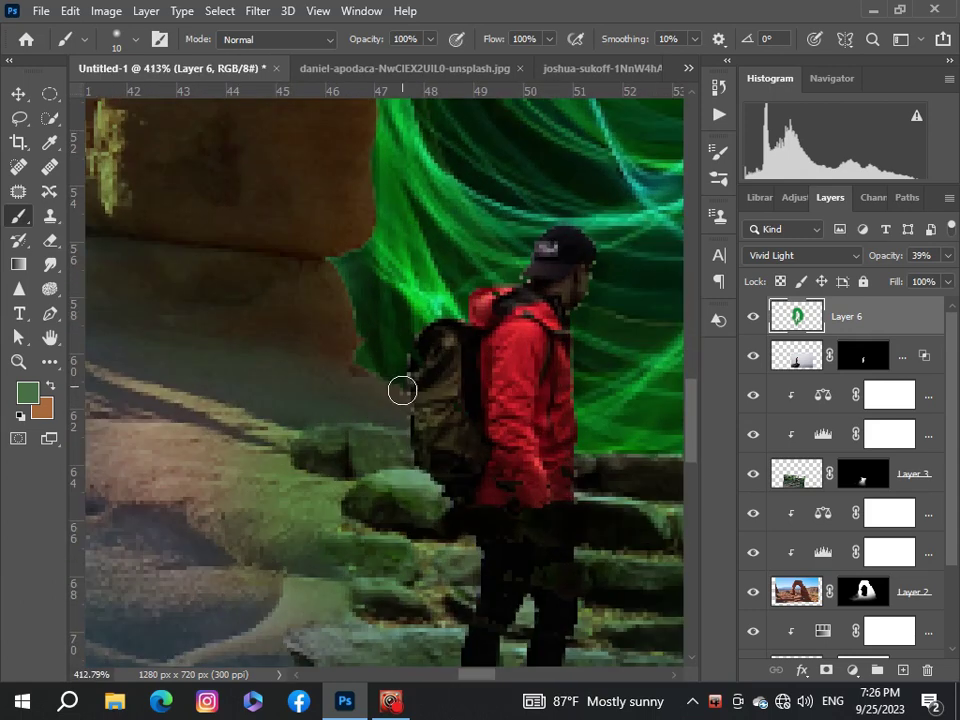
scroll(456, 522, "down", 3)
scroll(456, 522, "down", 4)
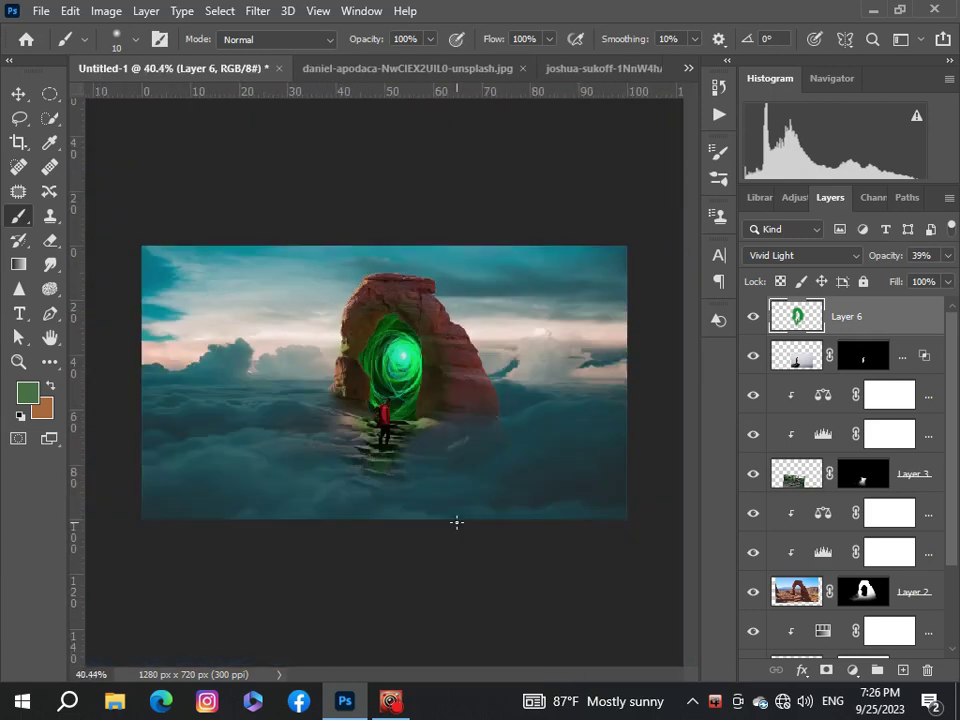
scroll(456, 522, "down", 2)
scroll(456, 522, "up", 2)
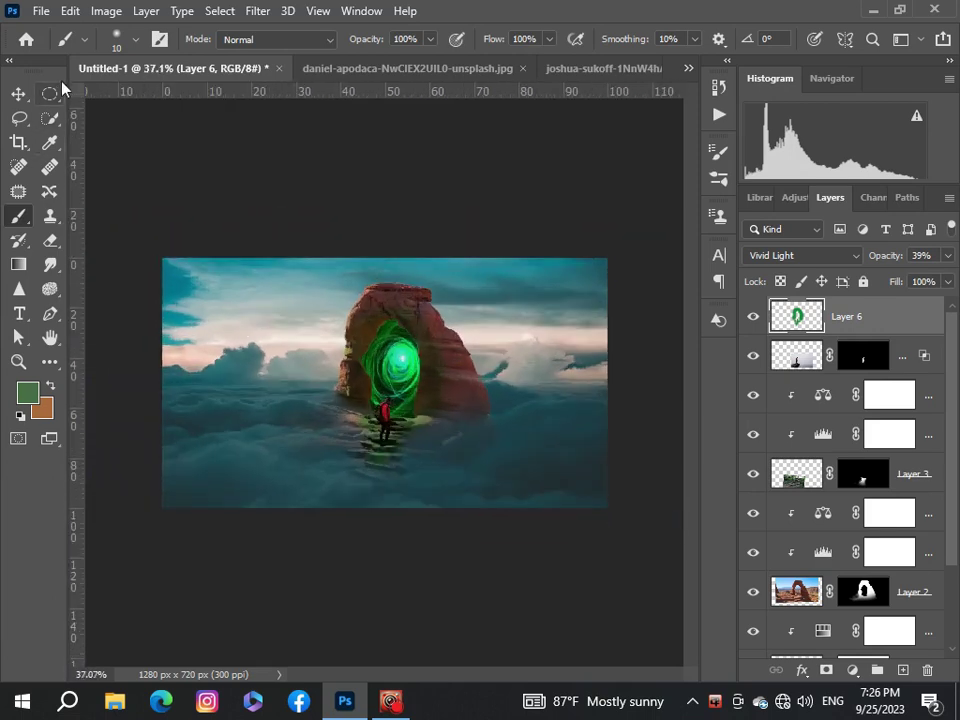
- Open the chain PNG and drag it into the Untitled-1 composite
left_click(41, 10)
left_click(60, 47)
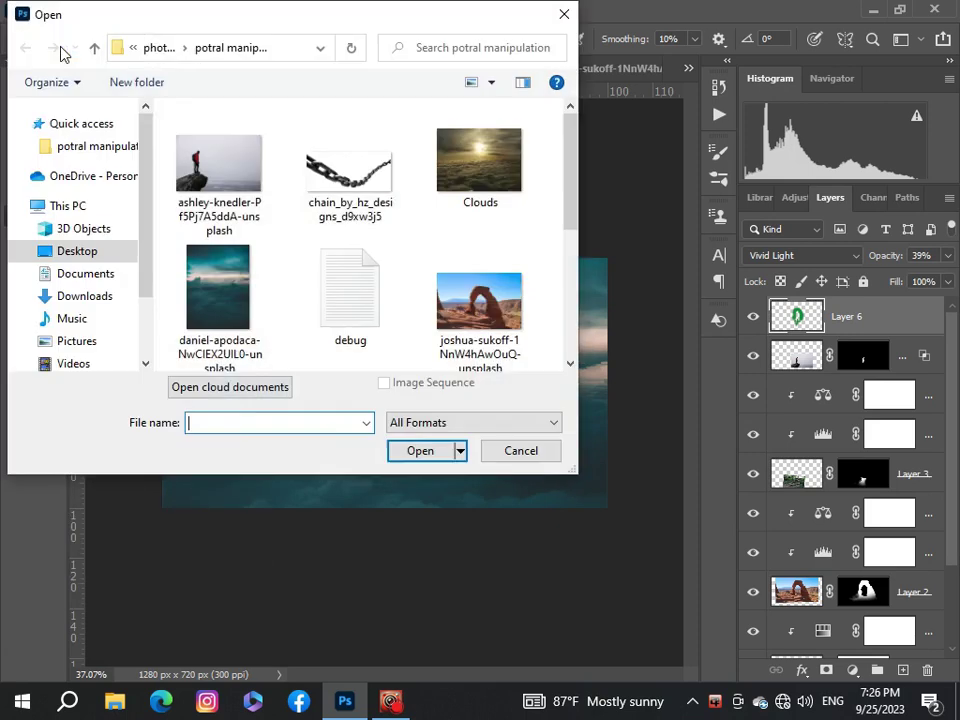
left_click(350, 175)
left_click(418, 450)
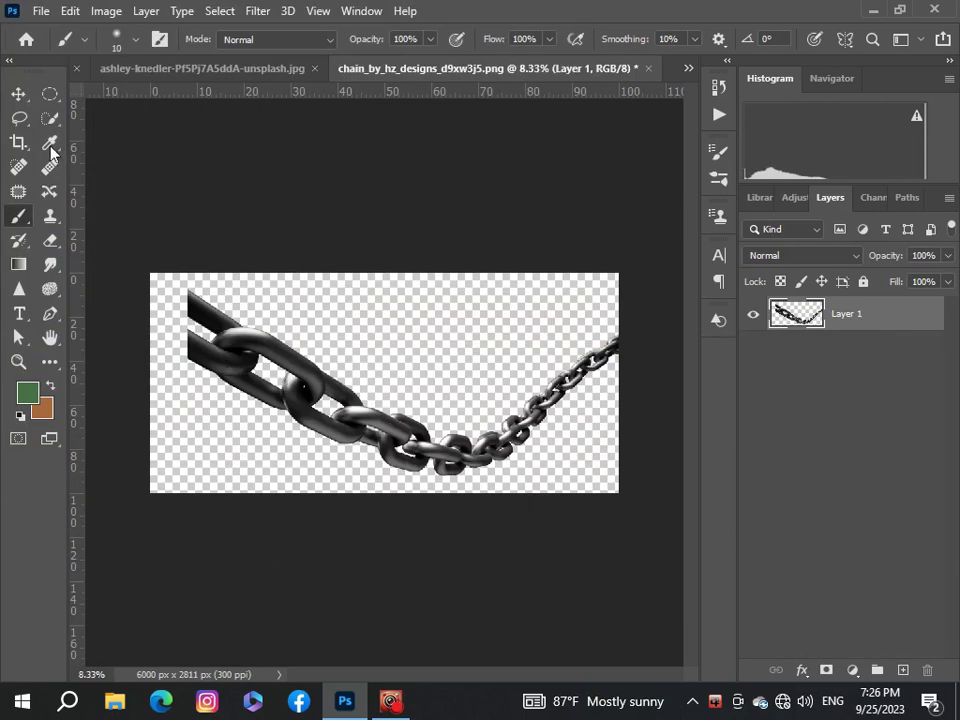
key("v")
left_click_drag(298, 397, 289, 395)
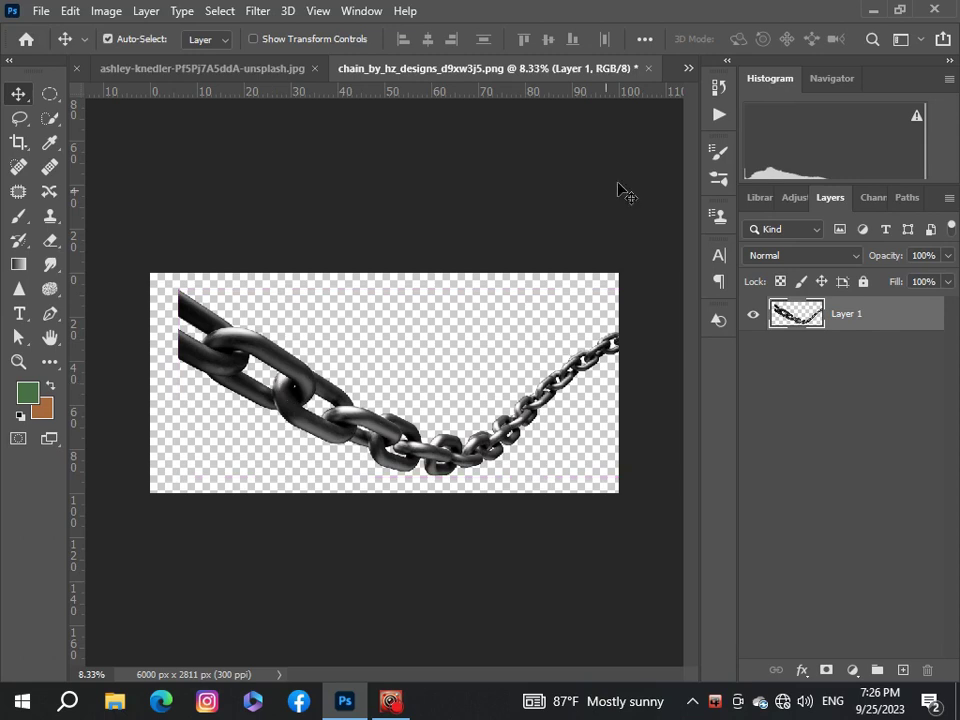
left_click_drag(620, 190, 420, 322)
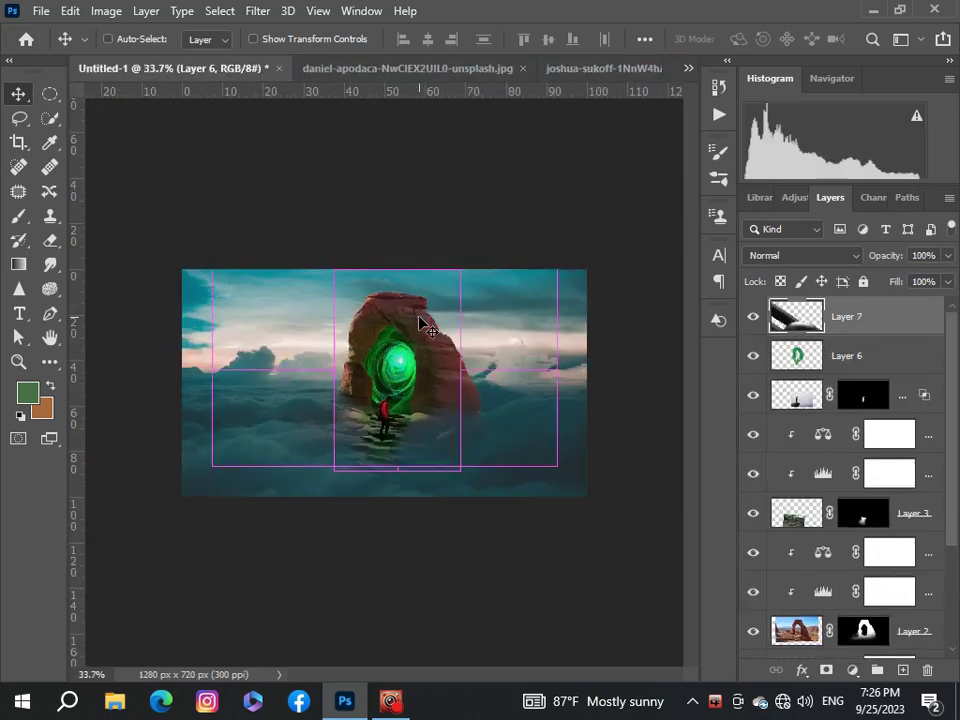
- Shrink the chain to about a quarter size, move it left and narrow it
key("ctrl+t")
scroll(439, 336, "down", 4)
left_click_drag(624, 422, 409, 381)
key("ctrl+plus")
key("ctrl+plus")
left_click_drag(399, 486, 285, 407)
key("ctrl+plus")
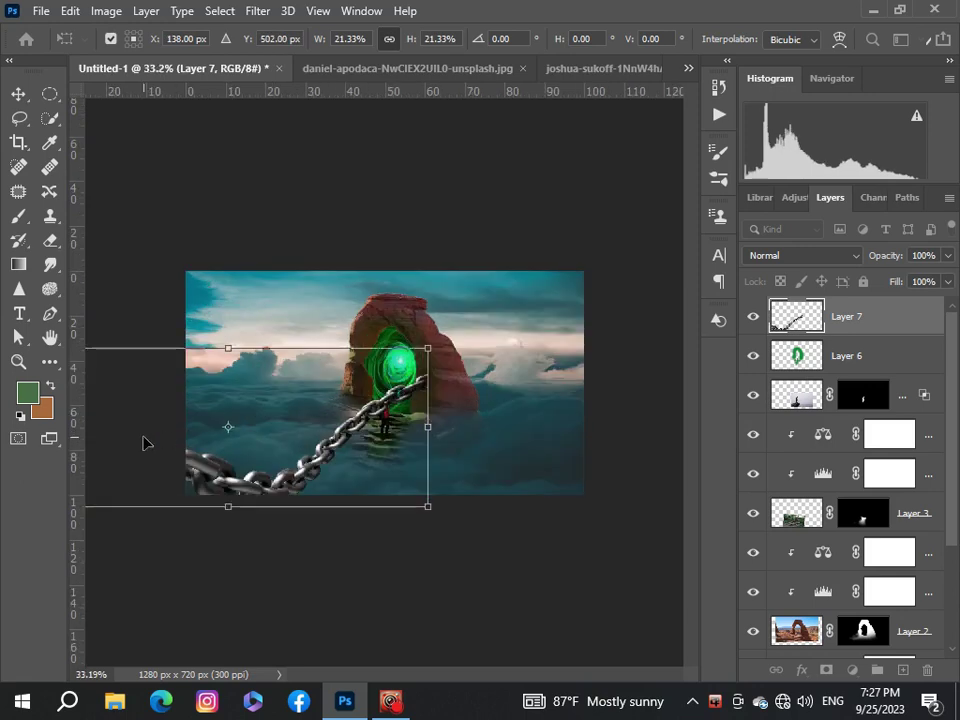
key("ctrl+minus")
left_click_drag(416, 411, 359, 411)
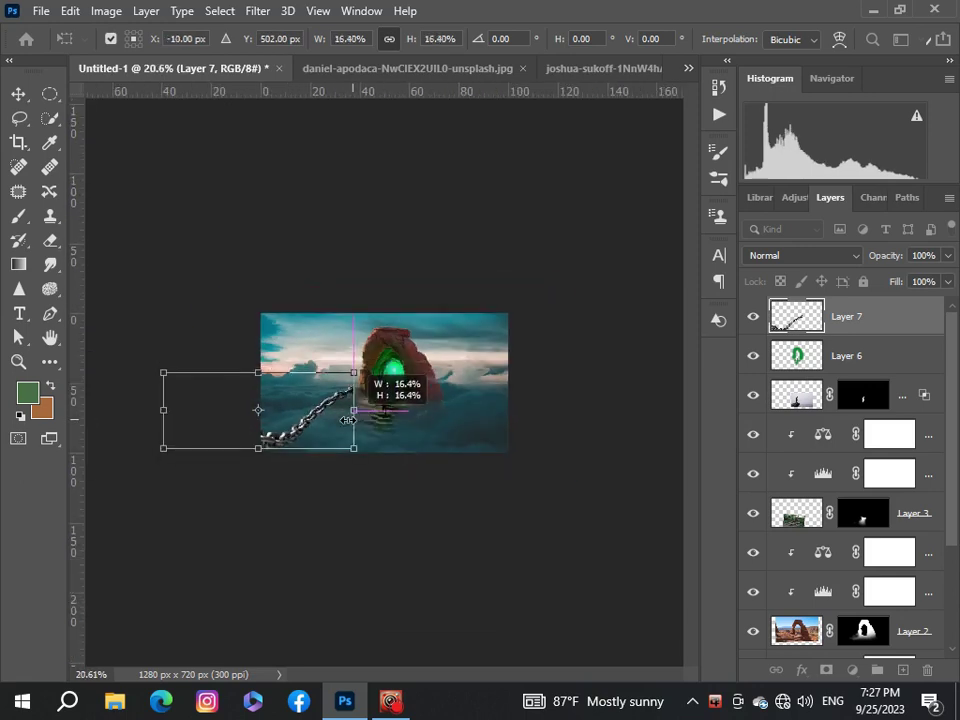
- Rotate the chain to about 17.57° in the lower-left corner at roughly 8.7% scale
key("ctrl+plus")
left_click_drag(346, 478, 341, 510)
key("ctrl+minus")
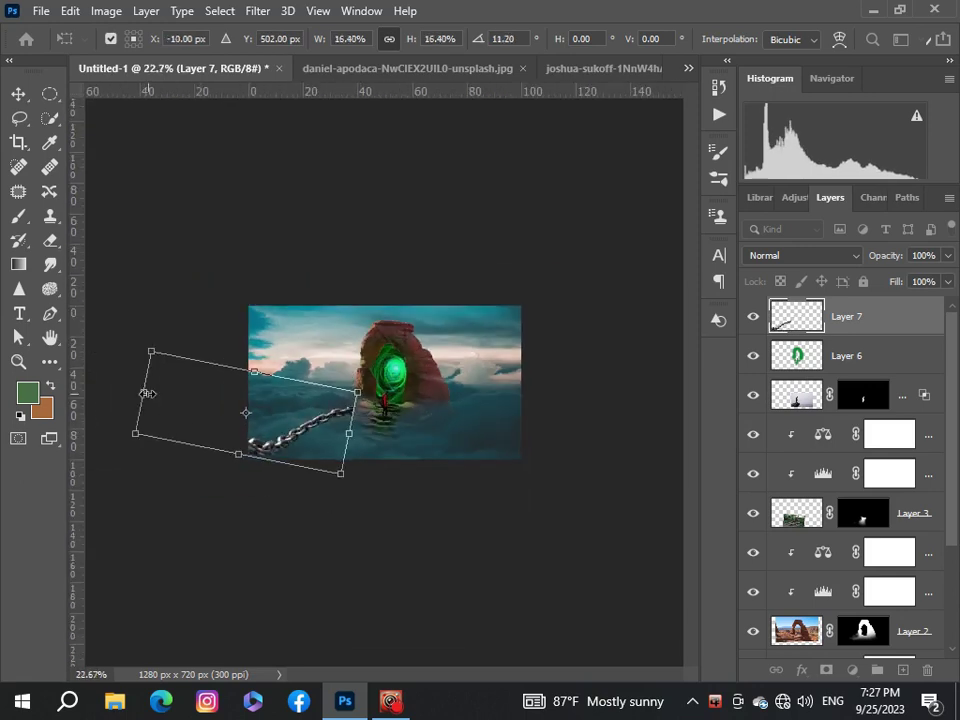
left_click_drag(141, 388, 251, 404)
scroll(330, 380, "up", 5)
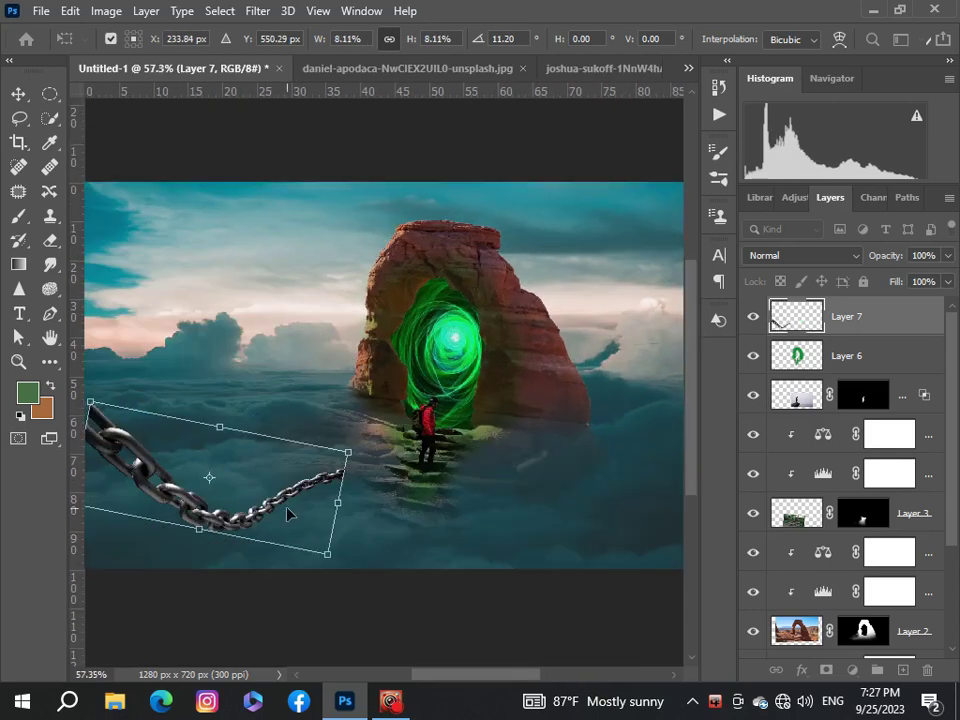
left_click_drag(287, 511, 291, 508)
left_click_drag(325, 565, 332, 585)
scroll(332, 585, "down", 3)
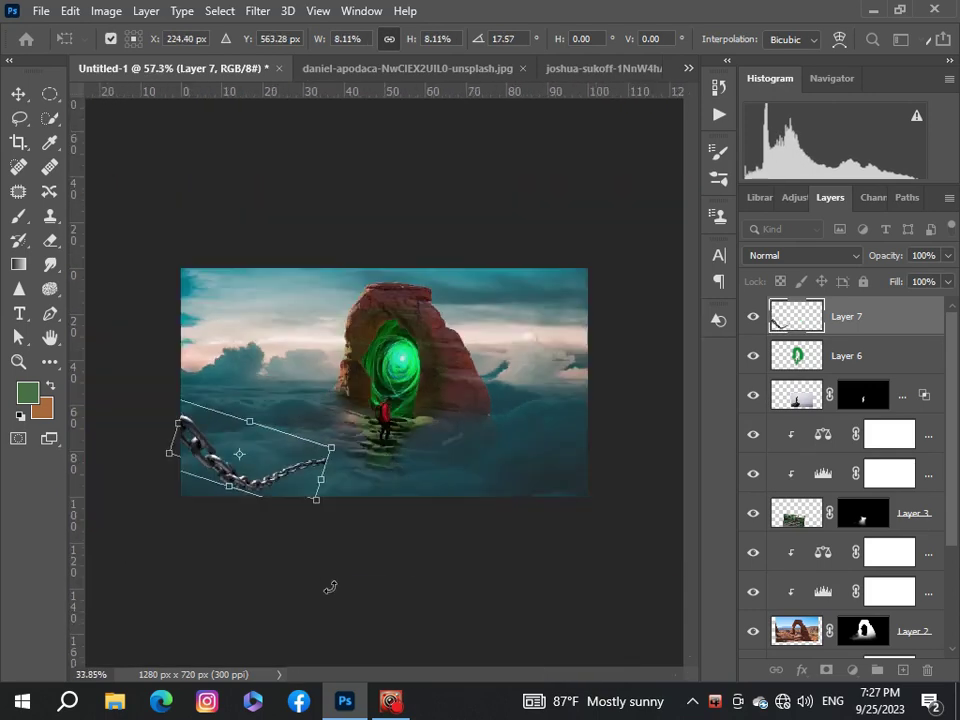
left_click_drag(187, 394, 176, 384)
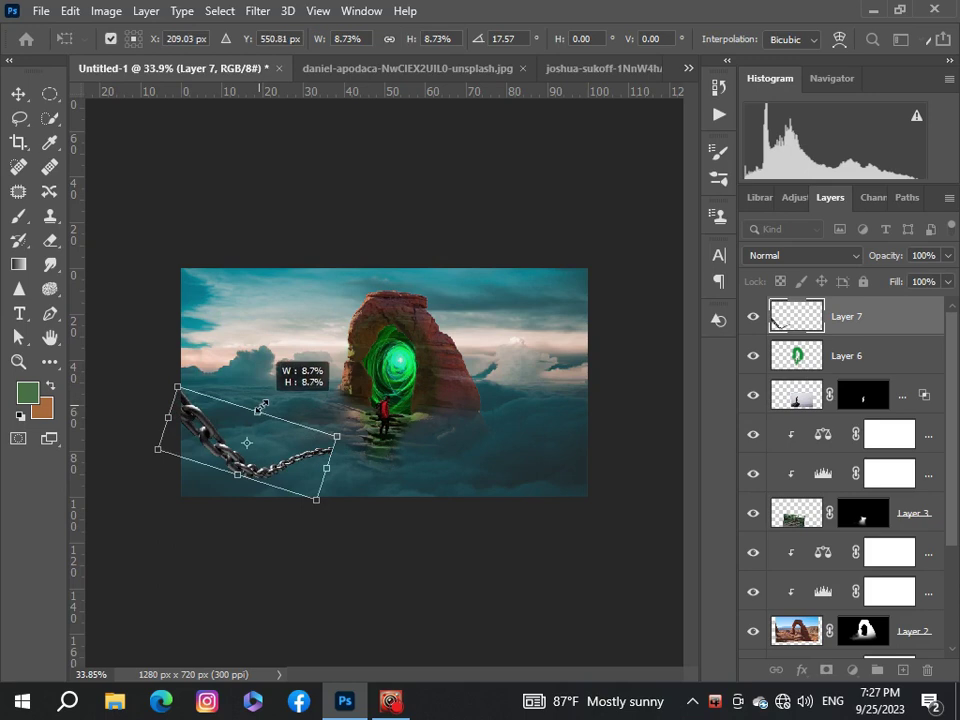
left_click_drag(259, 411, 259, 417)
key("Return")
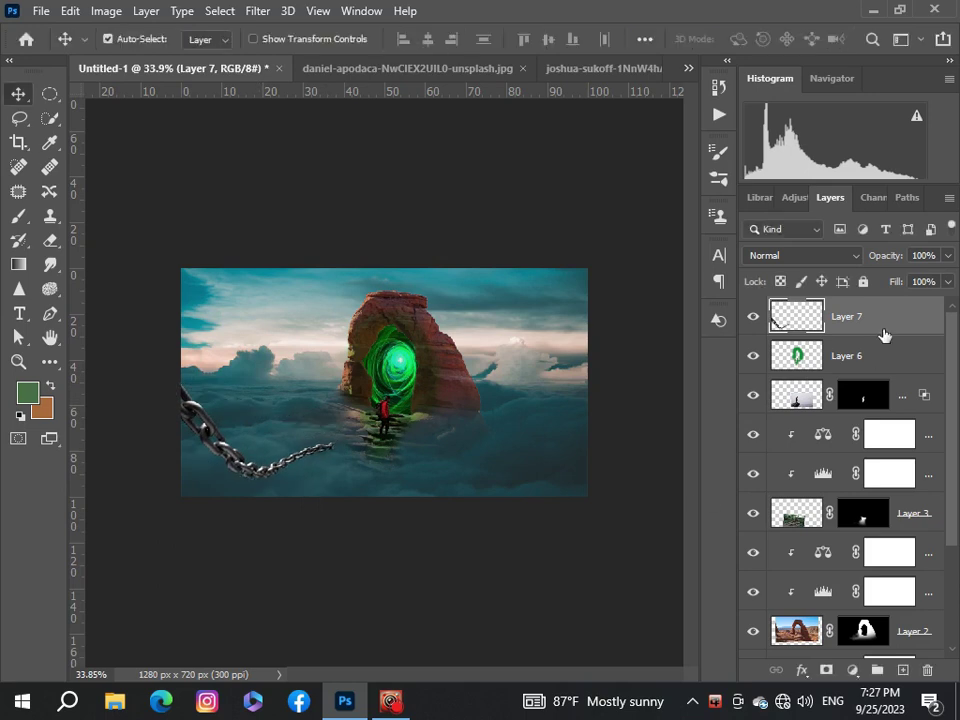
- Mask Layer 7 and paint black at 27% brush opacity over the chain's far end
left_click(825, 669)
key("b")
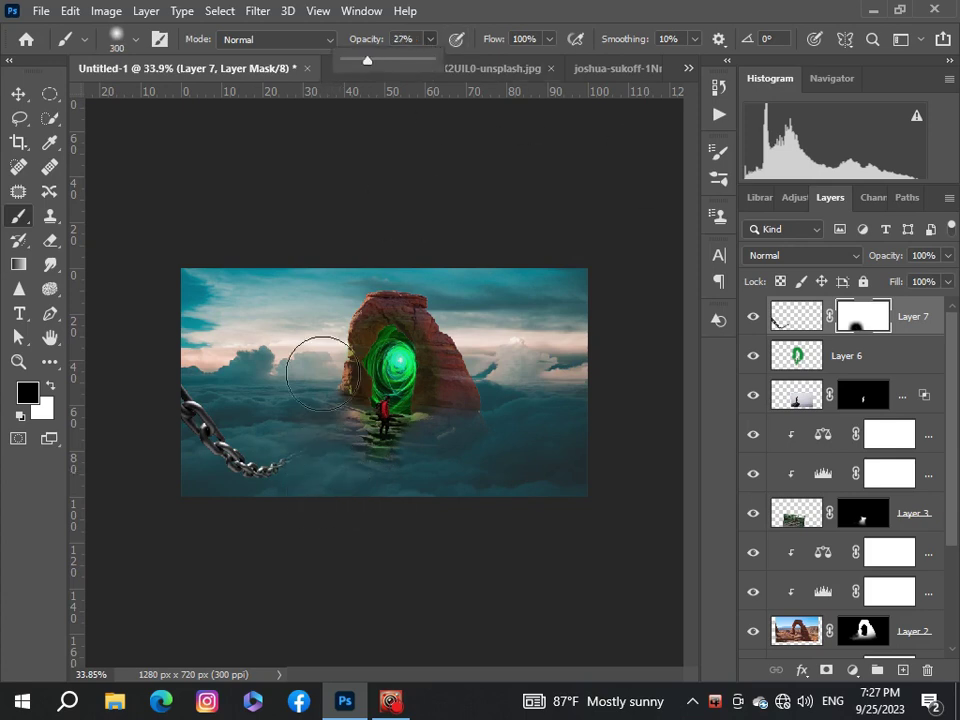
left_click(323, 373)
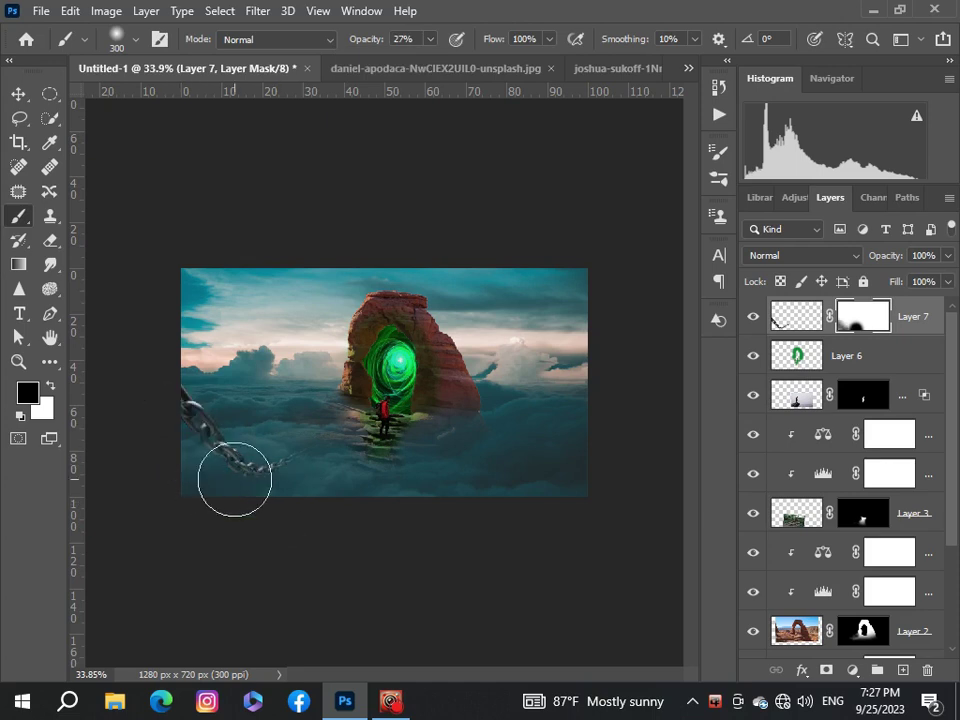
scroll(276, 516, "down", 3)
scroll(285, 510, "up", 1)
scroll(291, 497, "up", 1)
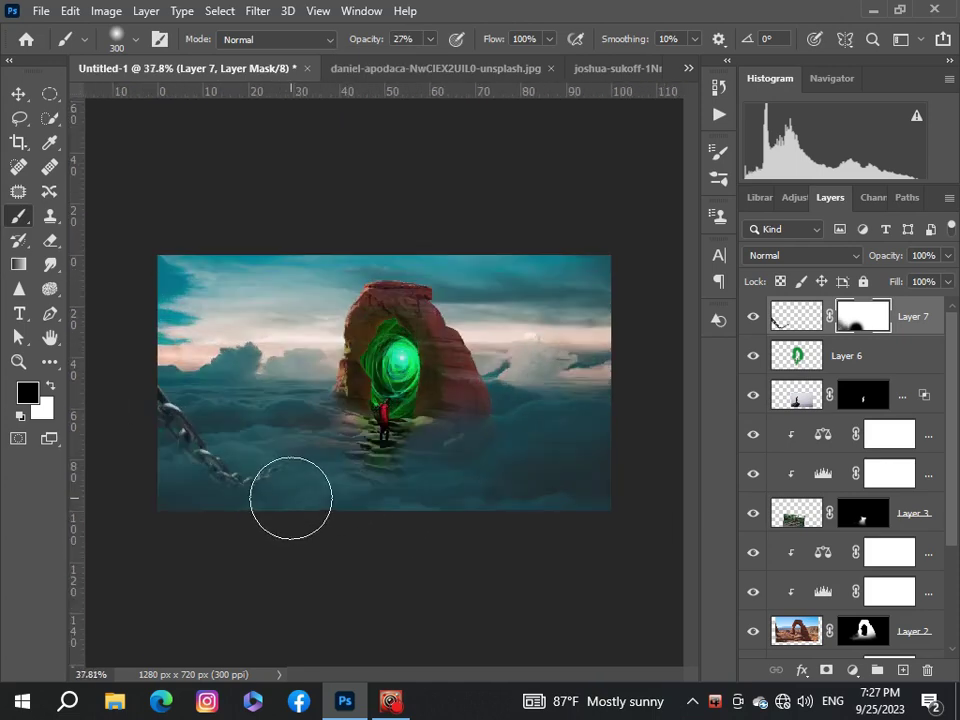
scroll(291, 496, "up", 1)
scroll(291, 496, "down", 1)
scroll(293, 493, "up", 1)
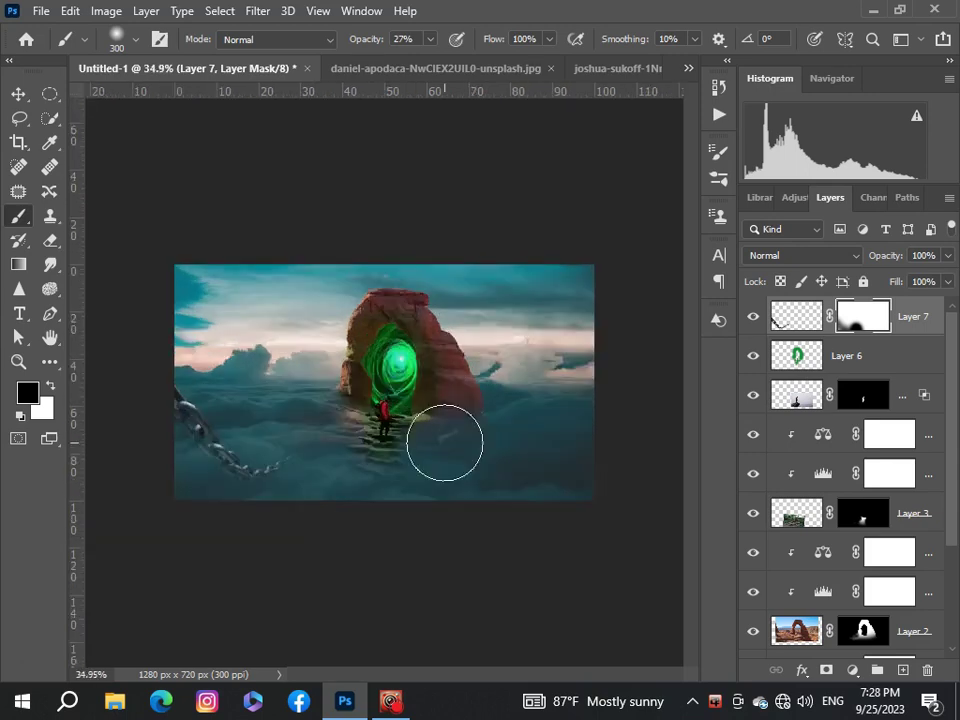
scroll(444, 442, "up", 1)
scroll(444, 442, "down", 1)
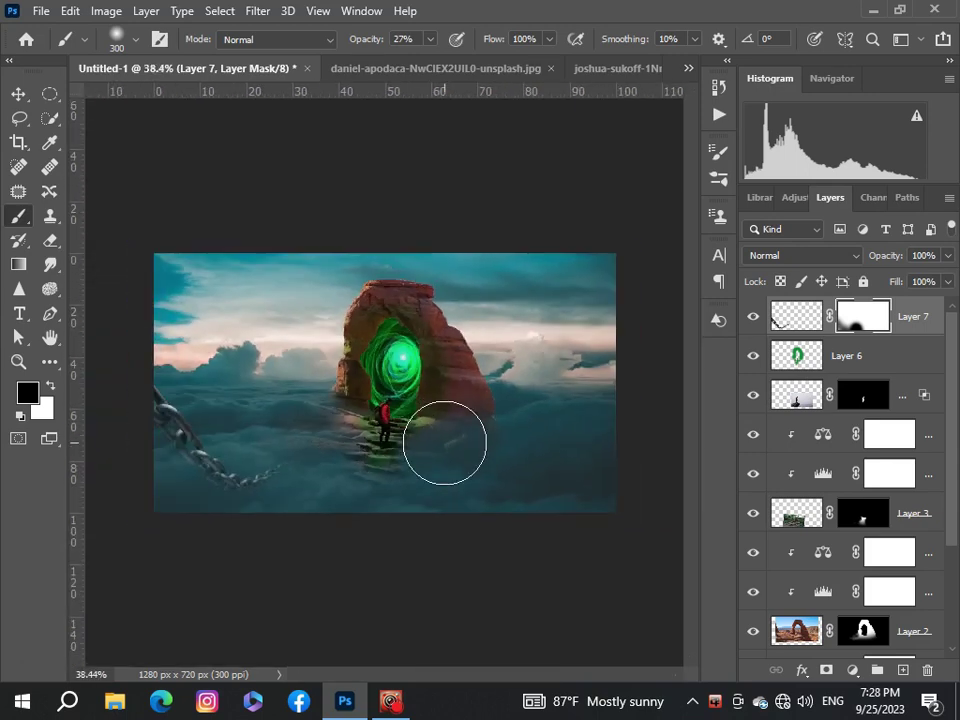
- Drag another copy of the chain image into the composite as a new layer
left_click(688, 68)
left_click(450, 197)
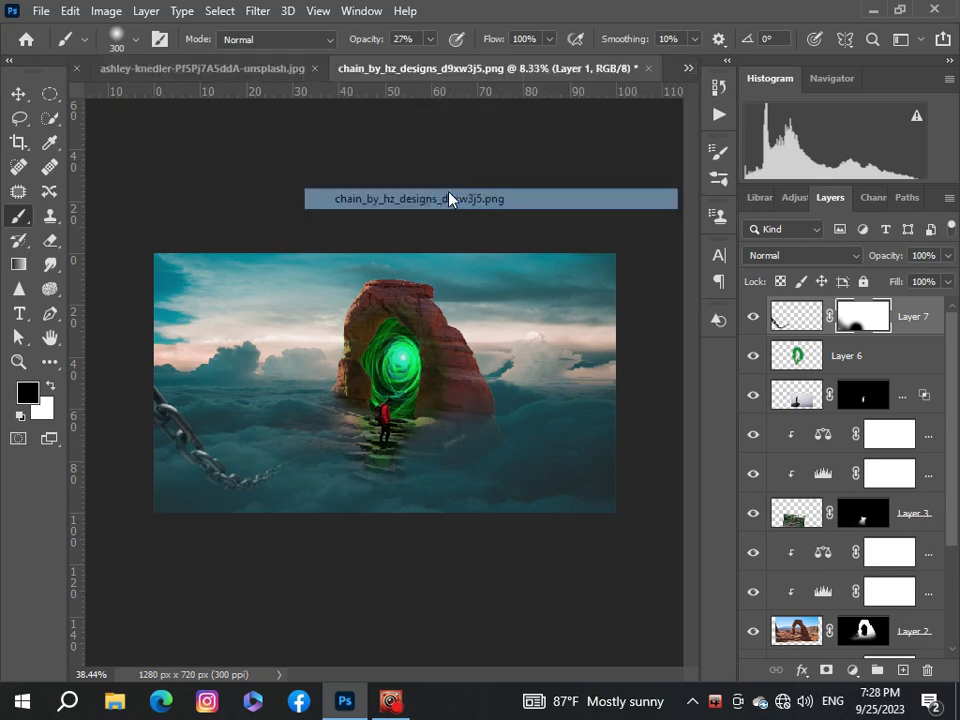
key("v")
left_click_drag(157, 310, 213, 362)
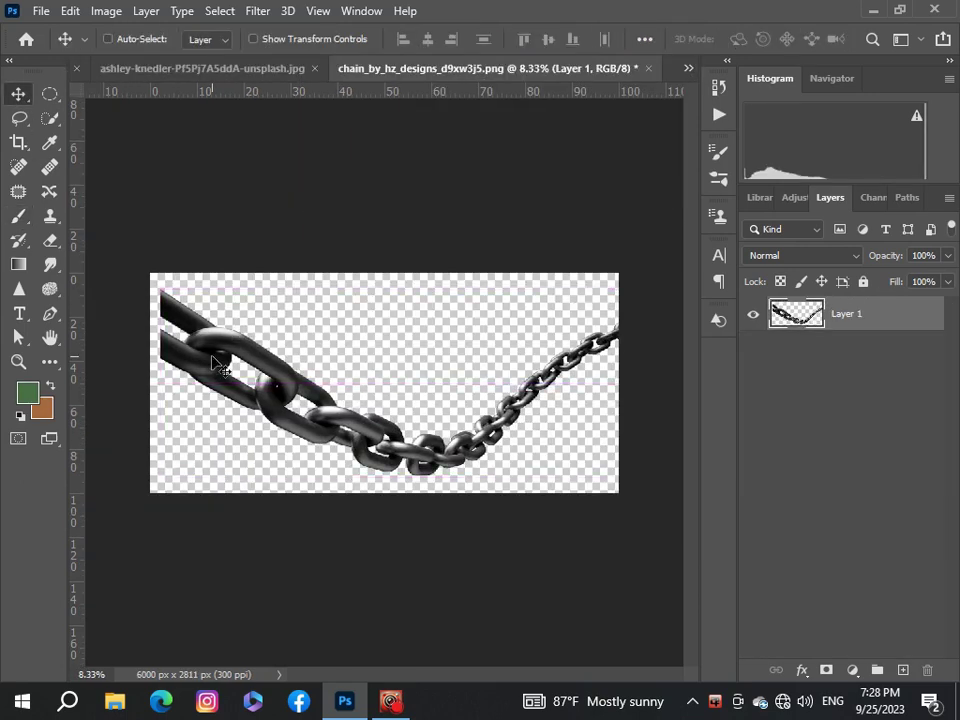
left_click_drag(693, 76, 496, 364)
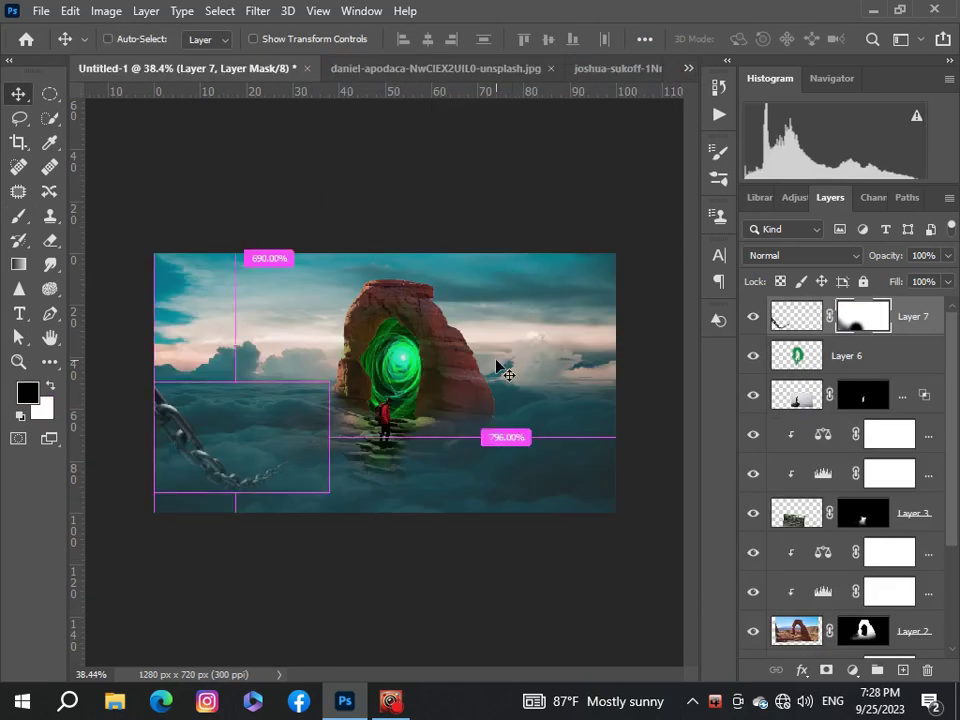
- Shrink the new chain and flip it horizontally
key("ctrl+t")
scroll(371, 268, "down", 3)
scroll(371, 268, "down", 5)
left_click_drag(590, 457, 404, 354)
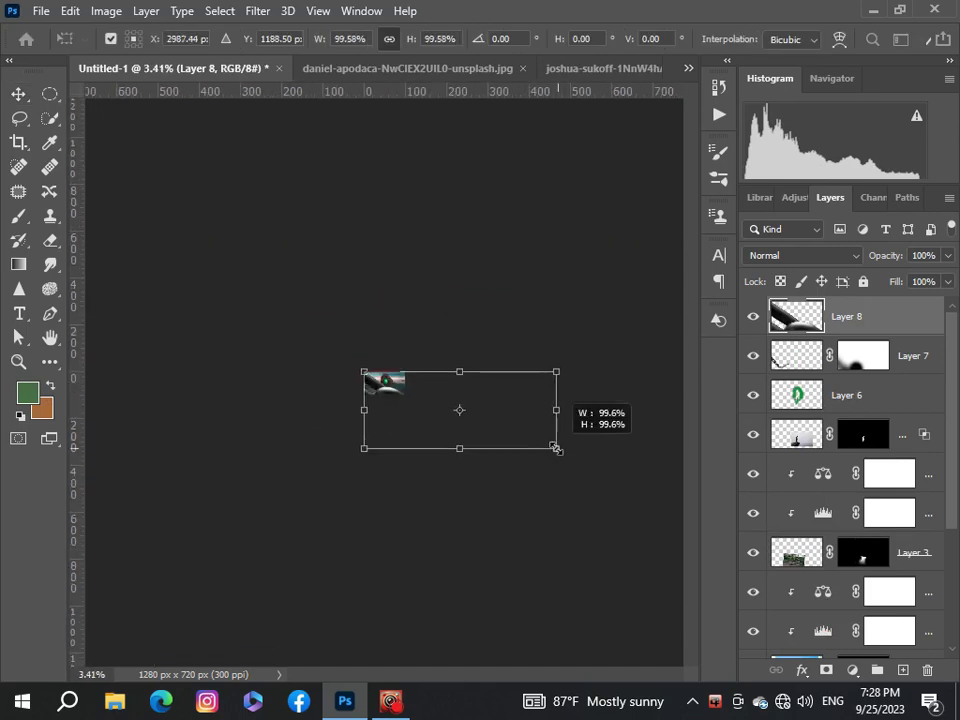
scroll(404, 354, "up", 3)
scroll(404, 354, "up", 3)
right_click(416, 342)
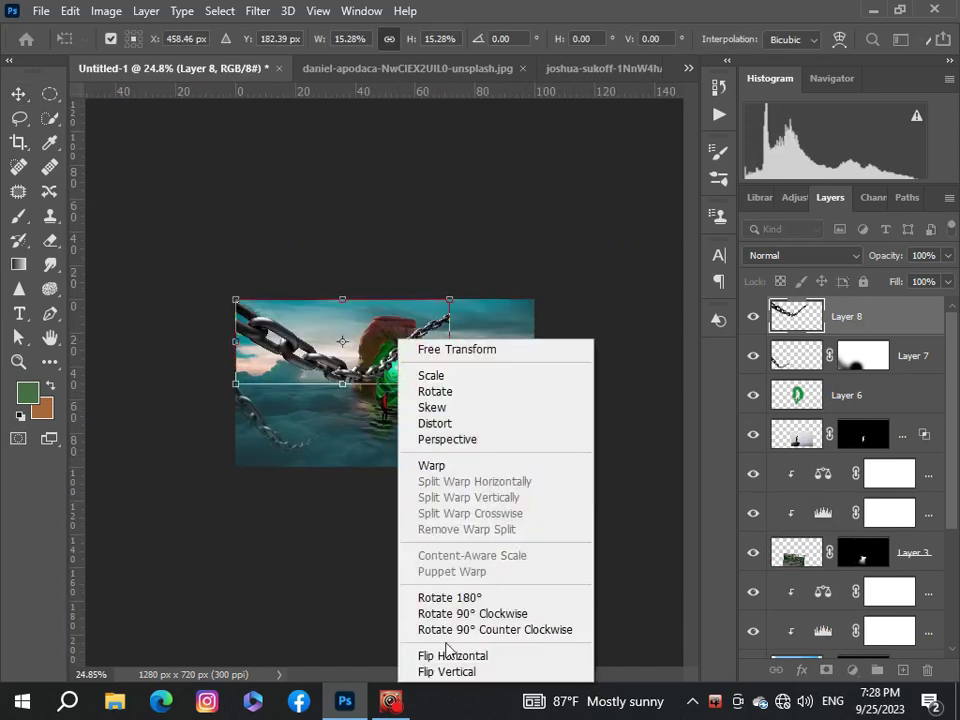
left_click(447, 656)
- Move, scale and rotate the flipped chain along the lower-right clouds
left_click_drag(377, 356, 546, 450)
scroll(552, 448, "up", 2)
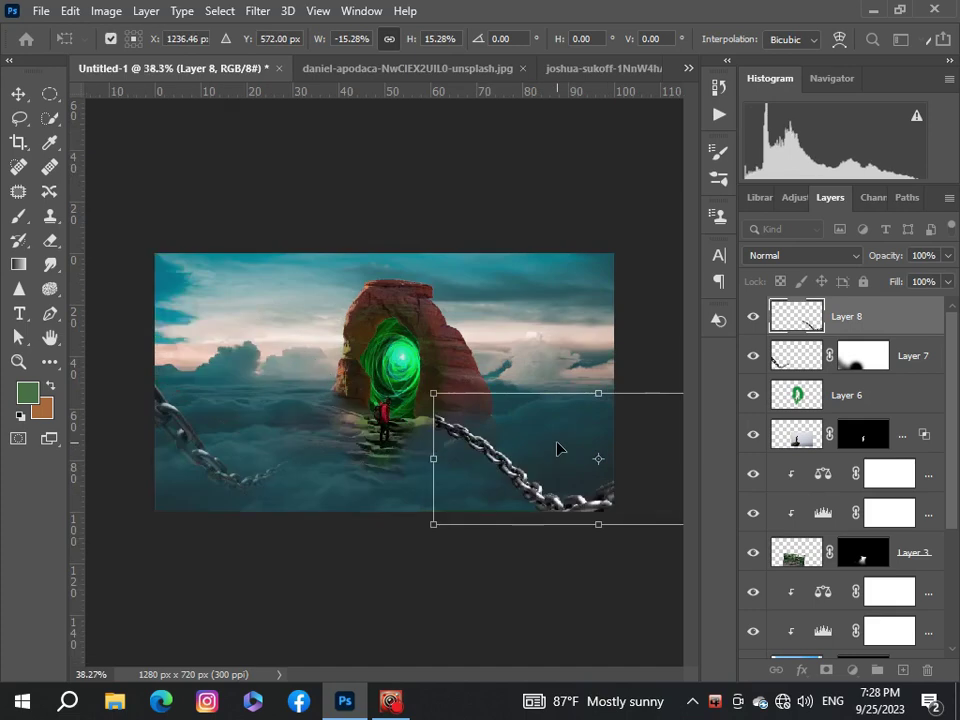
scroll(557, 446, "down", 2)
mouse_move(664, 440)
left_mouse_down()
mouse_move(556, 409)
mouse_move(557, 422)
left_mouse_up()
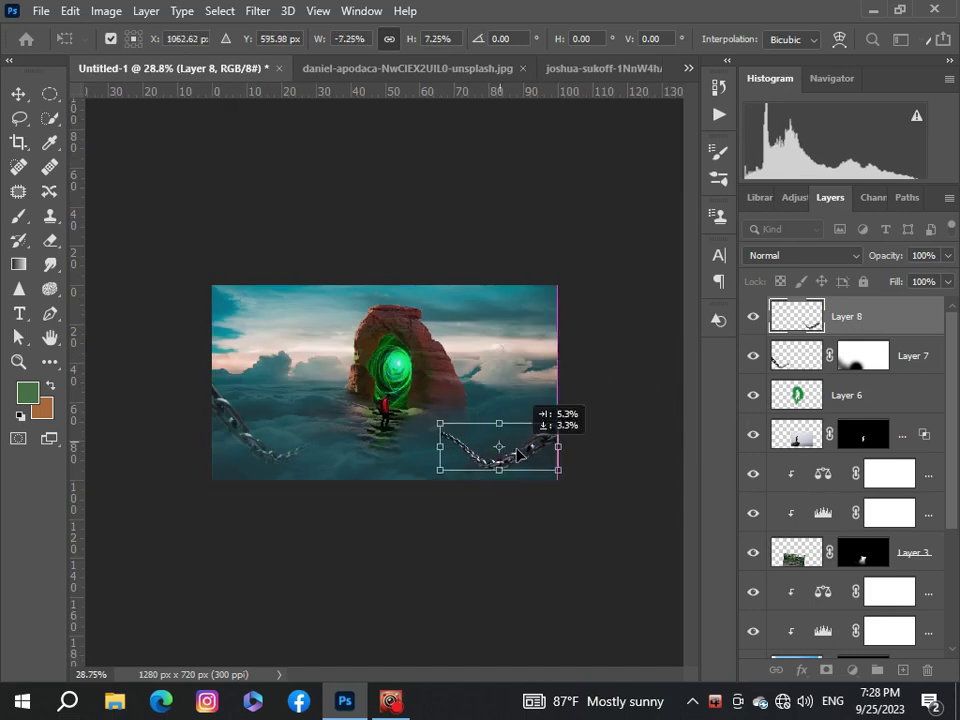
scroll(567, 467, "up", 1)
mouse_move(586, 488)
left_mouse_down()
mouse_move(590, 461)
mouse_move(472, 445)
mouse_move(484, 452)
left_mouse_up()
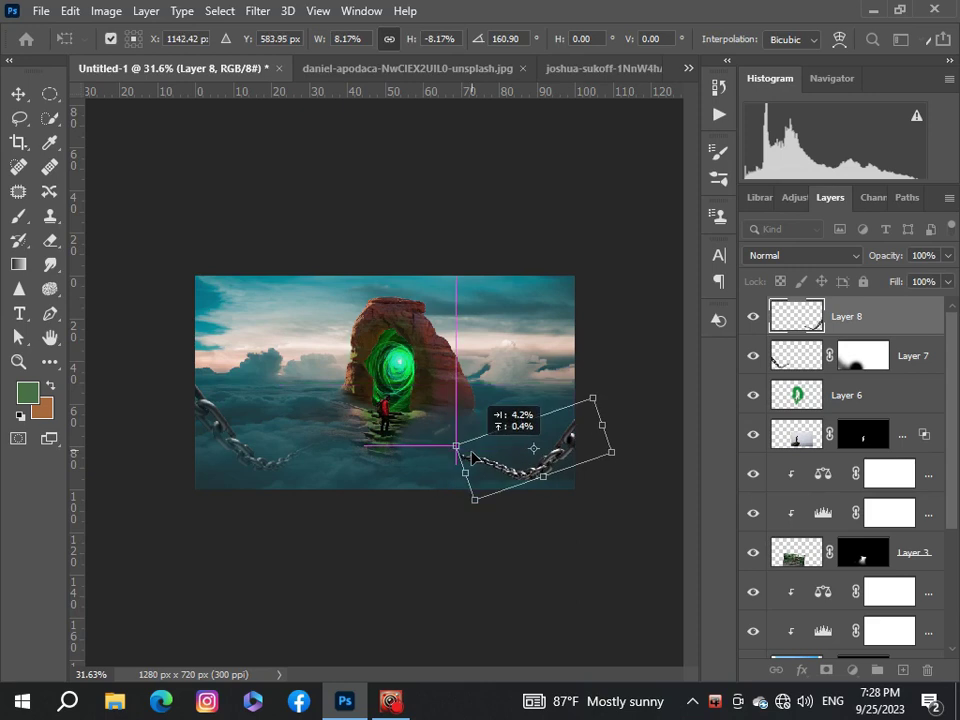
key("Return")
scroll(593, 418, "down", 2, "alt")
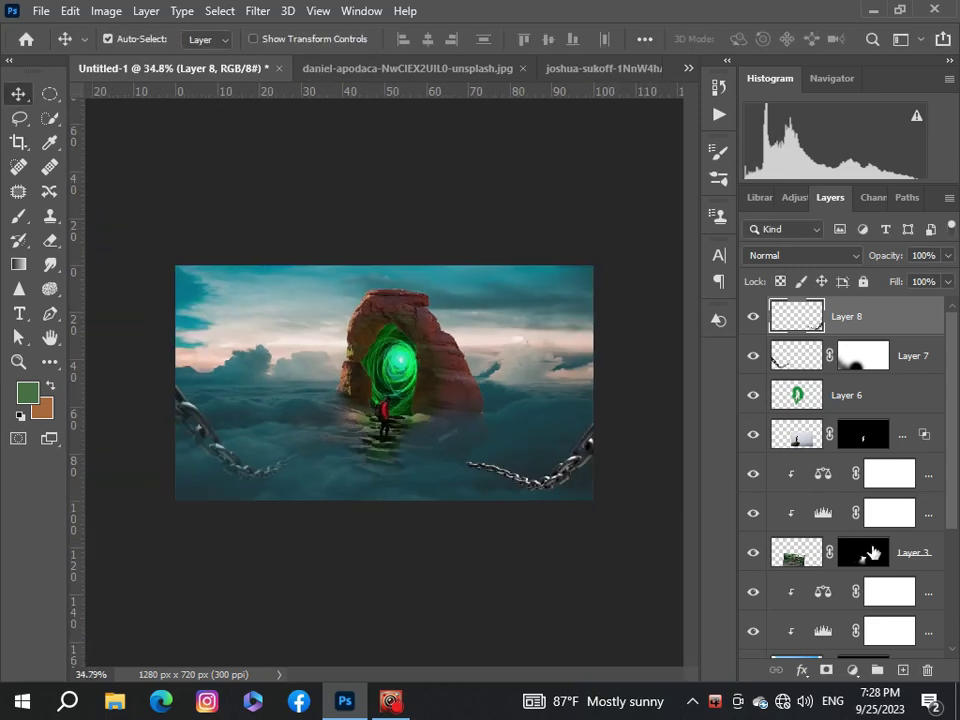
- Mask Layer 8 and paint black at 100% brush opacity over the right chain's inner end
left_click(825, 670)
key("b")
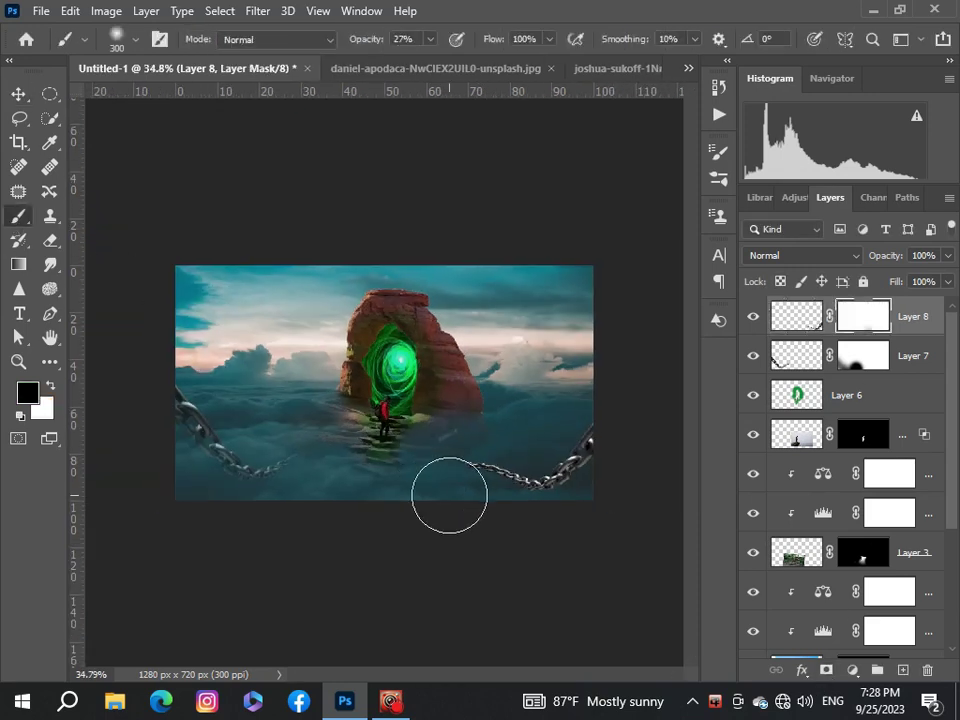
left_click_drag(447, 495, 465, 495)
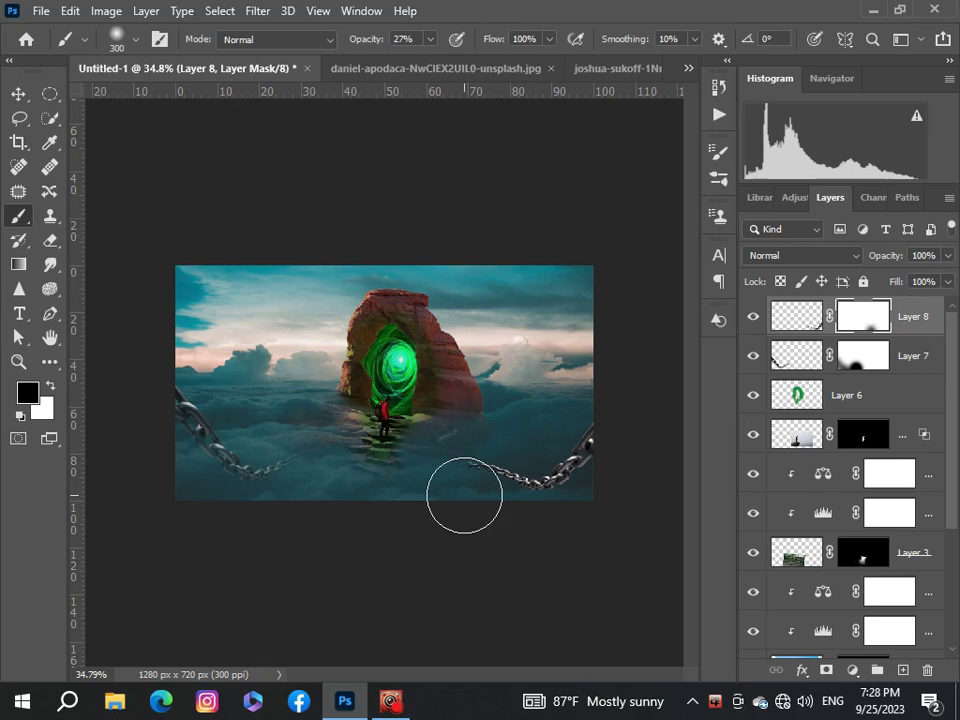
left_click(430, 39)
left_click_drag(429, 61, 493, 61)
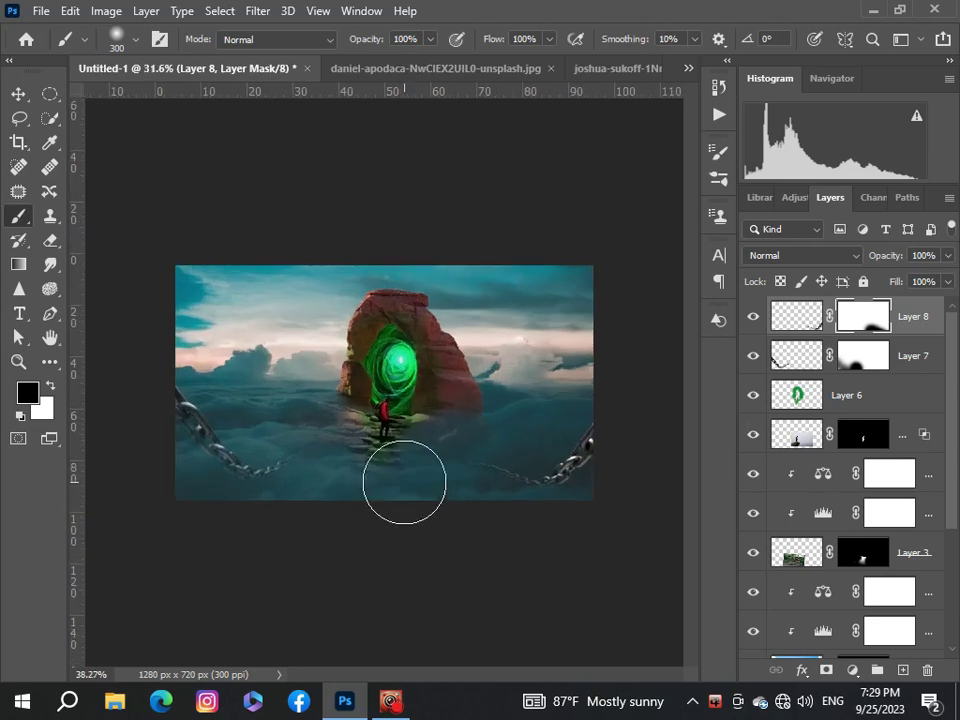
scroll(403, 480, "up", 3)
scroll(410, 483, "down", 3)
scroll(444, 525, "down", 3)
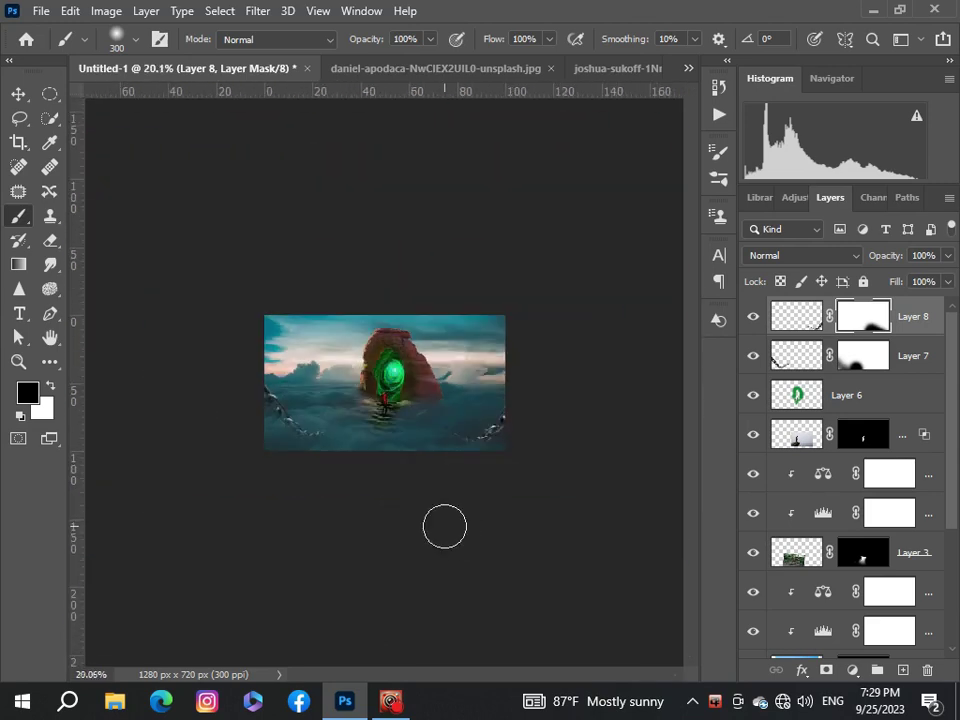
scroll(445, 526, "up", 5)
scroll(444, 525, "down", 2)
key("v")
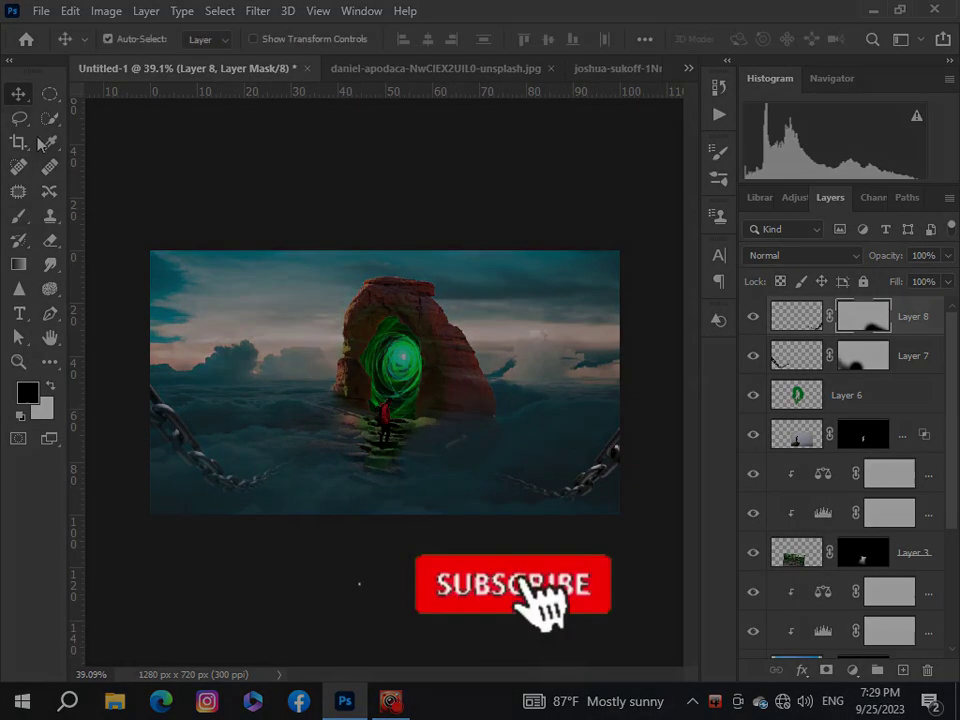
scroll(272, 372, "down", 1)
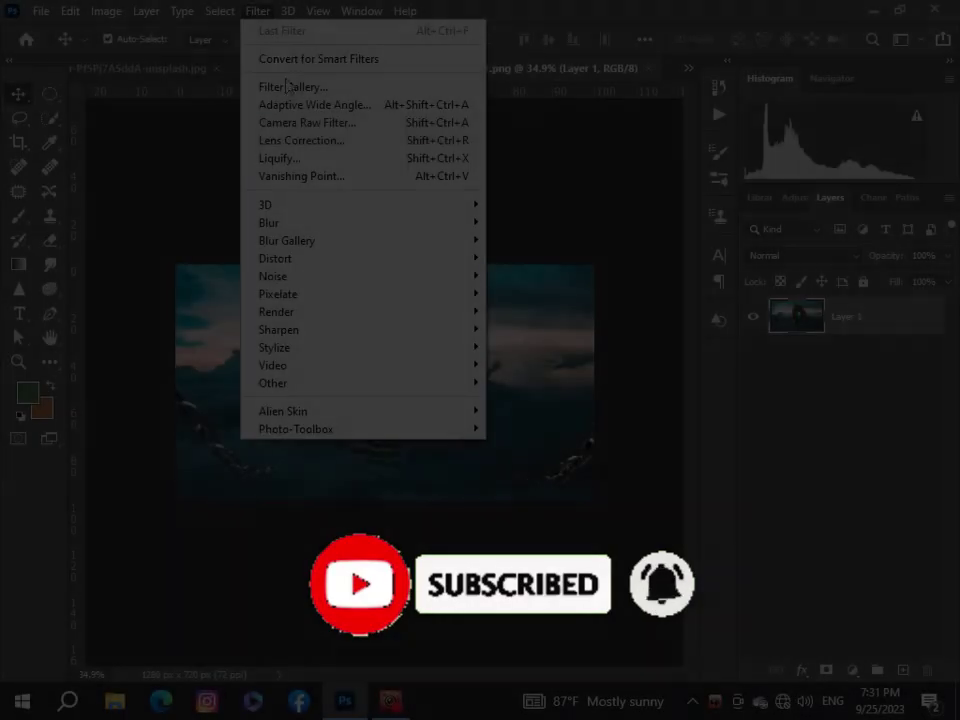
- In the Camera Raw Filter's Basic panel, reset Temperature to 0 and set Tint to -14
left_click(286, 87)
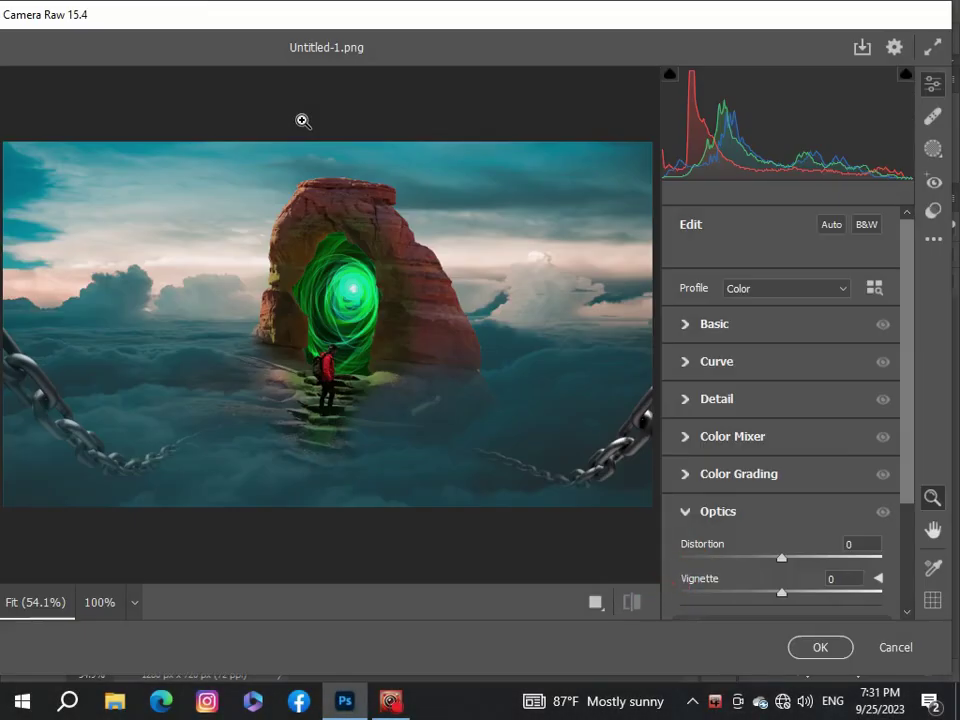
scroll(343, 328, "down", 1)
scroll(343, 328, "down", 1)
left_click(686, 324)
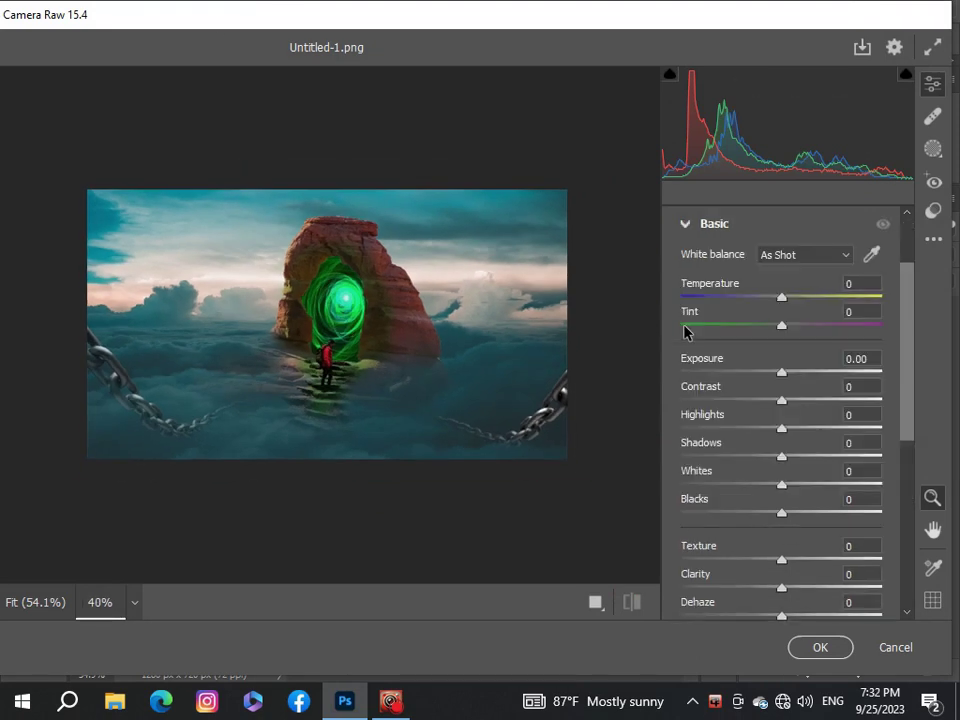
left_click_drag(781, 301, 779, 305)
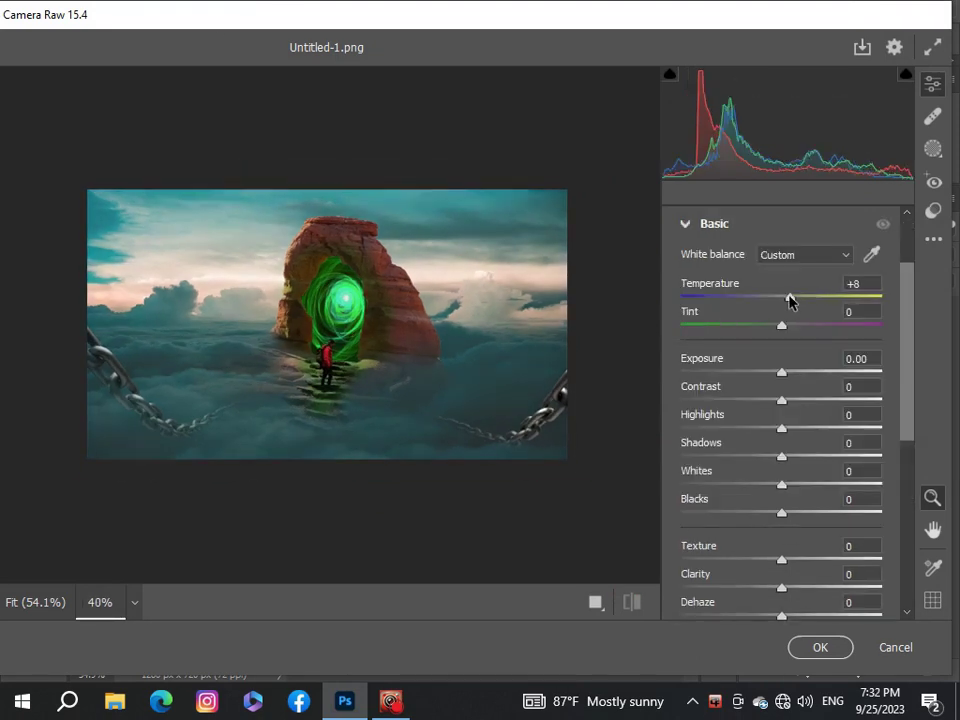
double_click(779, 300)
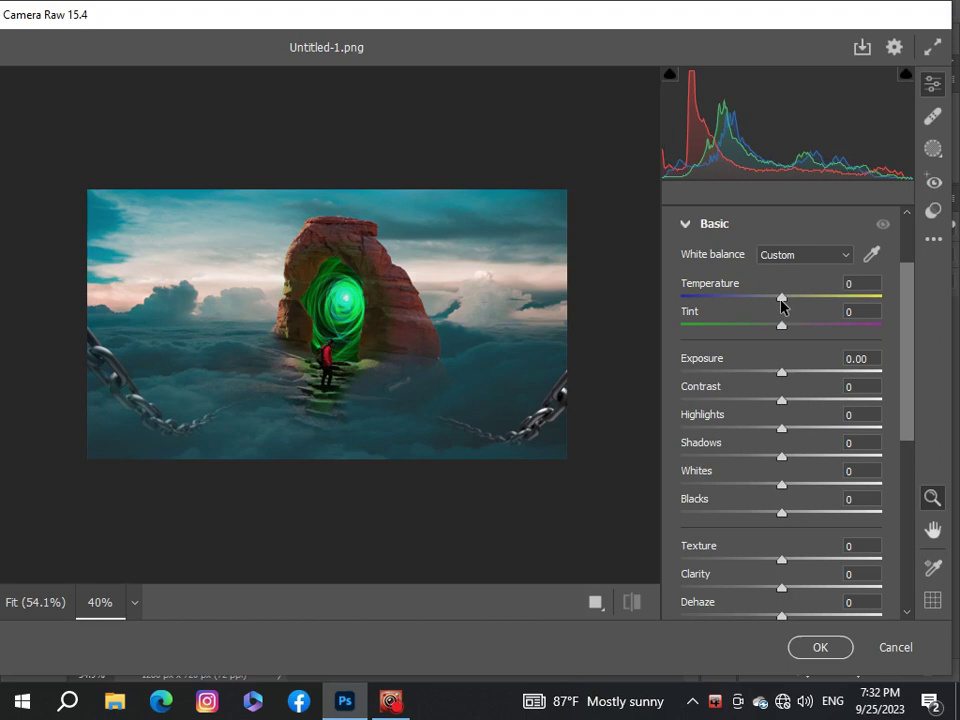
mouse_move(782, 327)
left_mouse_down()
mouse_move(768, 338)
mouse_move(772, 350)
left_mouse_up()
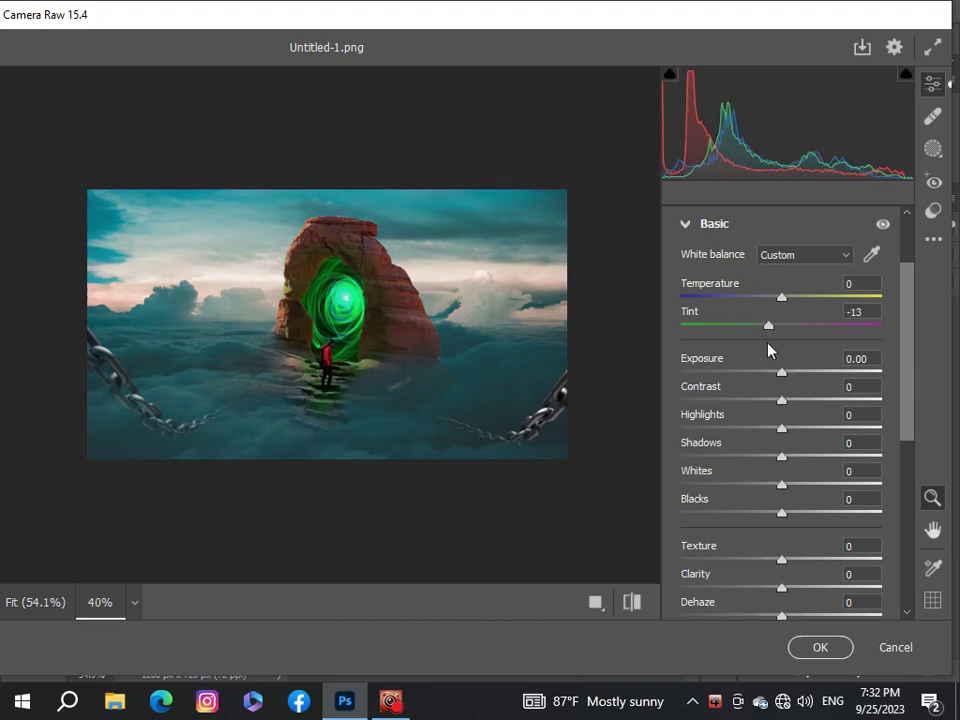
- Set Exposure -0.20, Whites +25, Blacks -21, Texture -28 and Dehaze +17
mouse_move(781, 378)
left_mouse_down()
mouse_move(795, 410)
mouse_move(774, 418)
mouse_move(821, 431)
mouse_move(756, 456)
mouse_move(789, 463)
mouse_move(812, 486)
mouse_move(761, 518)
left_mouse_up()
double_click(821, 430)
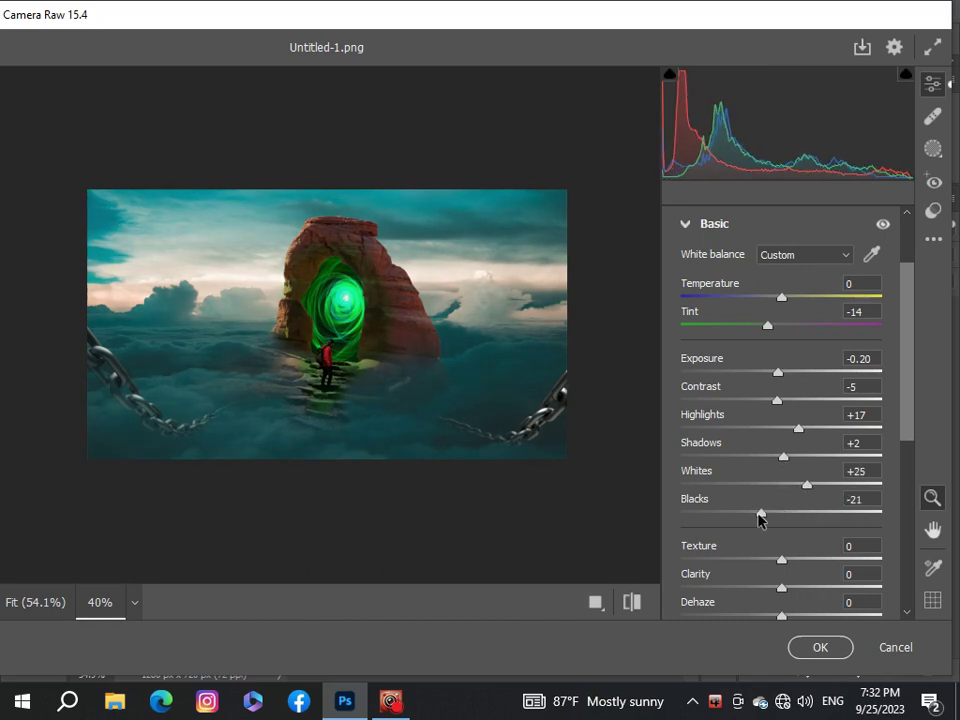
left_click_drag(904, 441, 913, 527)
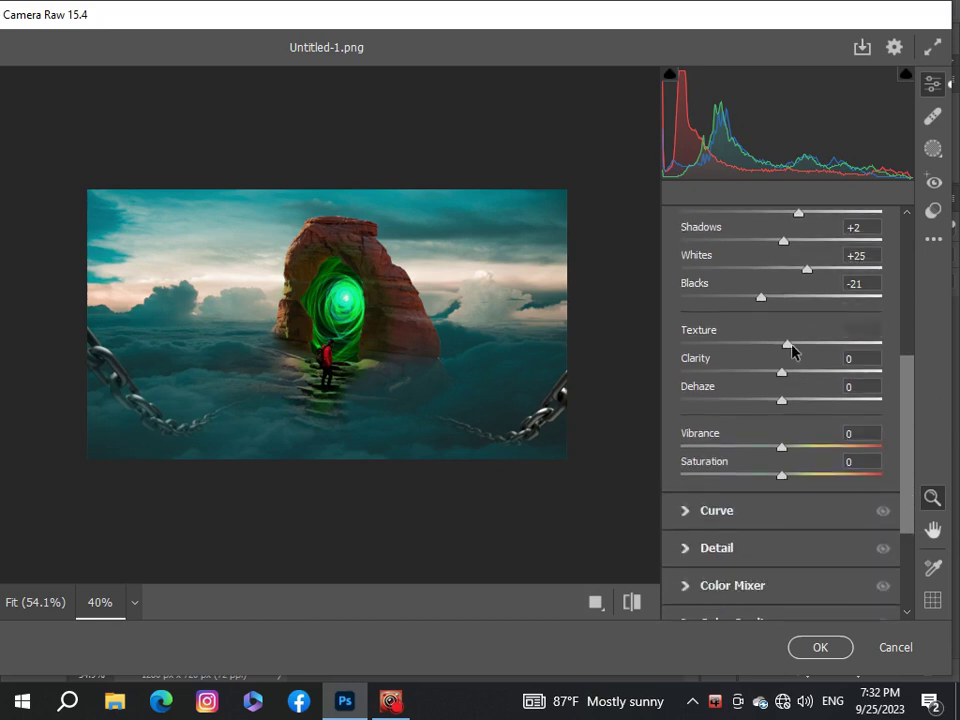
mouse_move(791, 346)
left_mouse_down()
mouse_move(829, 357)
mouse_move(757, 370)
mouse_move(810, 377)
mouse_move(786, 380)
mouse_move(801, 390)
mouse_move(752, 400)
mouse_move(778, 400)
left_mouse_up()
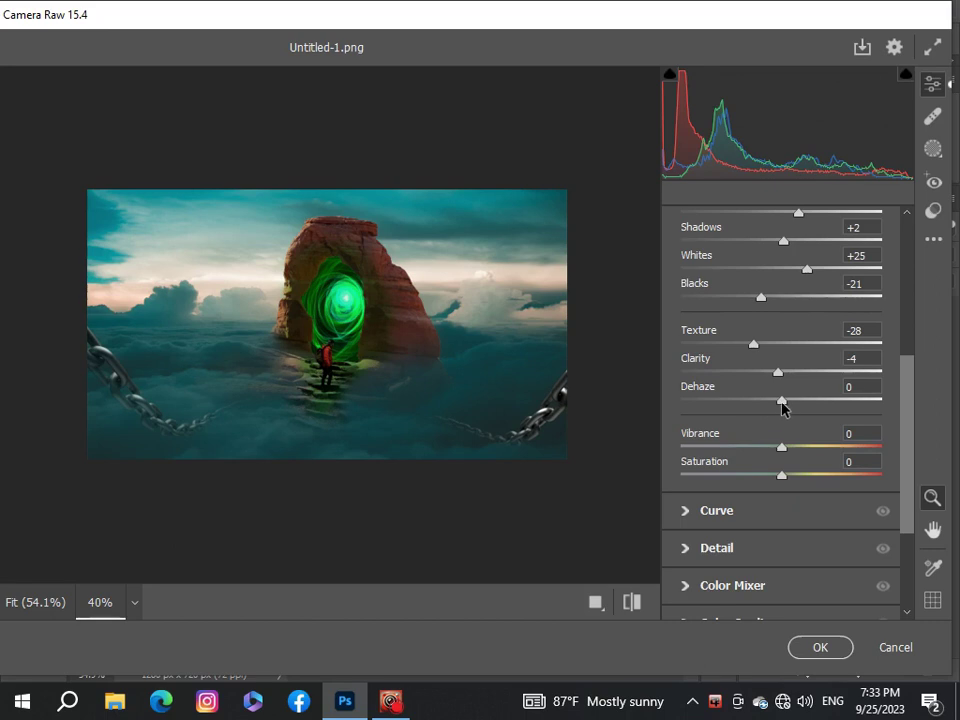
mouse_move(754, 404)
left_mouse_down()
mouse_move(746, 406)
mouse_move(812, 414)
mouse_move(797, 421)
mouse_move(795, 449)
mouse_move(825, 450)
mouse_move(737, 458)
mouse_move(822, 465)
mouse_move(776, 490)
mouse_move(784, 455)
mouse_move(771, 459)
mouse_move(802, 461)
mouse_move(788, 463)
left_mouse_up()
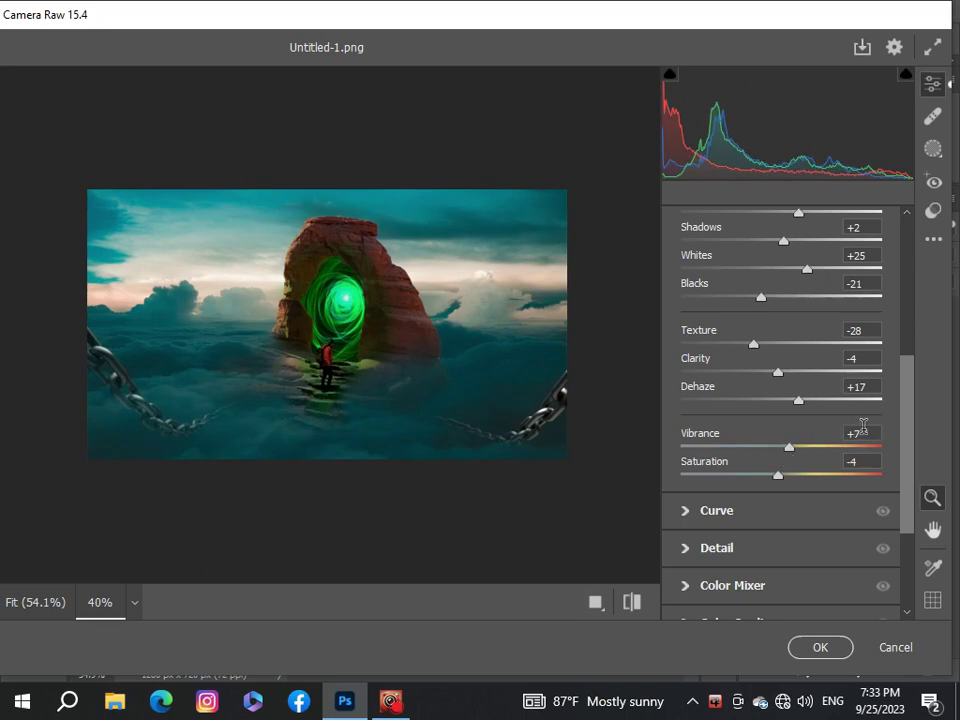
scroll(863, 425, "down", 2)
scroll(900, 480, "down", 2)
- Set Camera Raw Detail sharpening to 38
left_click(687, 386)
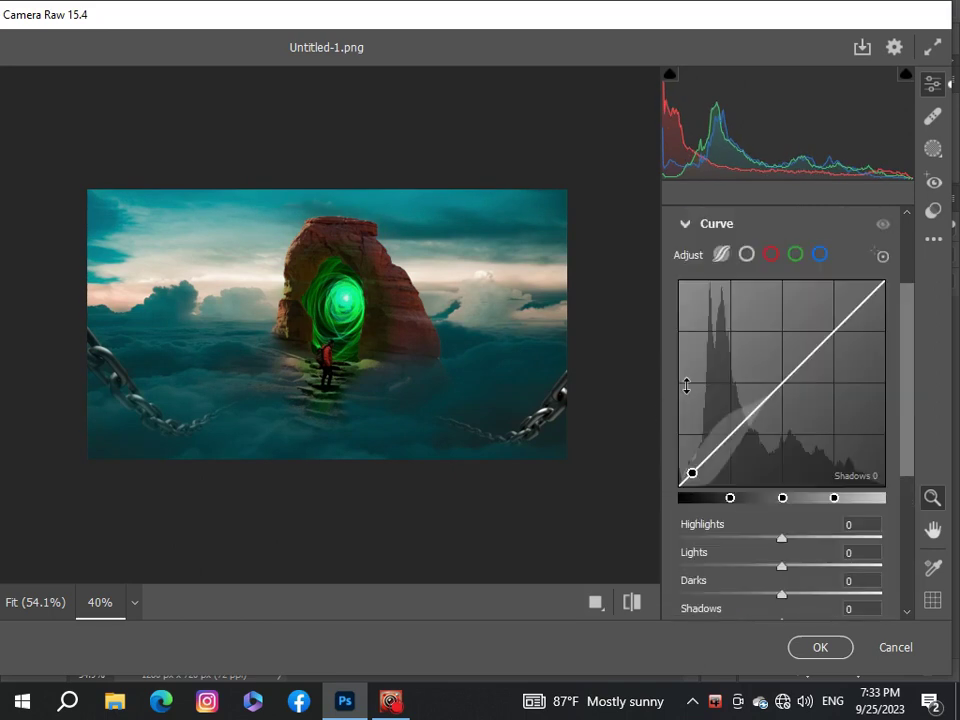
left_click(685, 226)
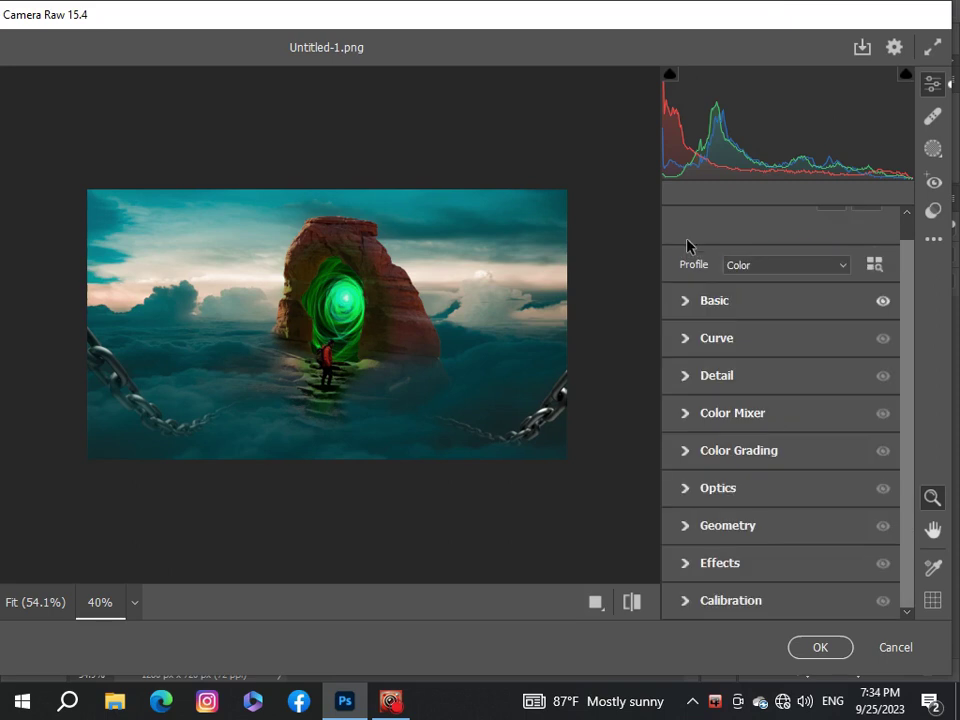
left_click(685, 380)
left_click_drag(683, 425, 783, 429)
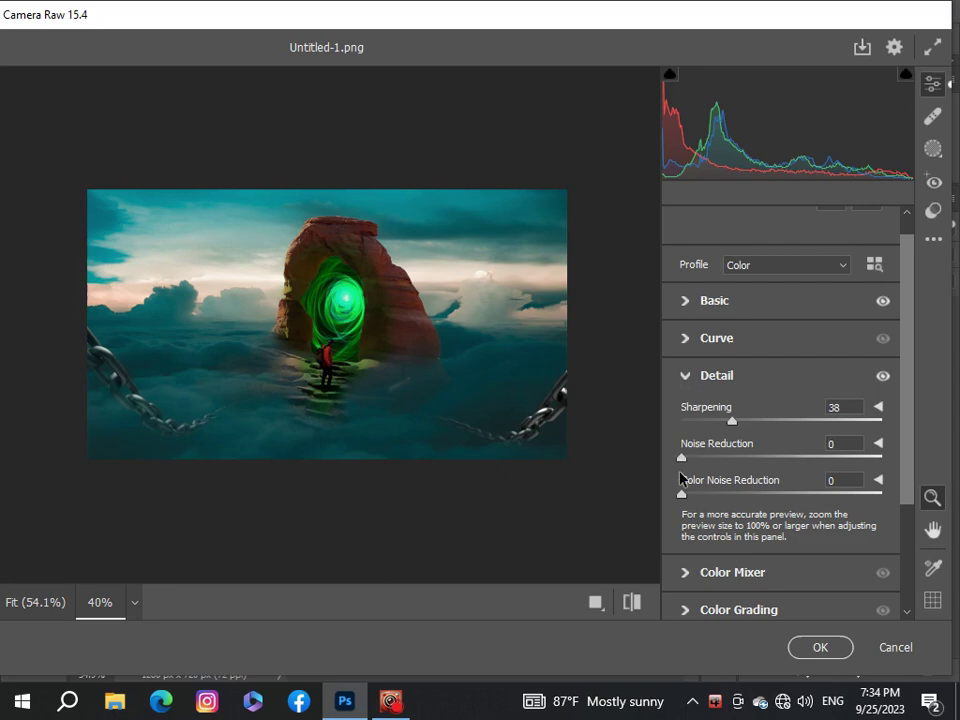
left_click(686, 376)
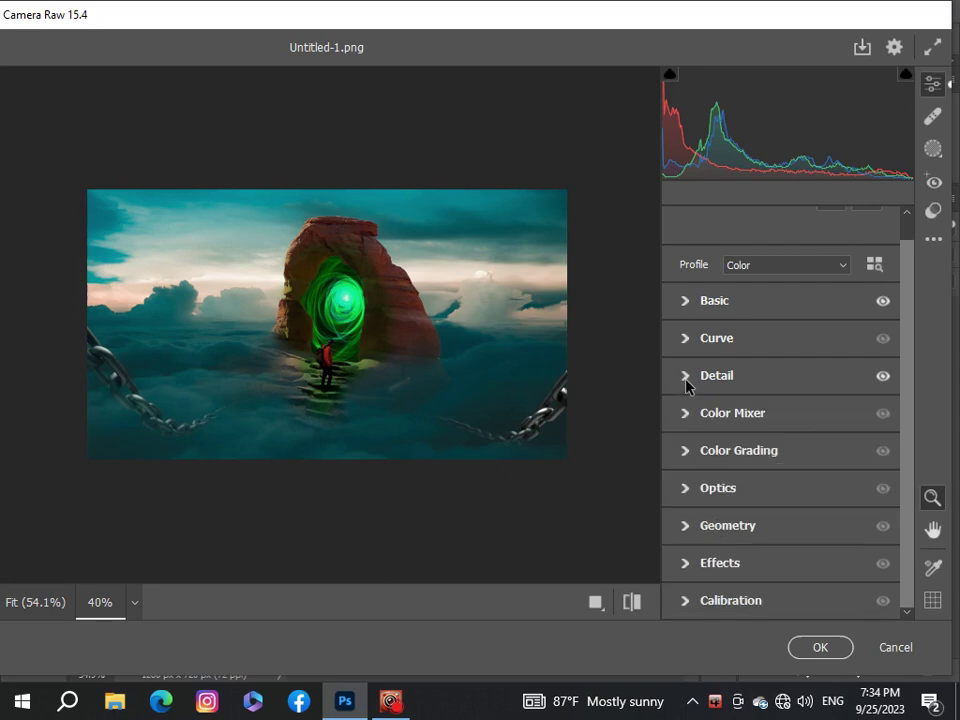
- Set Optics distortion to -9 and apply the Camera Raw grade
left_click(684, 502)
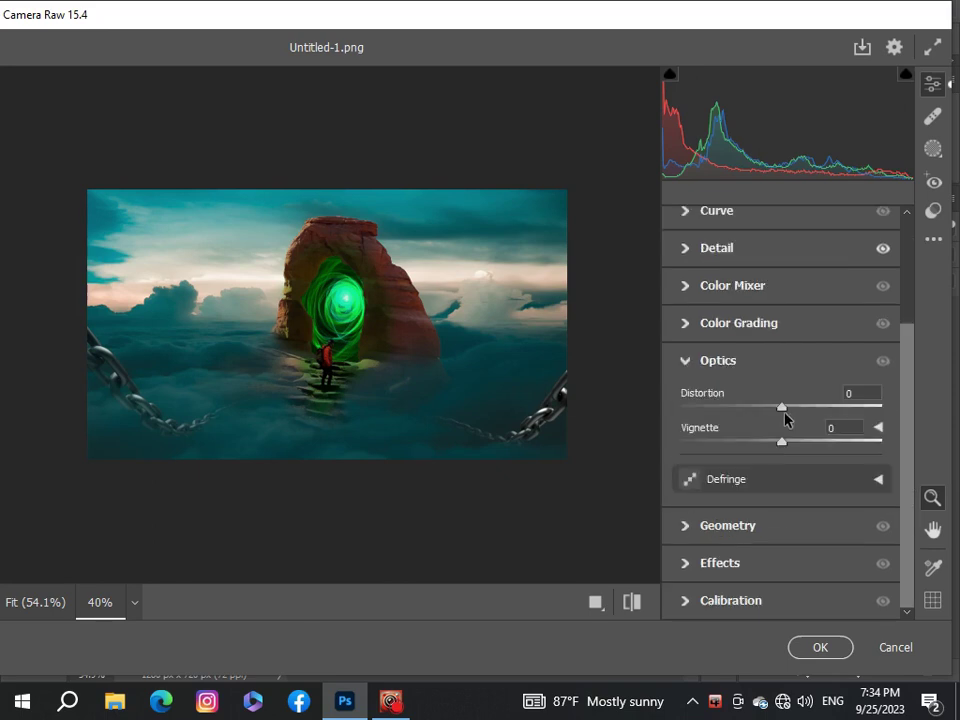
left_click_drag(782, 409, 775, 418)
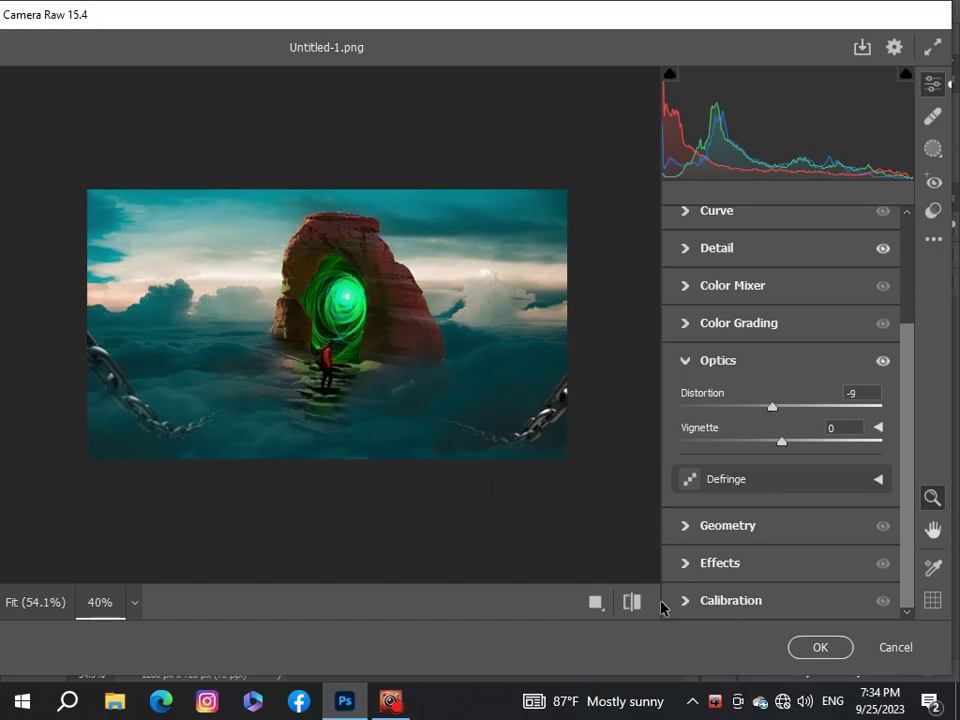
left_click(818, 648)
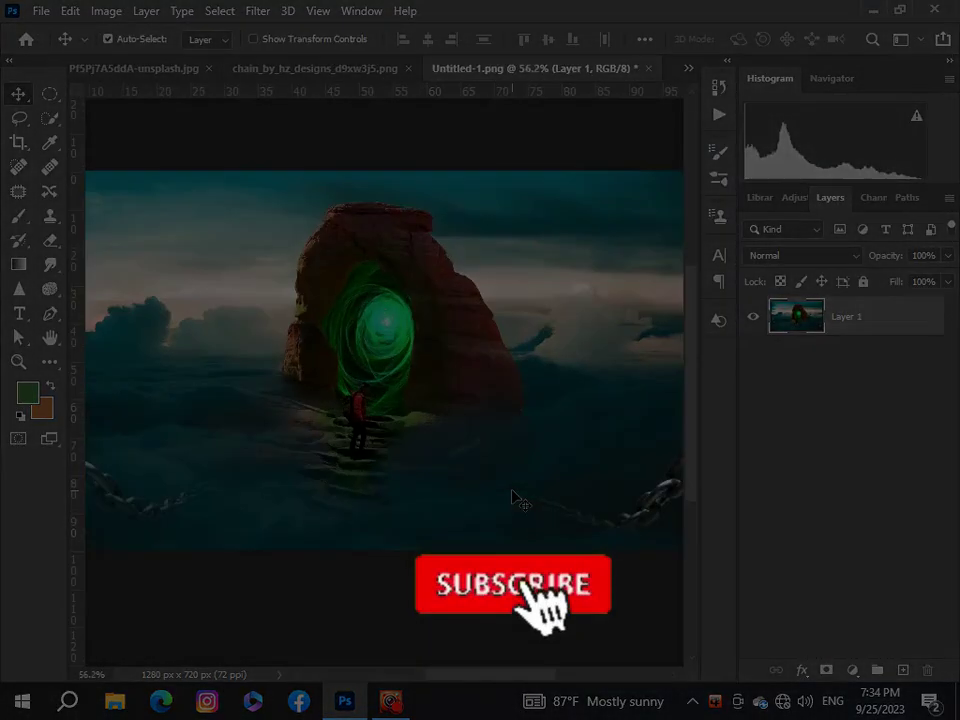